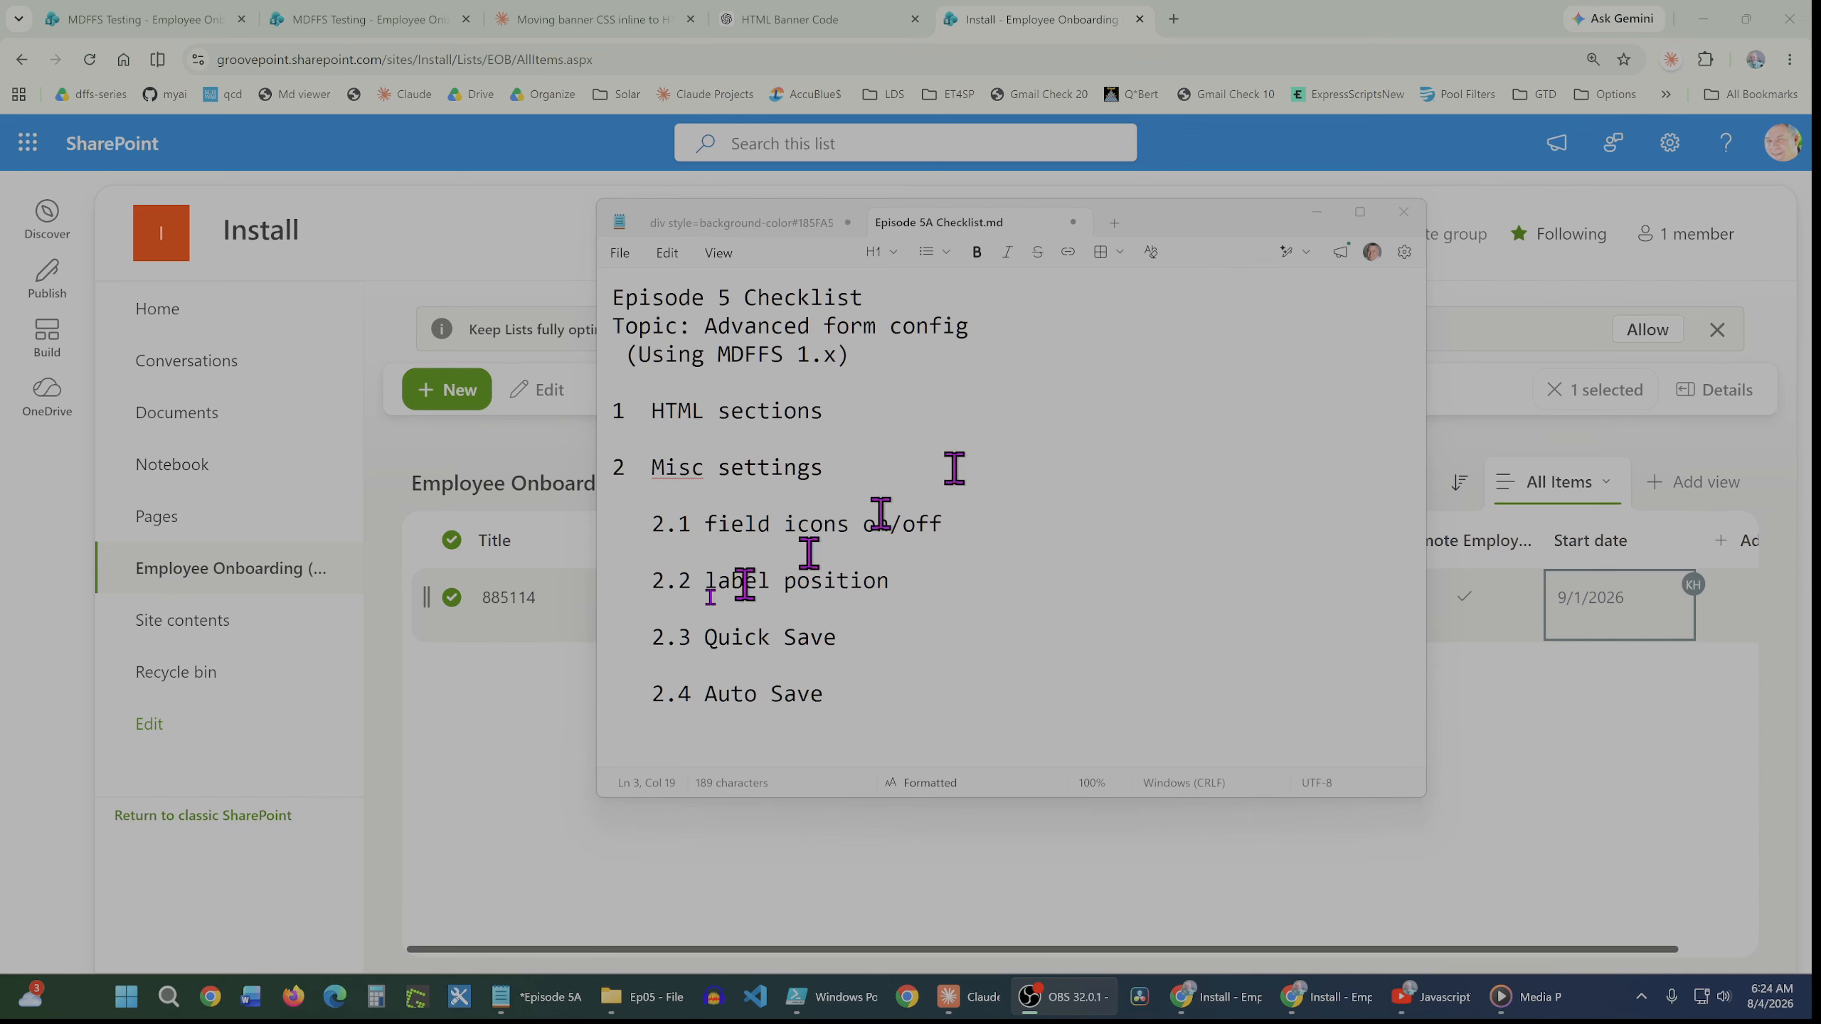
# Open the Dynamic Forms (DFFS) configuration for the list's EditForm
pyautogui.click(465, 694)
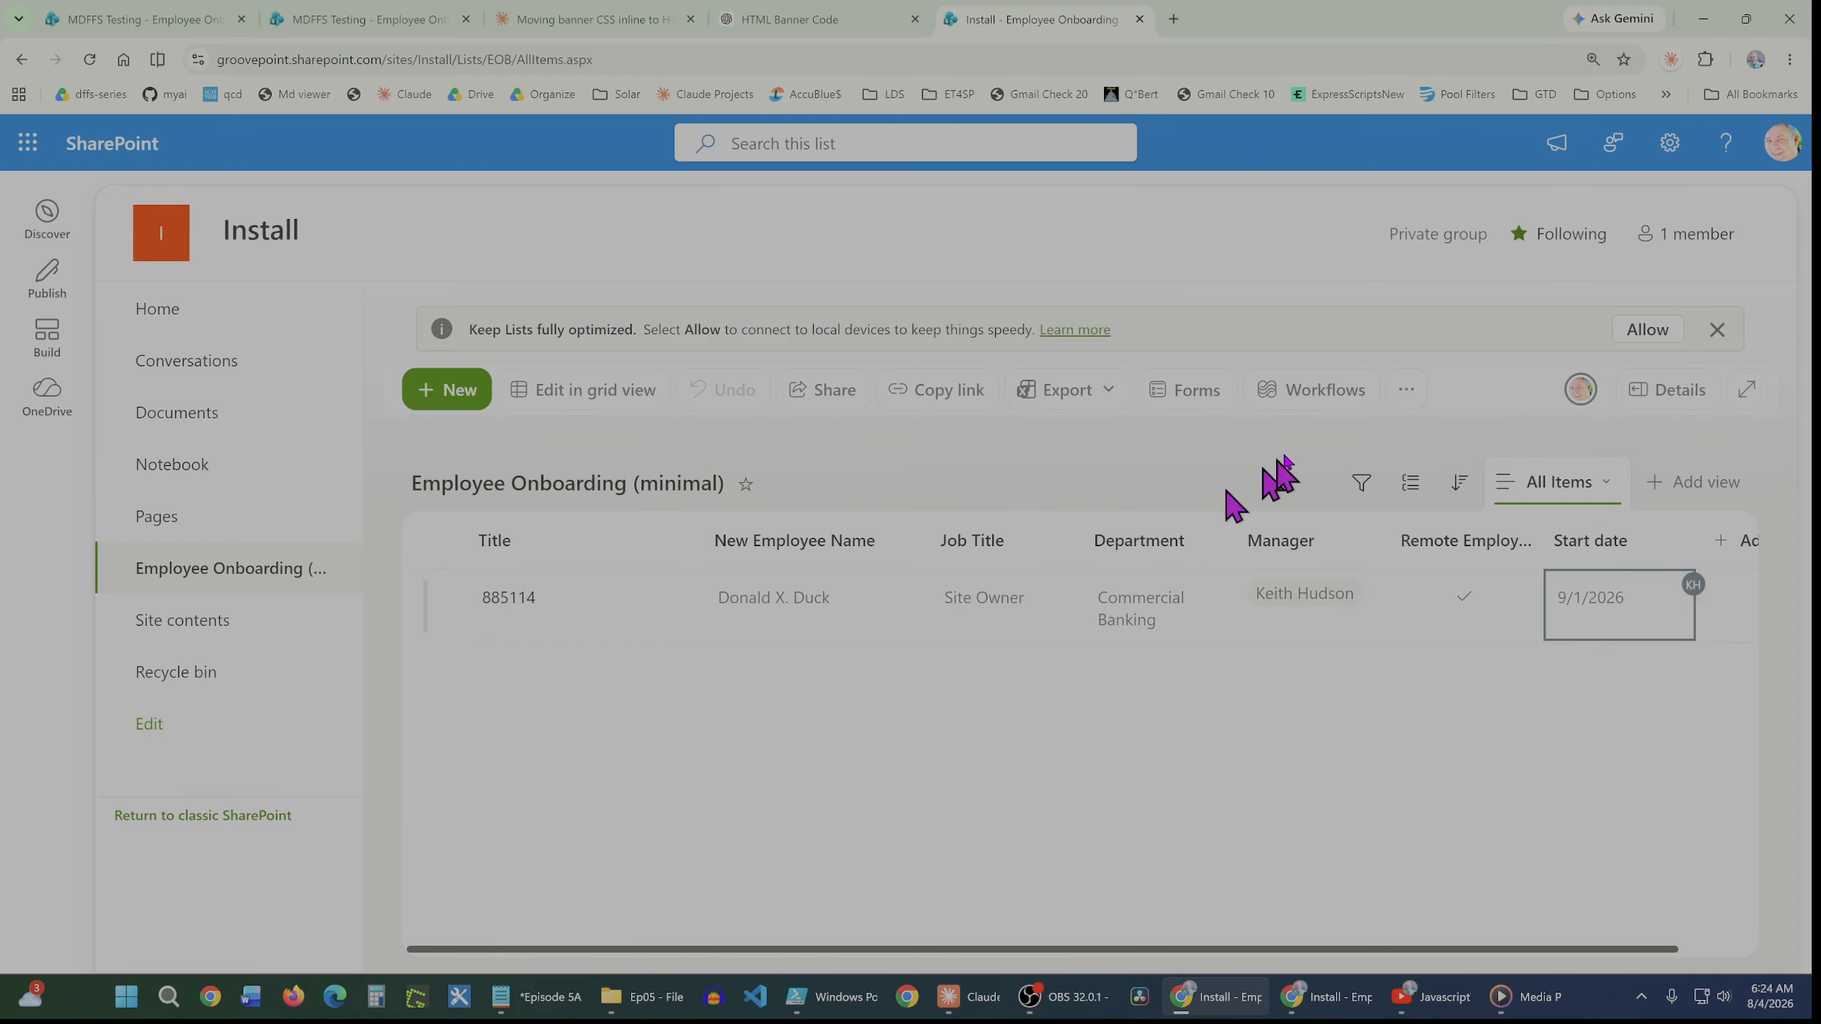
pyautogui.click(1405, 391)
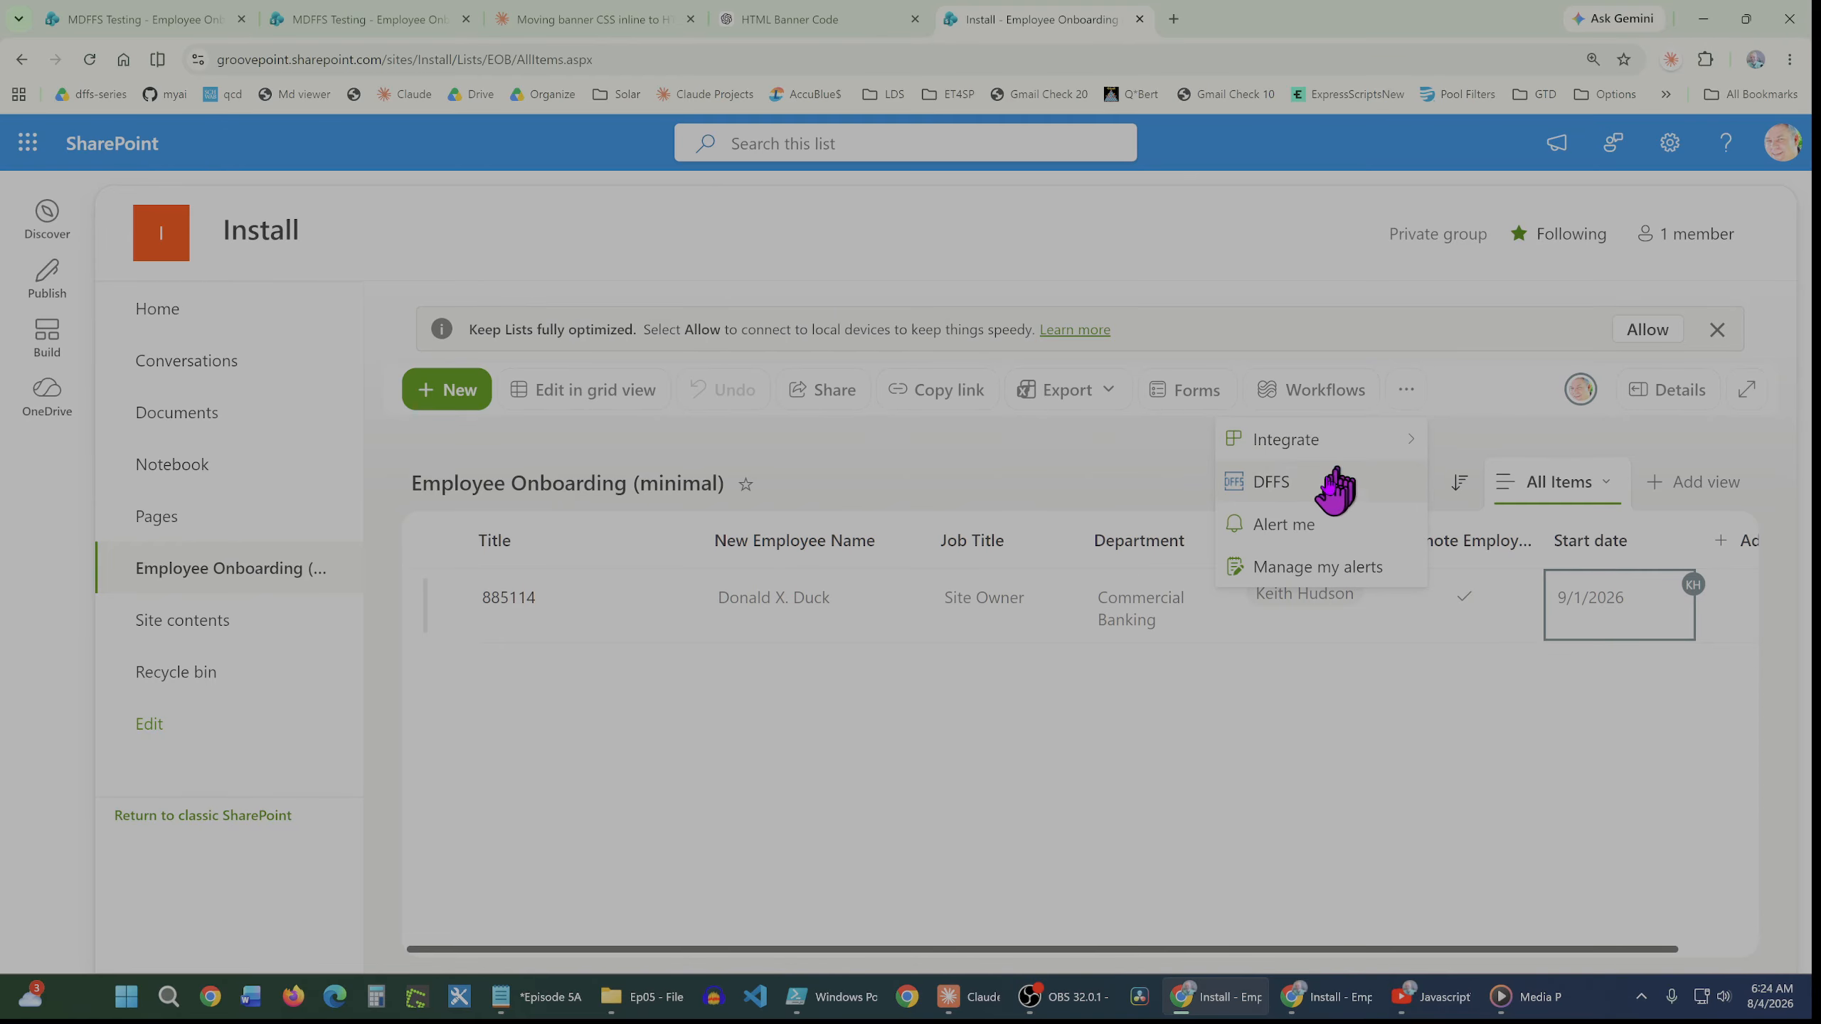
pyautogui.click(1303, 487)
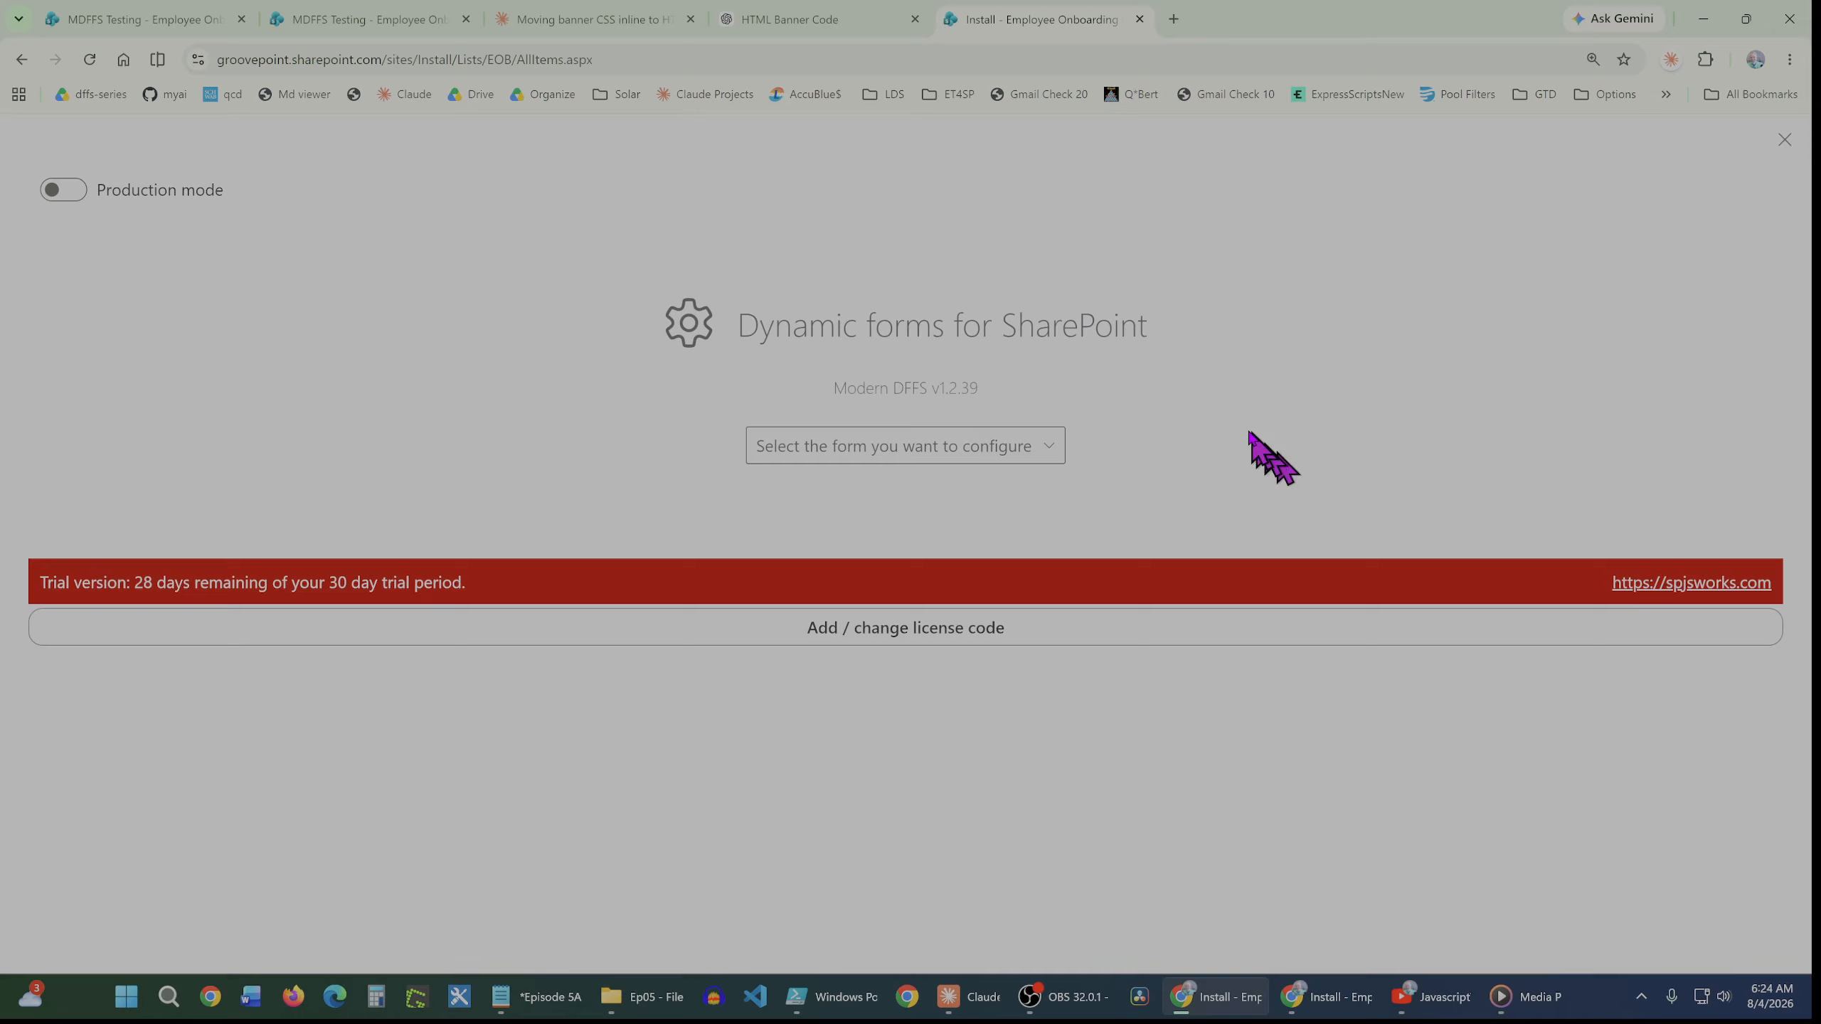
pyautogui.click(1021, 452)
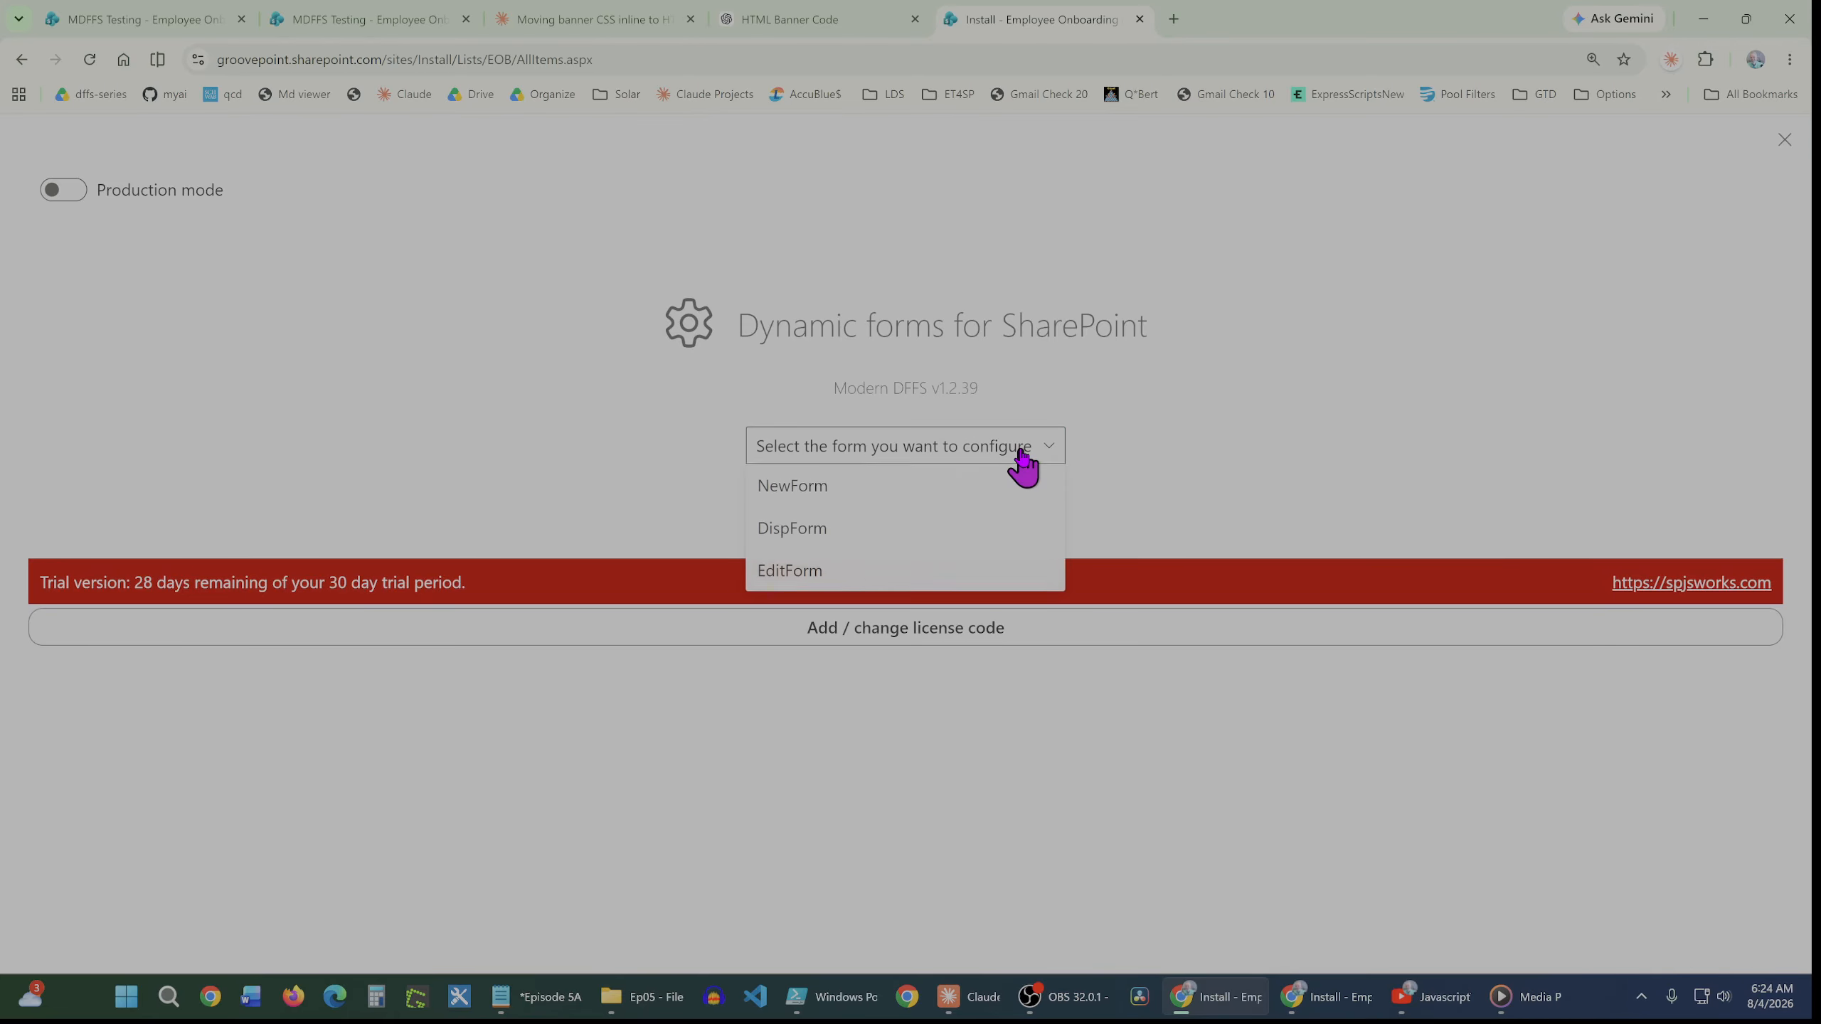
pyautogui.click(809, 574)
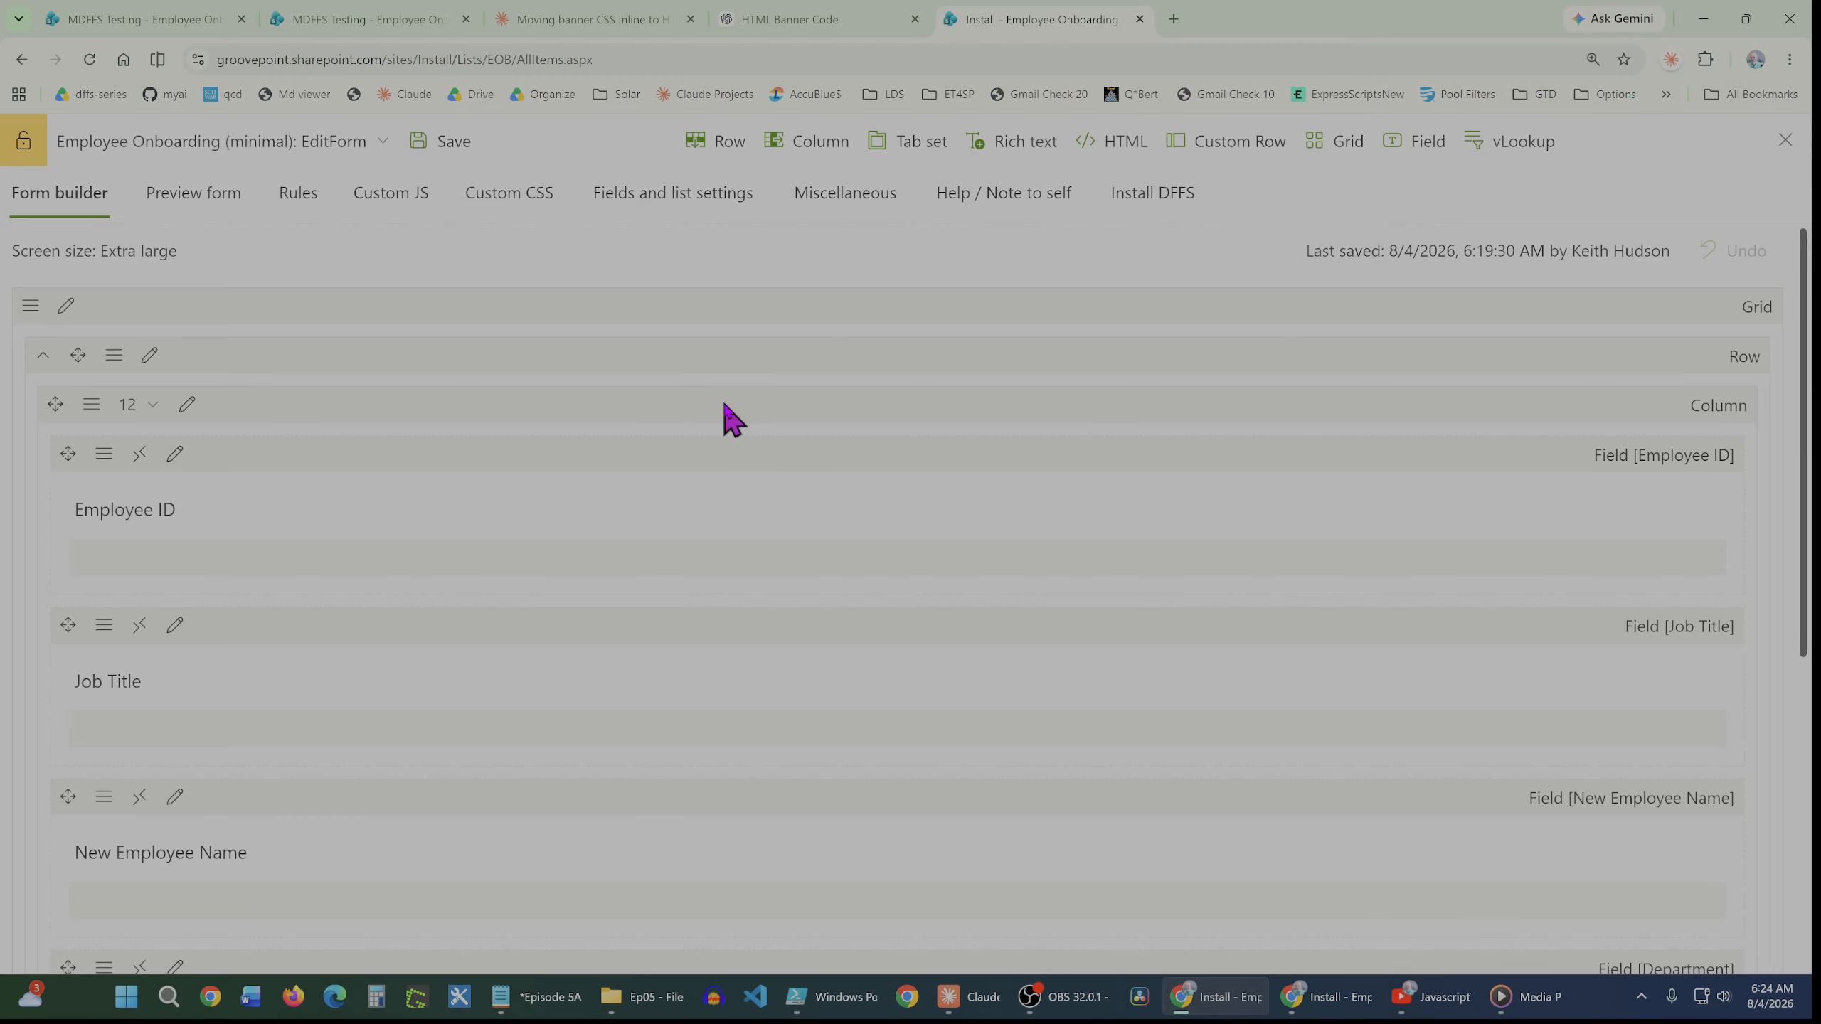
# Turn on field-label icons and the quick save option in the form's Miscellaneous settings
pyautogui.click(178, 209)
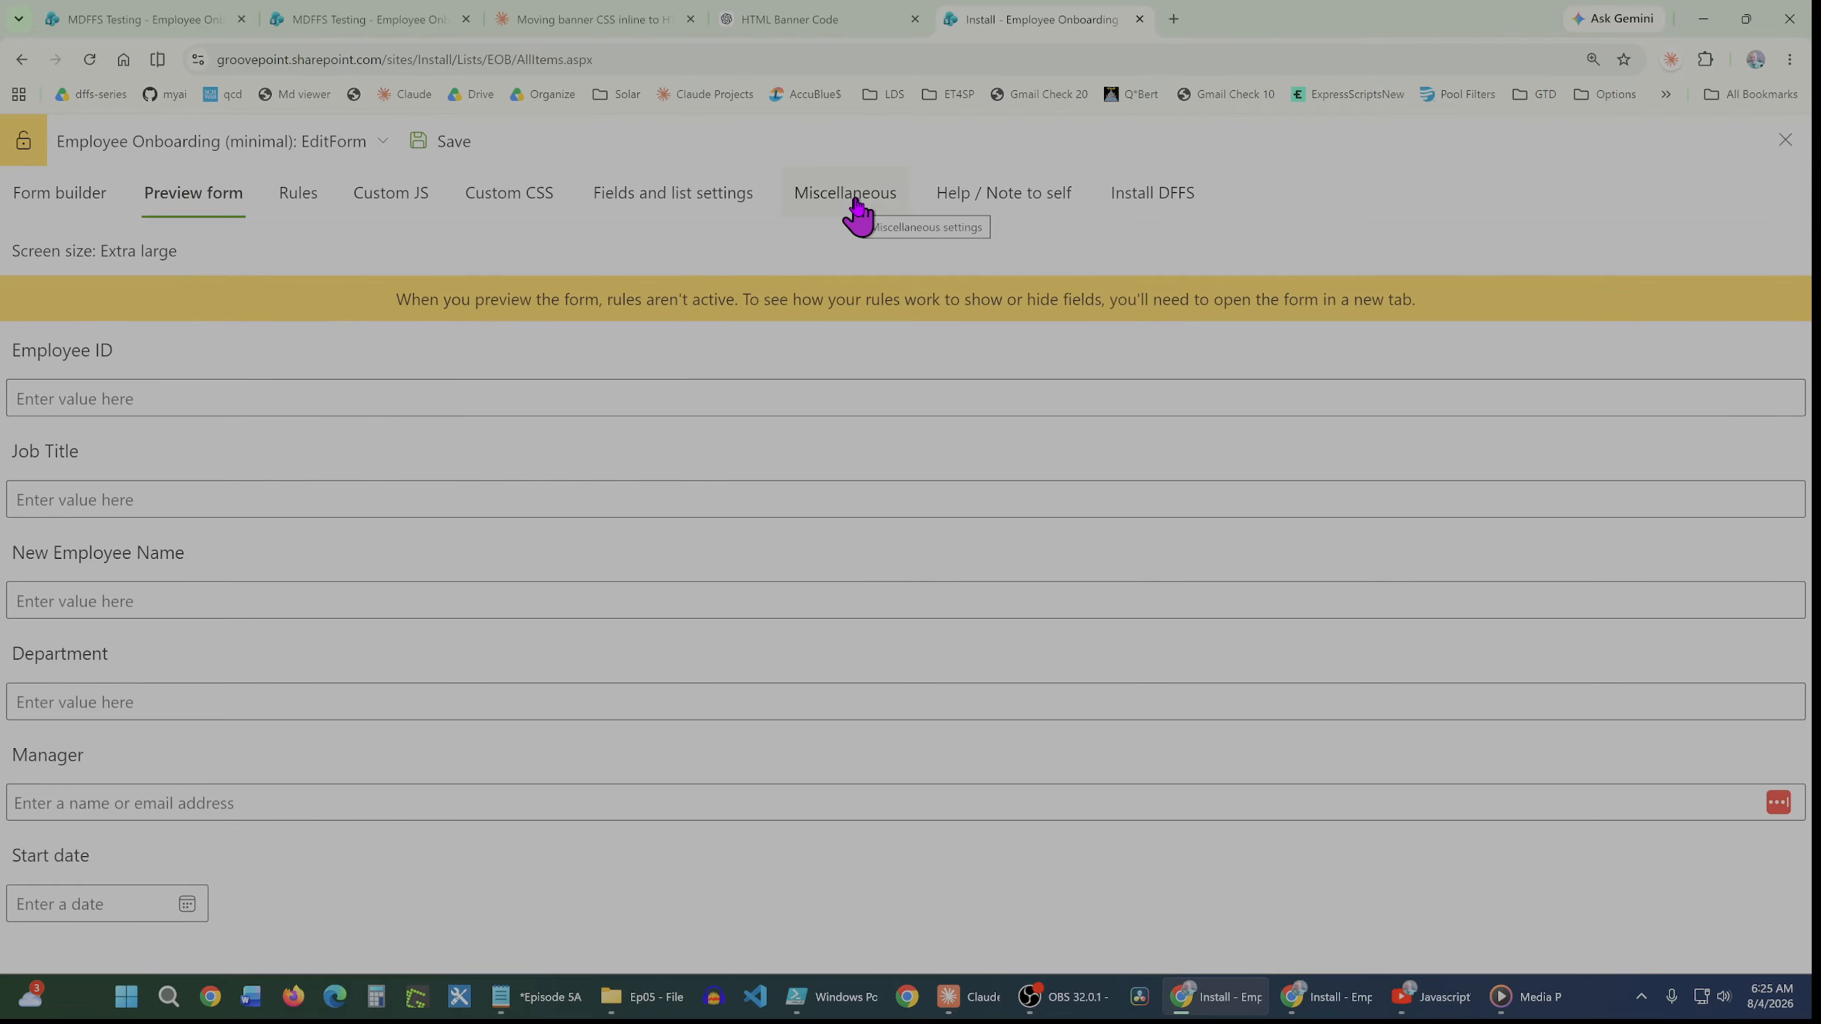
pyautogui.click(855, 209)
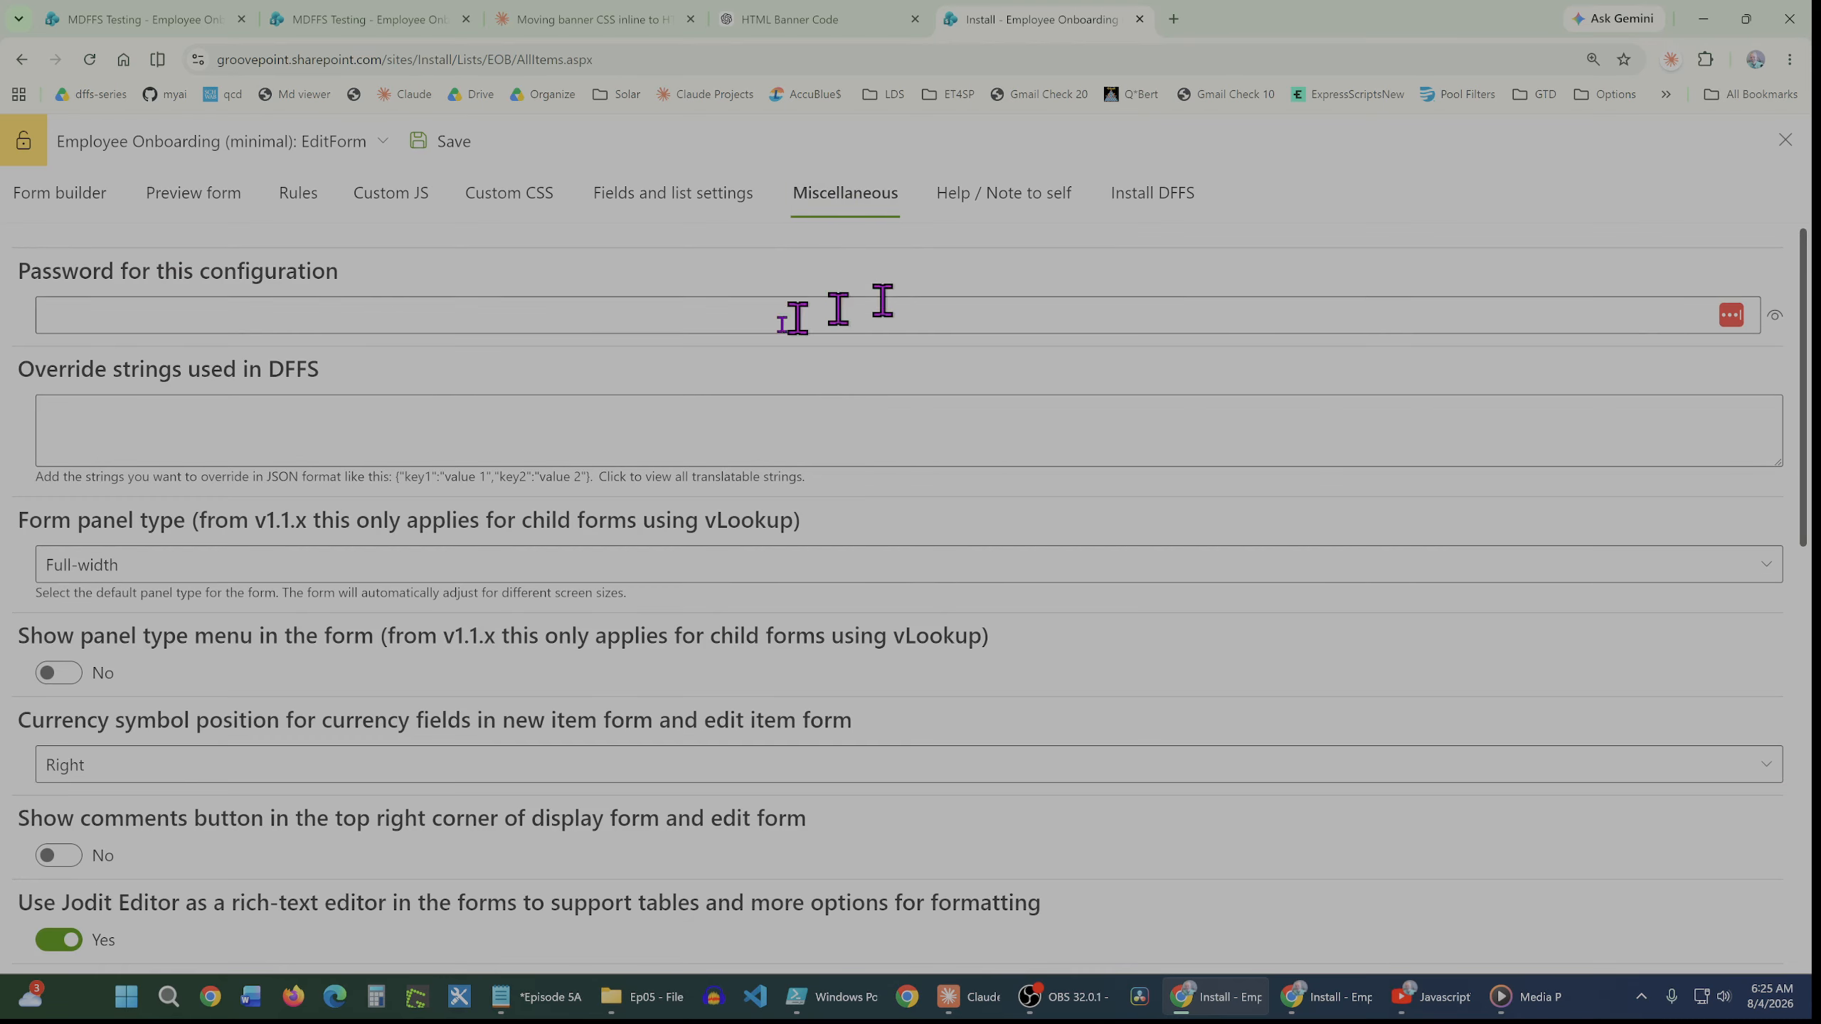
pyautogui.scroll(-1, 143, 502)
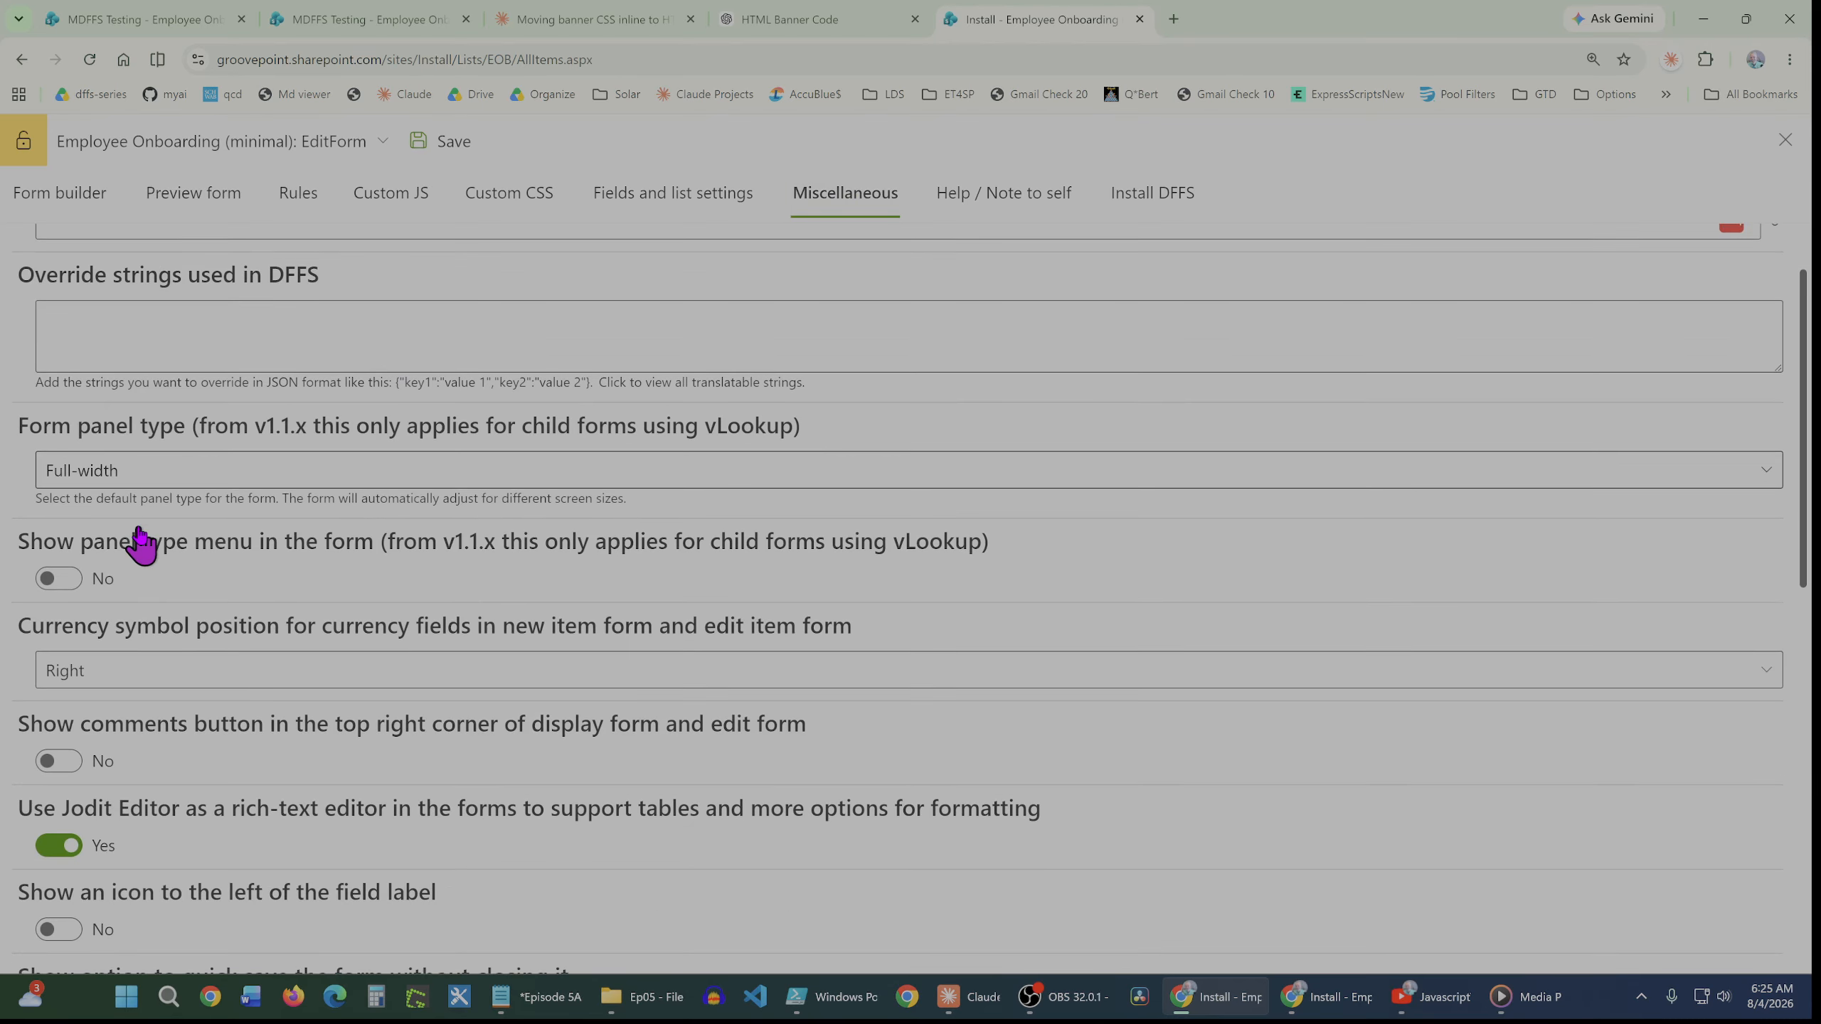
pyautogui.scroll(-6, 143, 545)
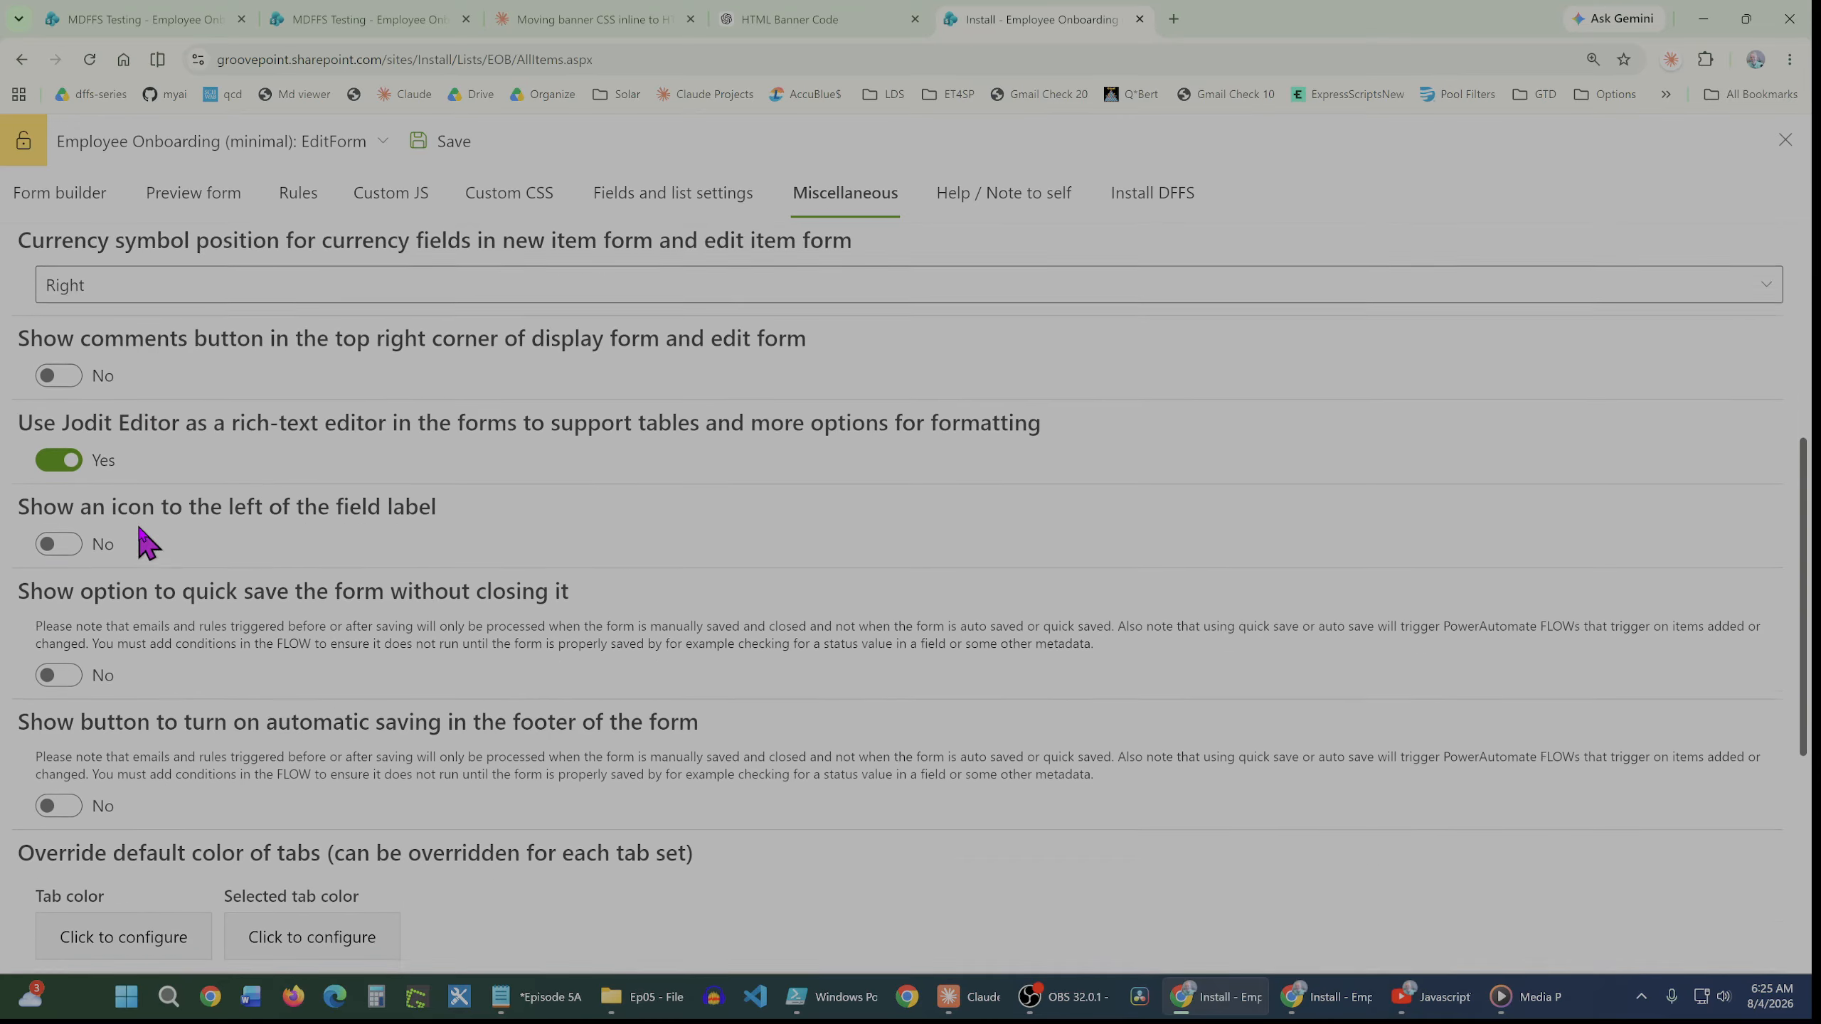
pyautogui.scroll(-3, 144, 545)
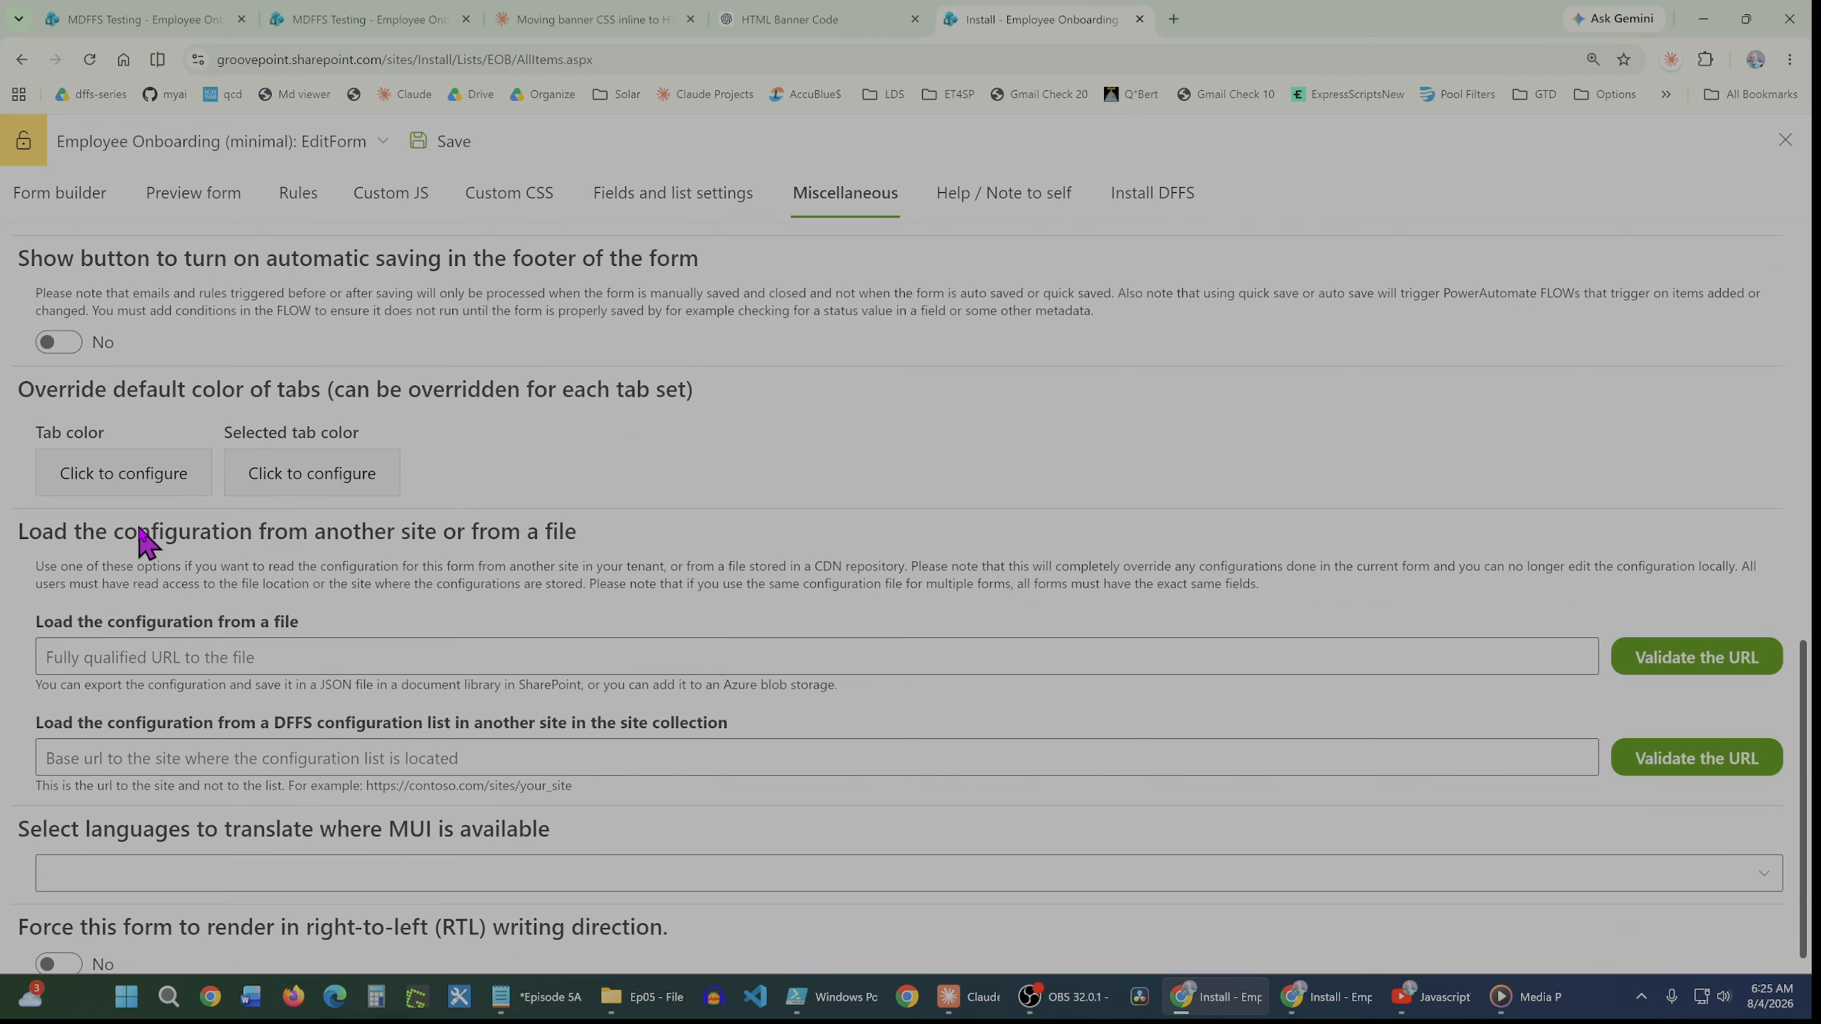
pyautogui.scroll(3, 139, 532)
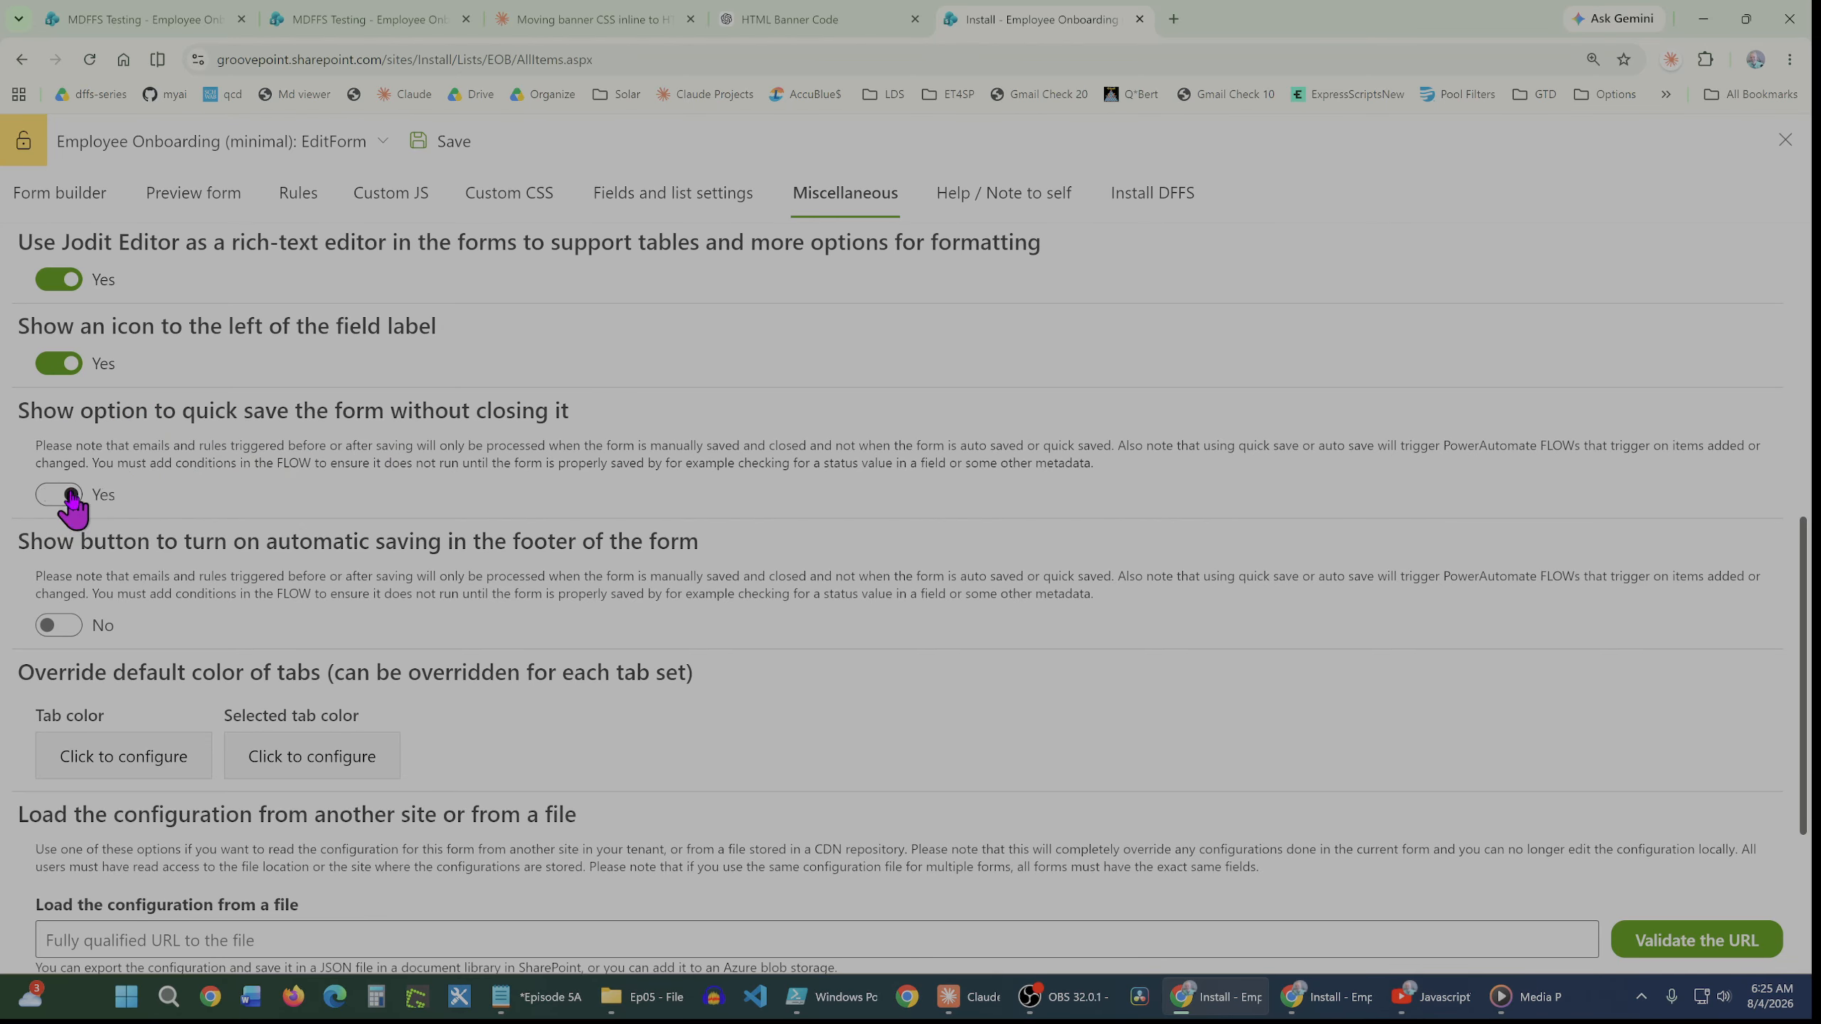
# Show the automatic saving button in the form footer and make auto save on by default
pyautogui.scroll(-1, 252, 476)
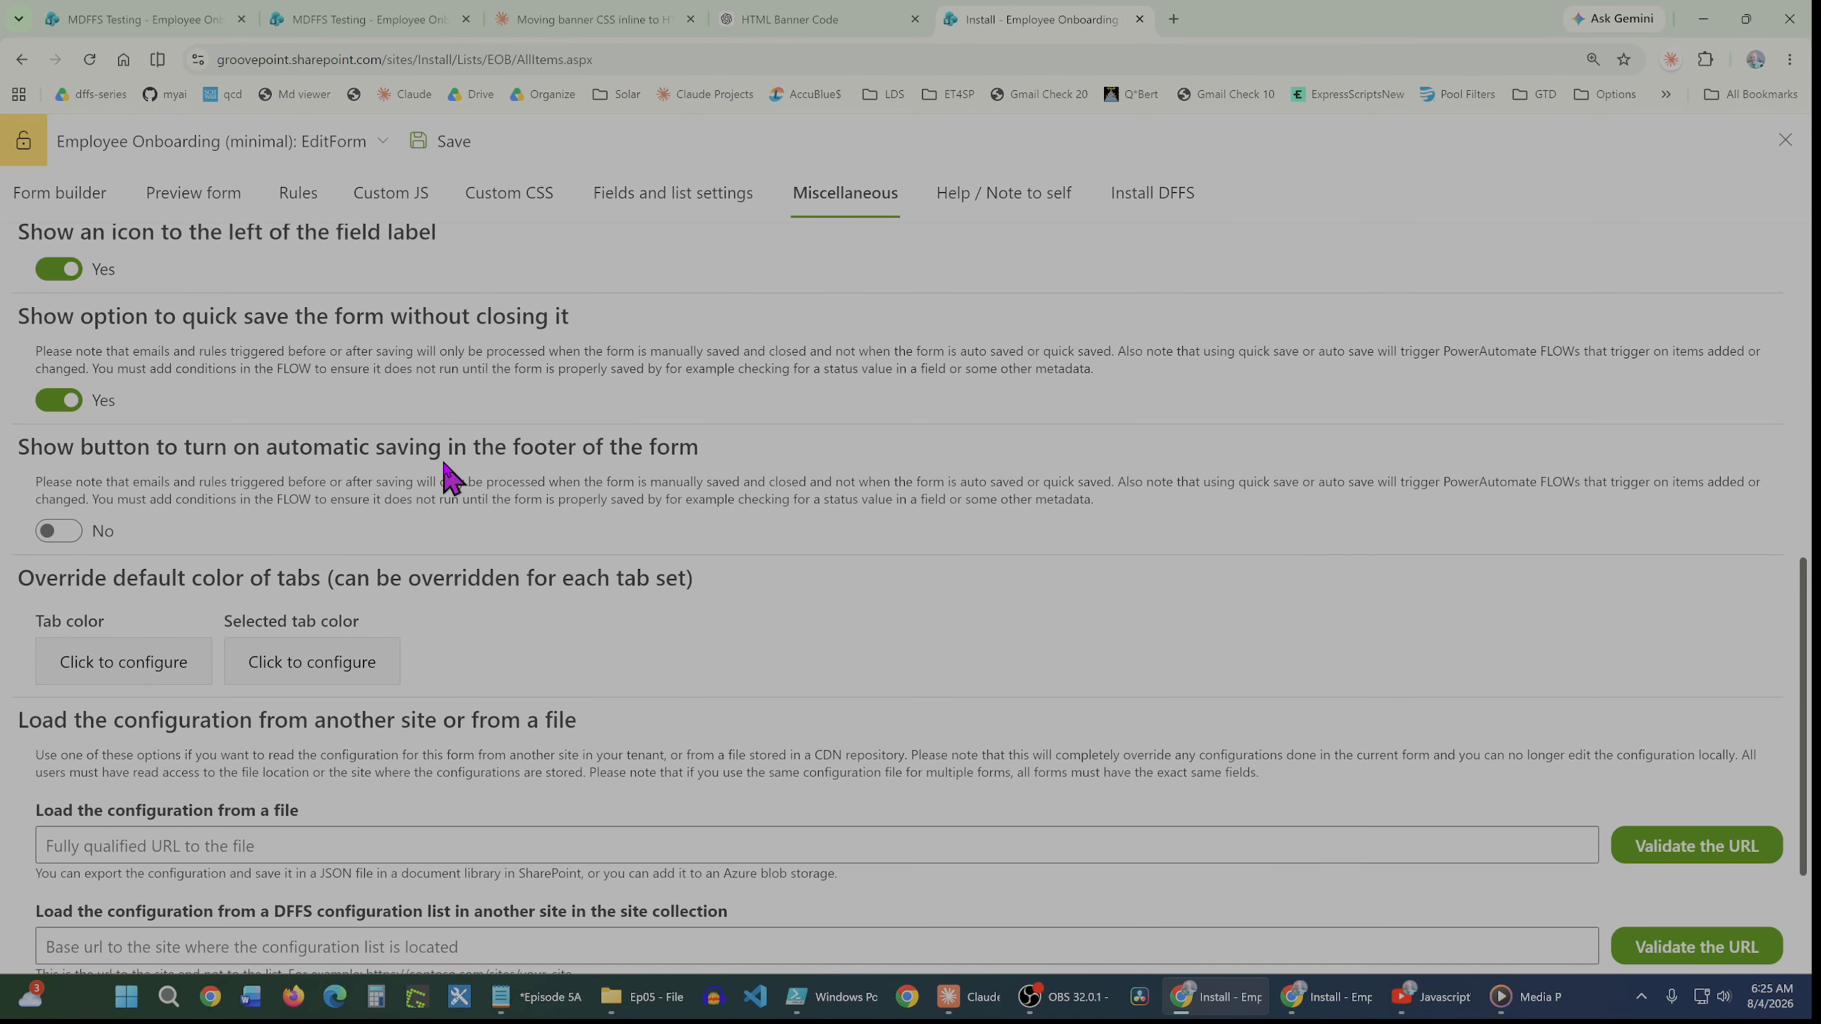
pyautogui.click(59, 531)
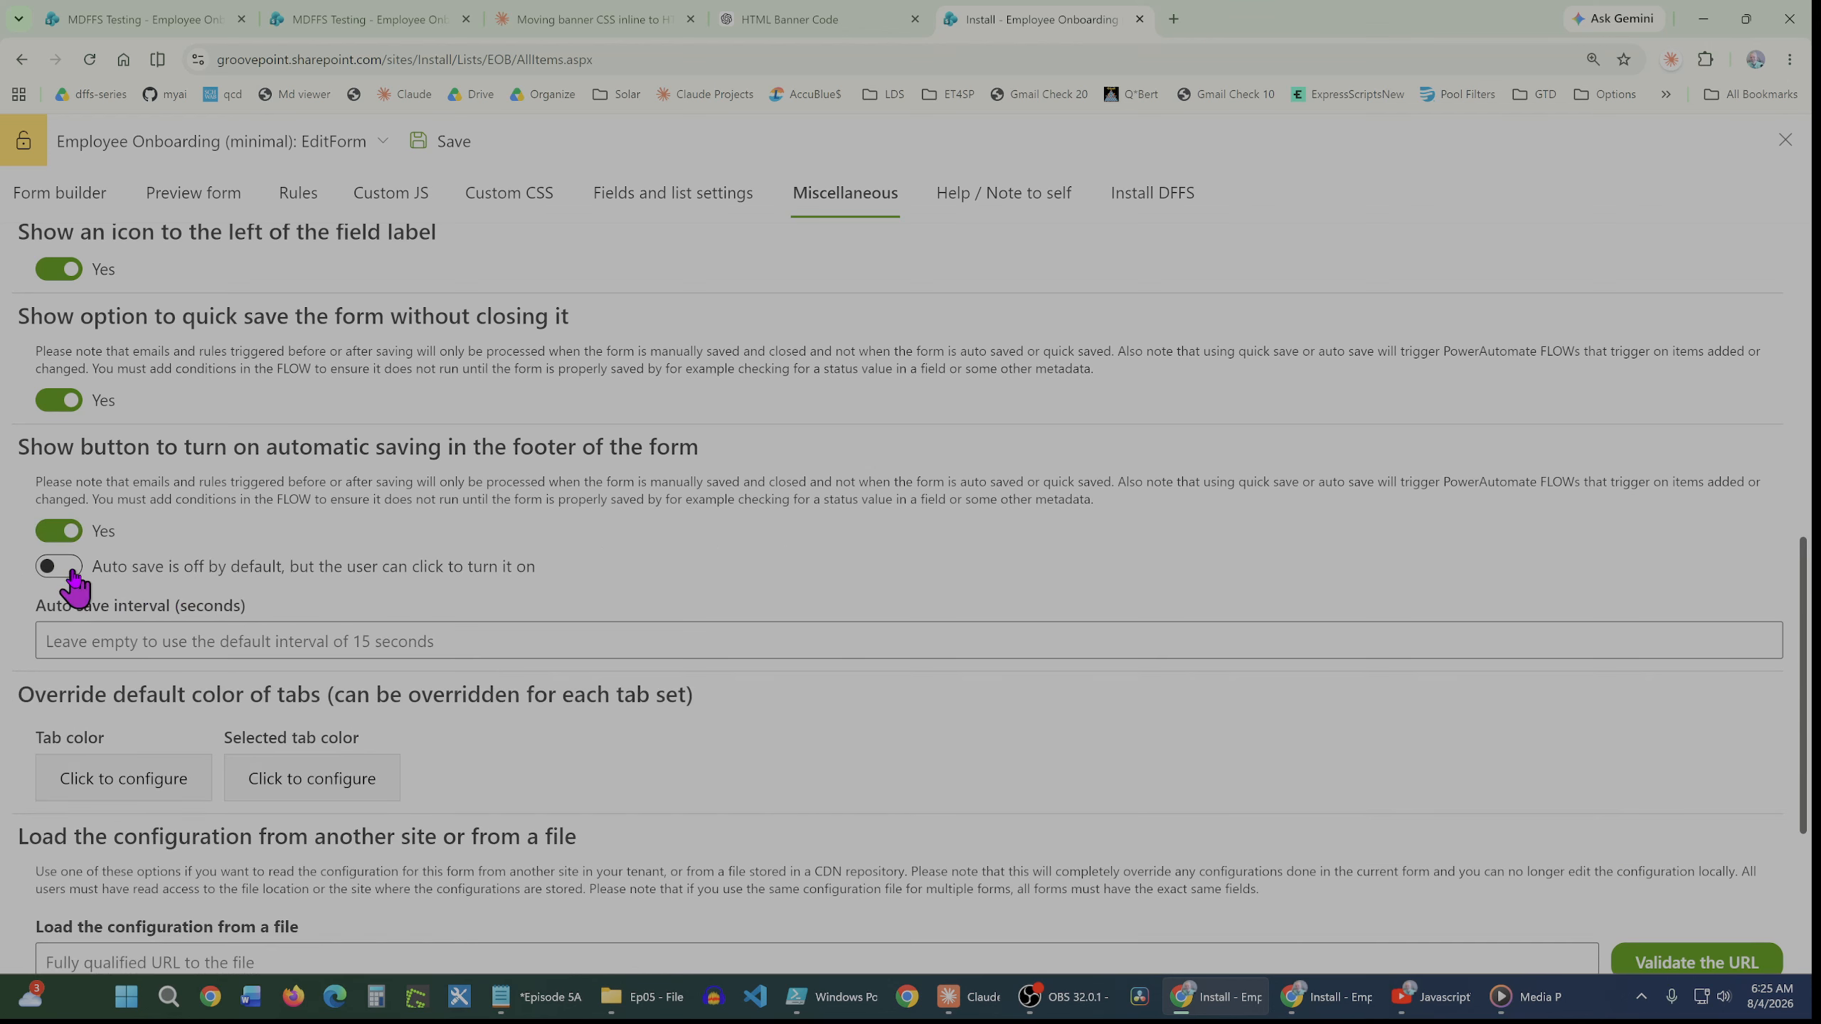
pyautogui.click(71, 568)
# Set the auto save interval to 5 seconds
pyautogui.click(118, 643)
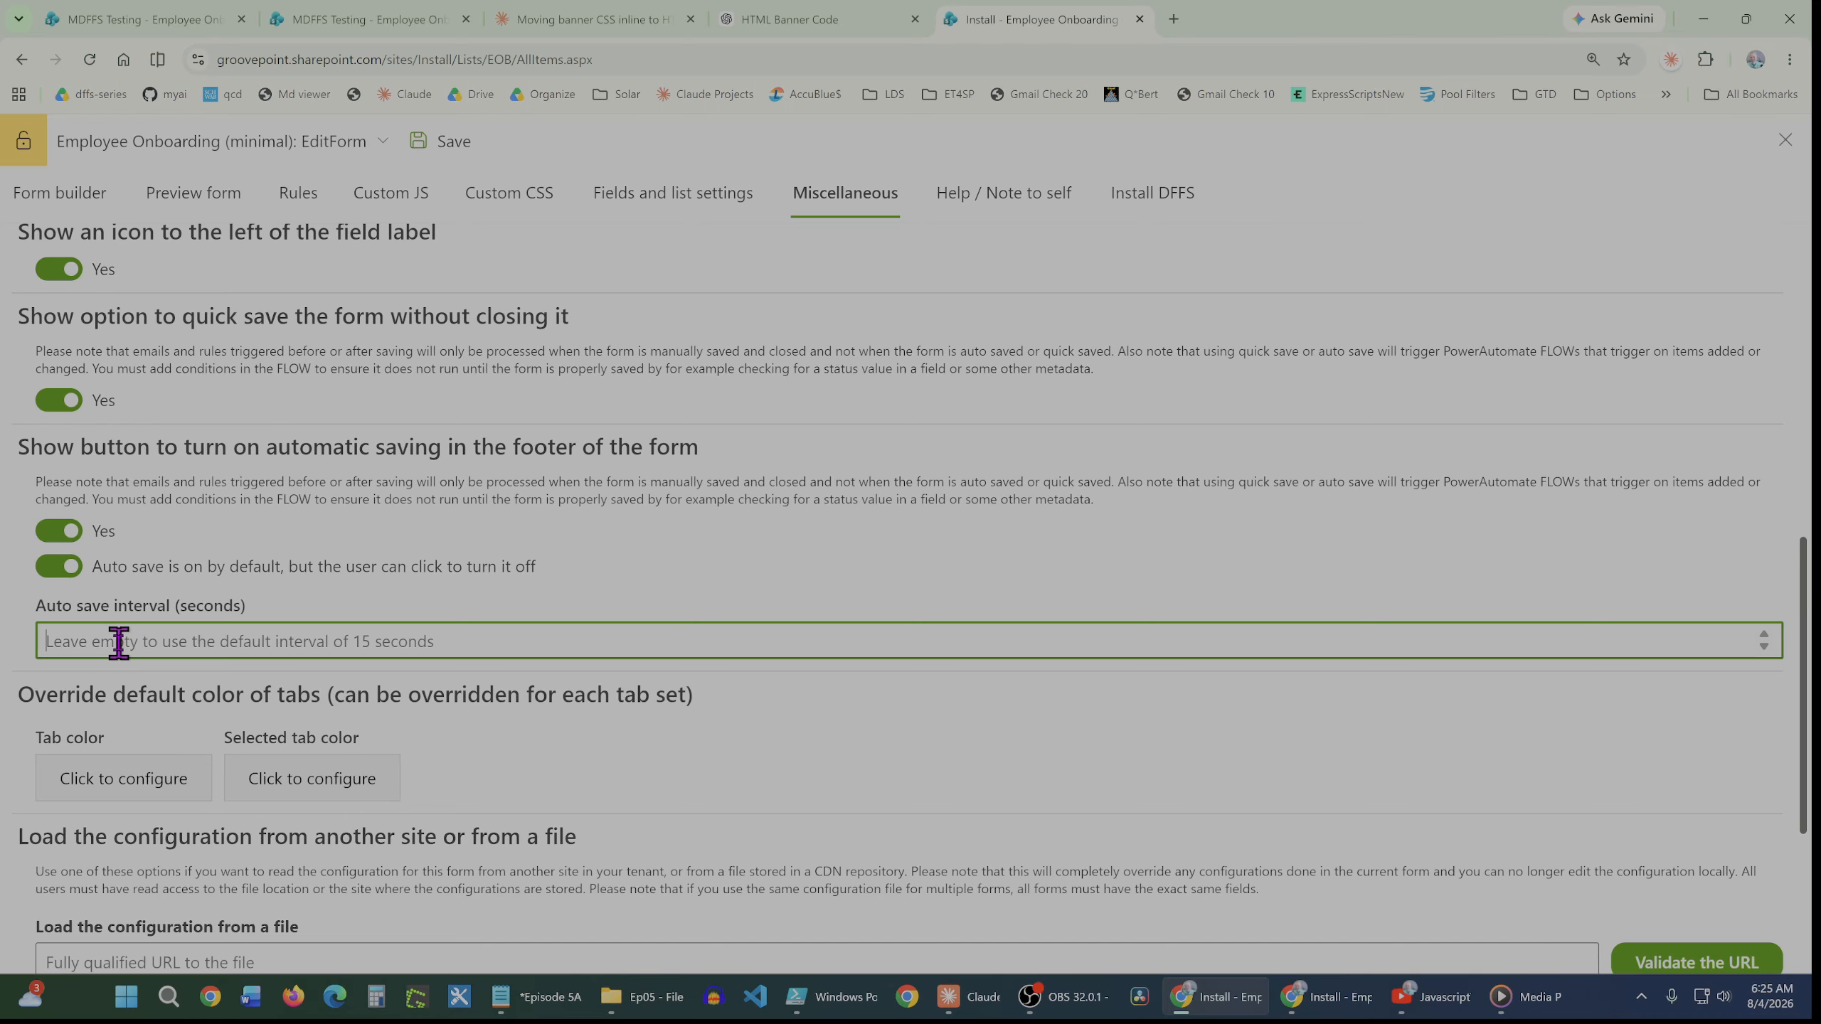
pyautogui.write('5')
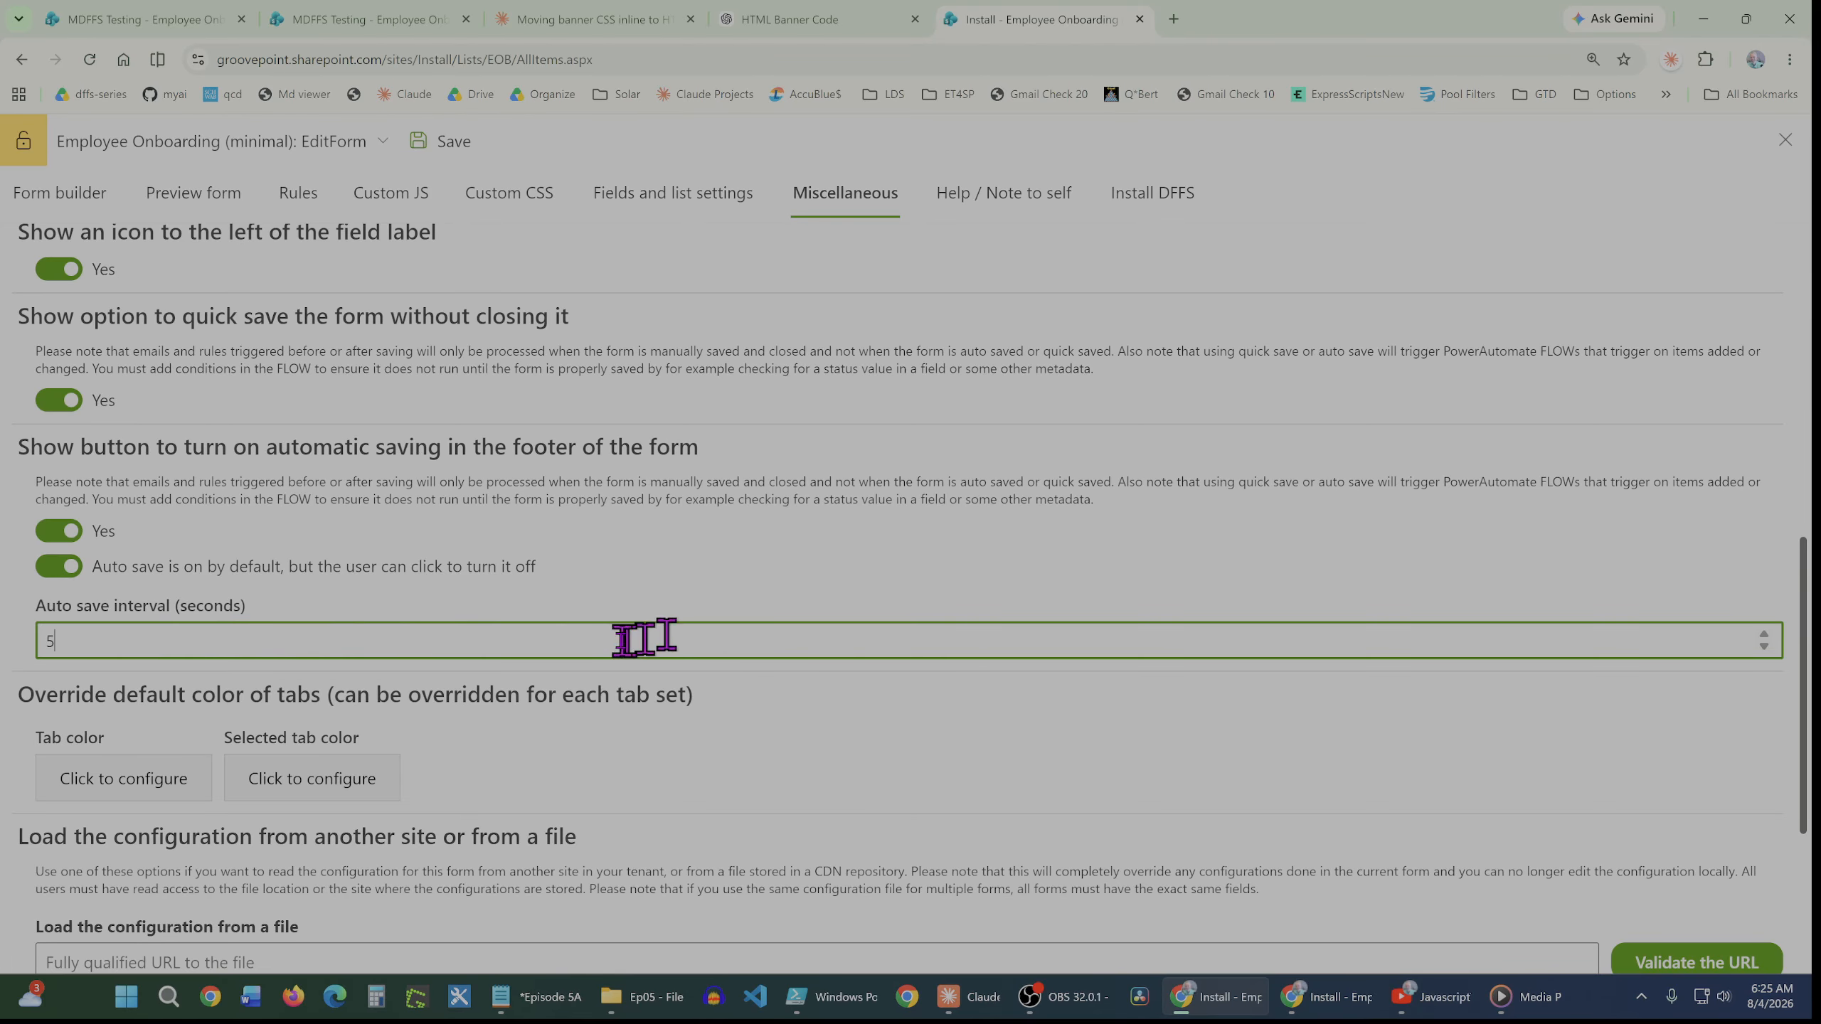
# Preview the form
pyautogui.scroll(9, 490, 643)
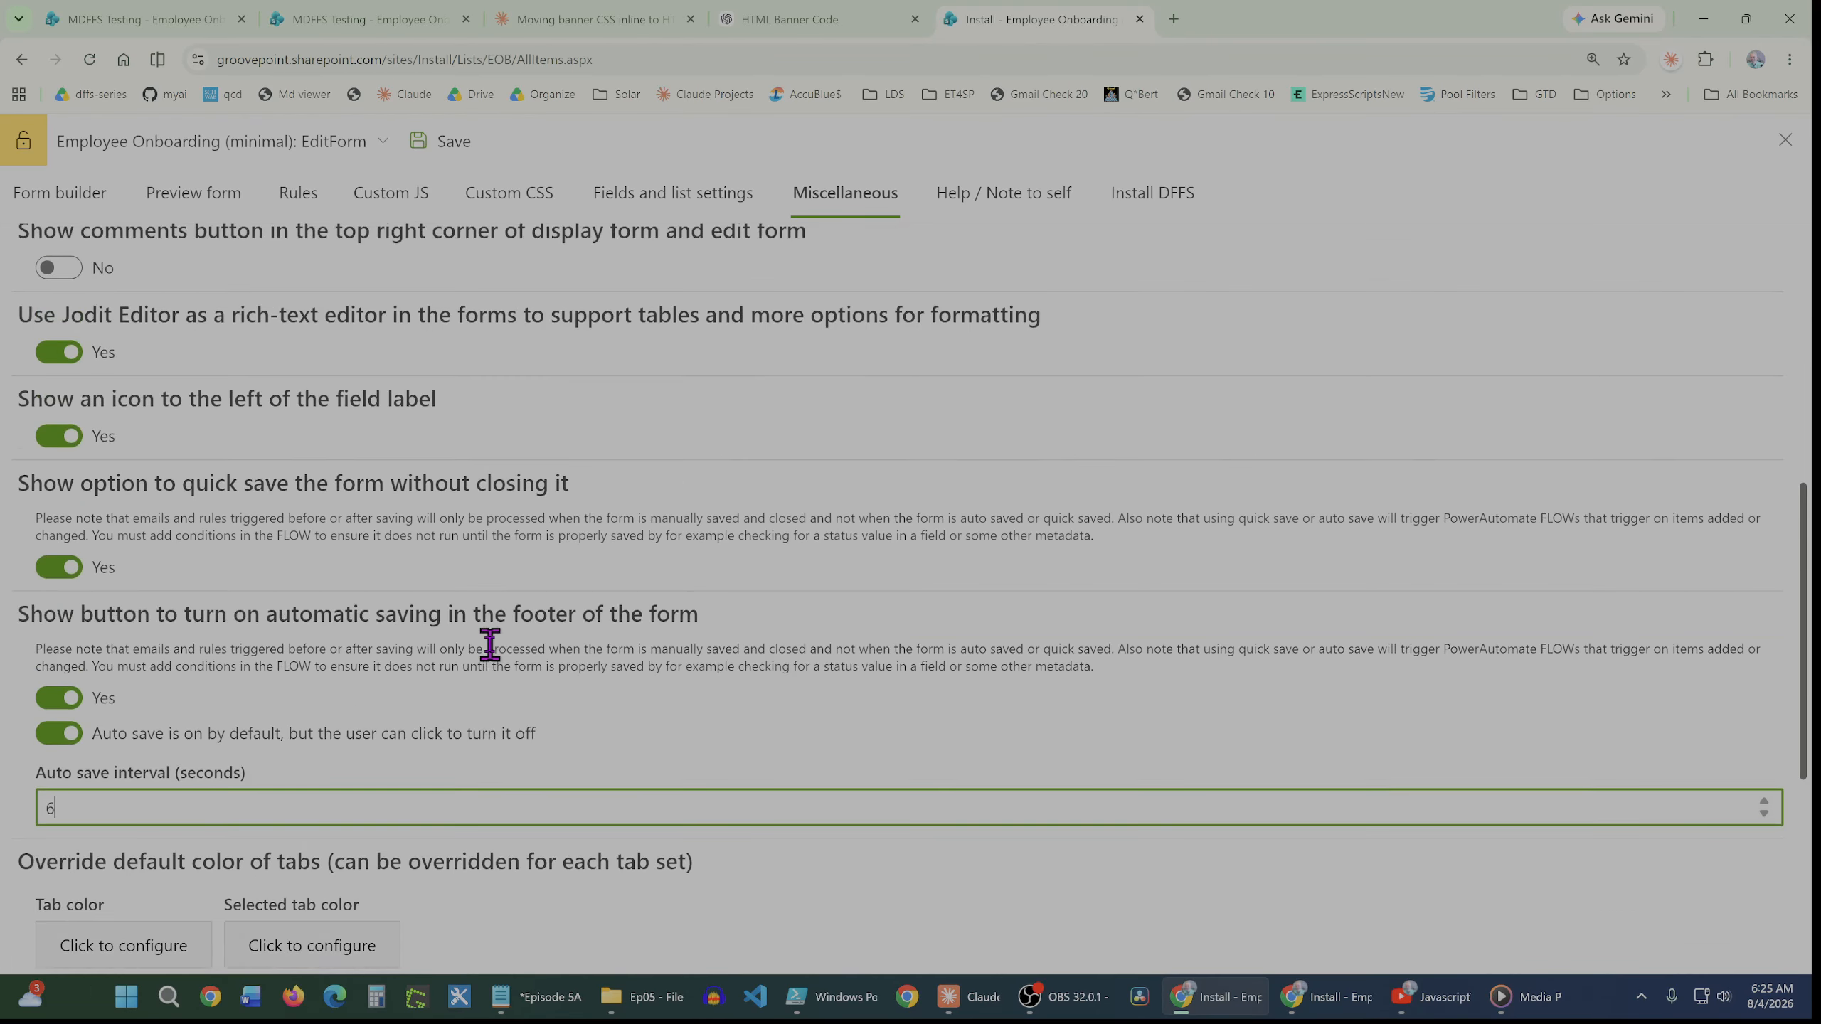
pyautogui.scroll(1, 490, 648)
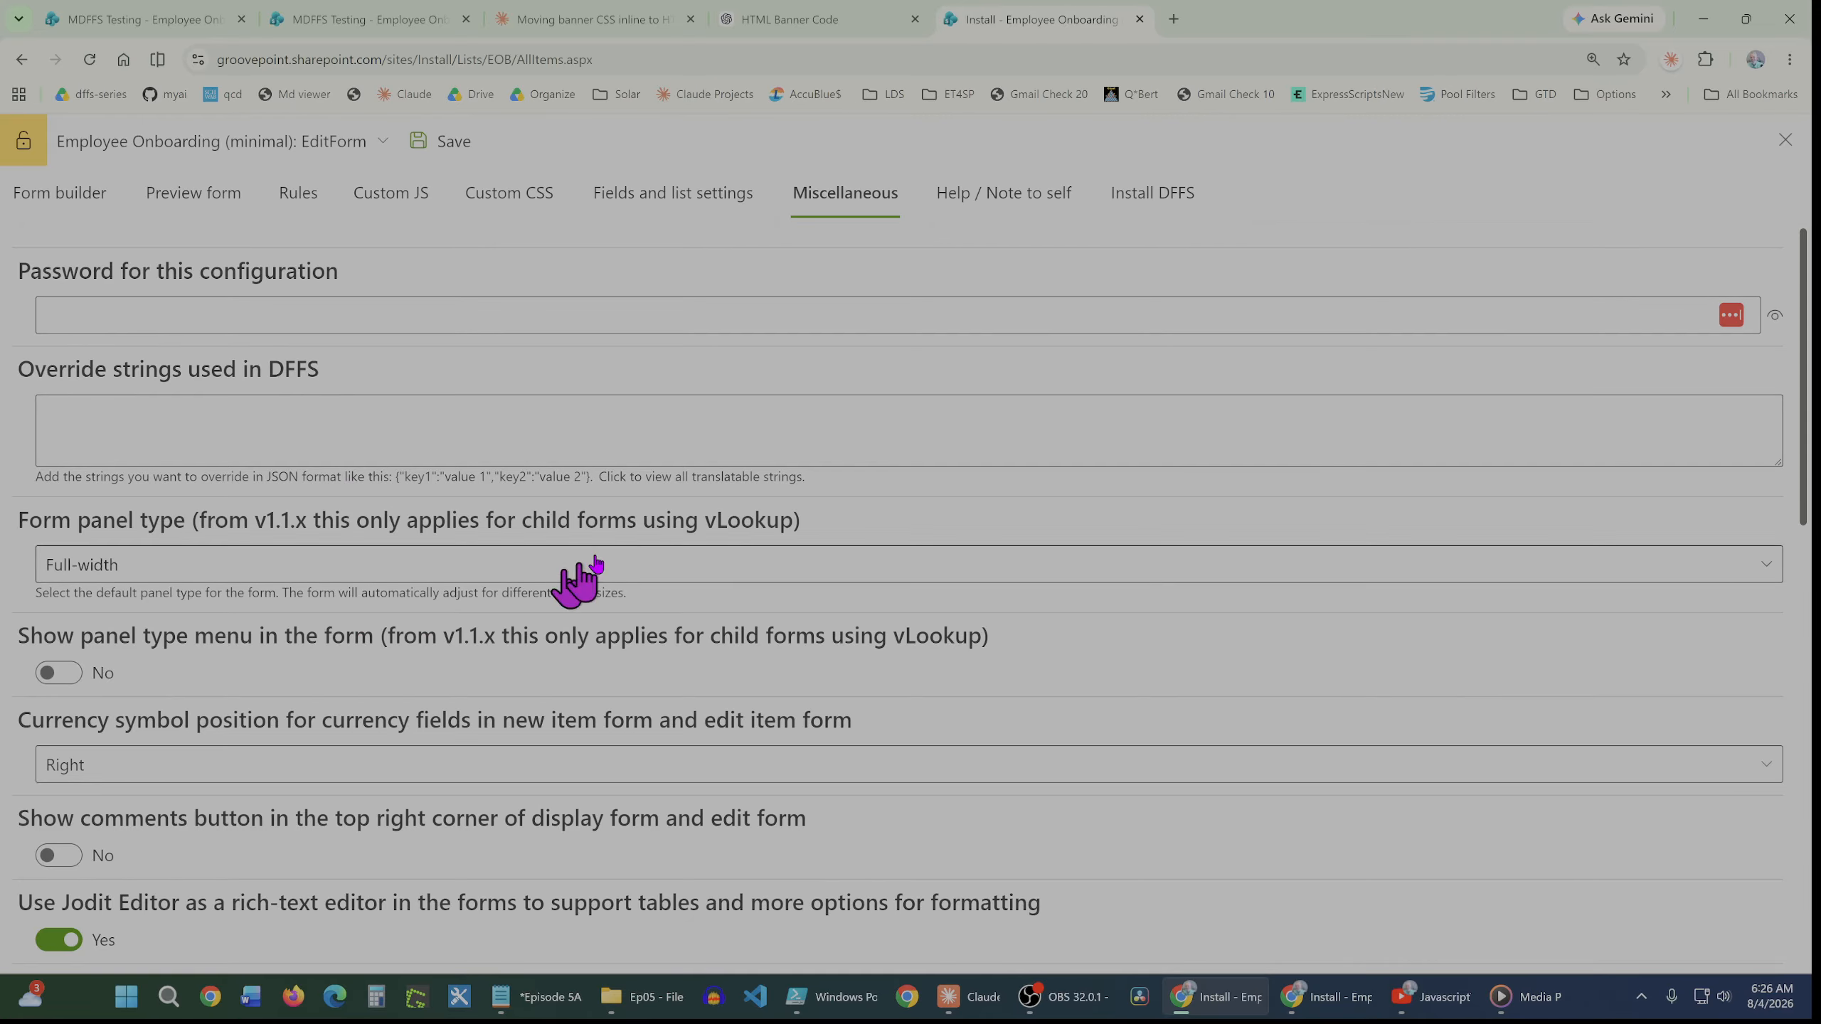
pyautogui.click(228, 206)
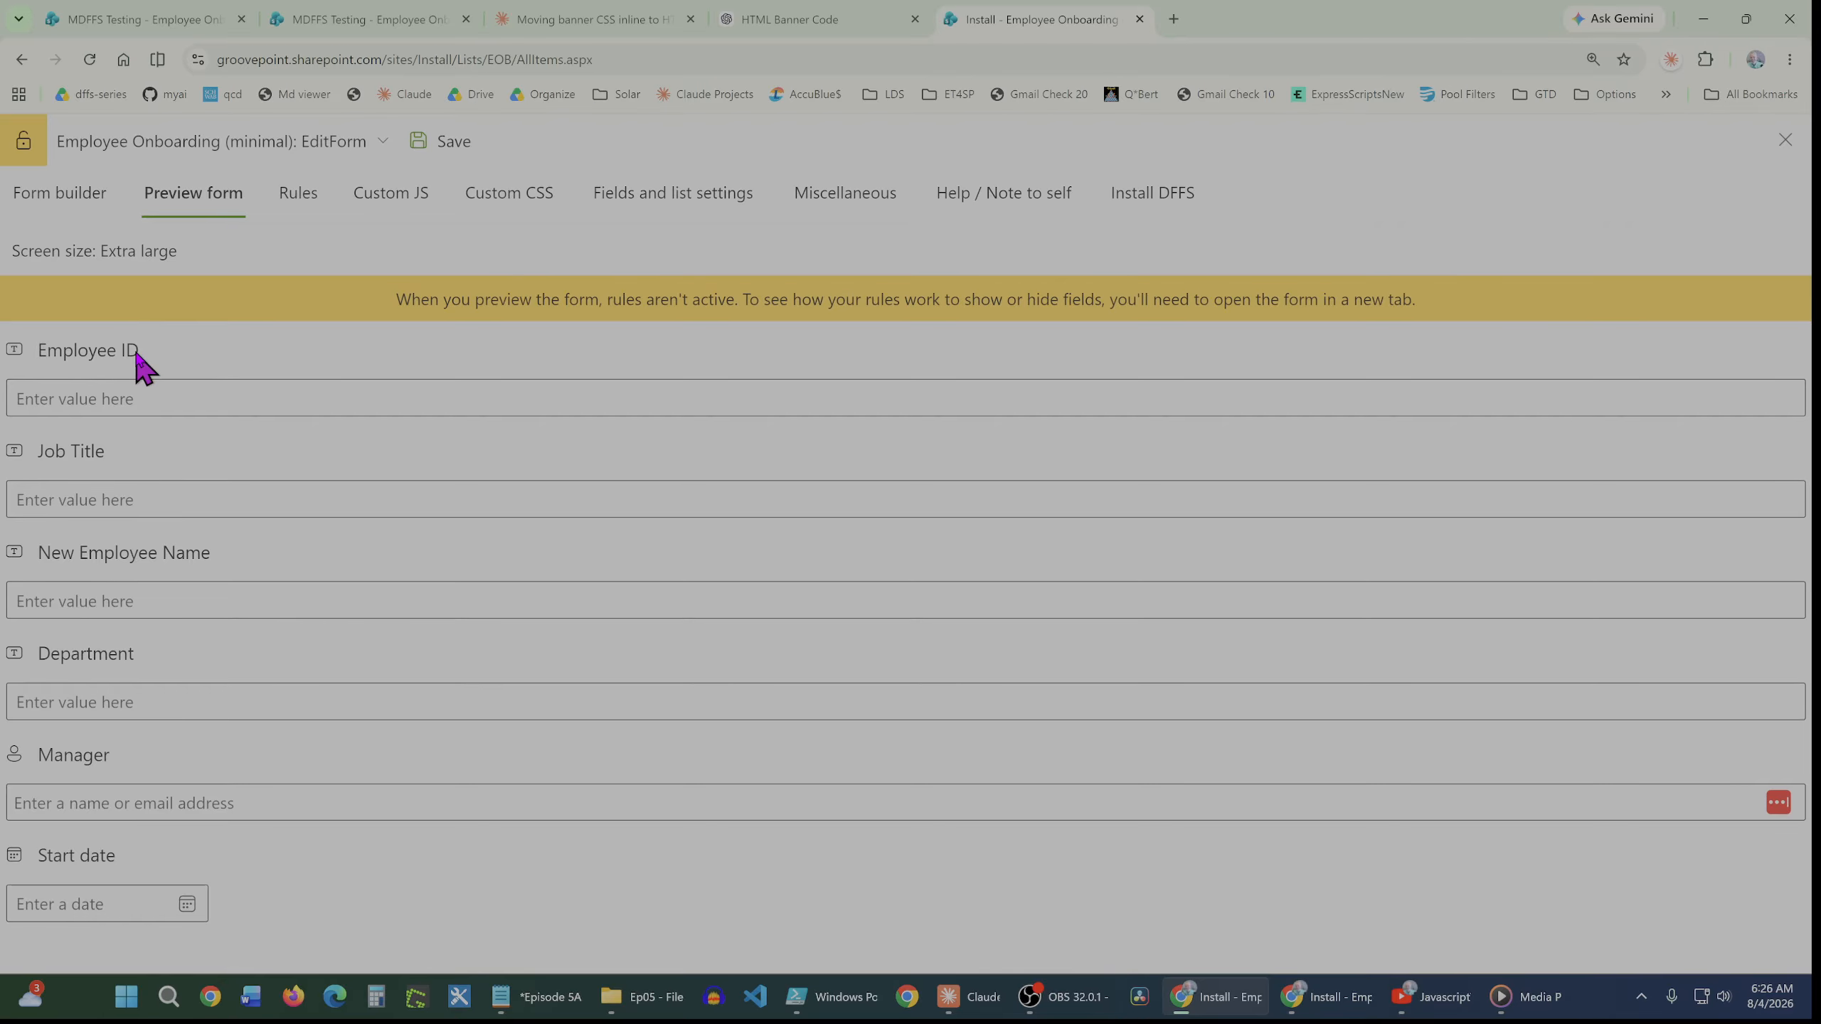
# Set the Employee ID field's label position to Left in the form builder
pyautogui.click(63, 194)
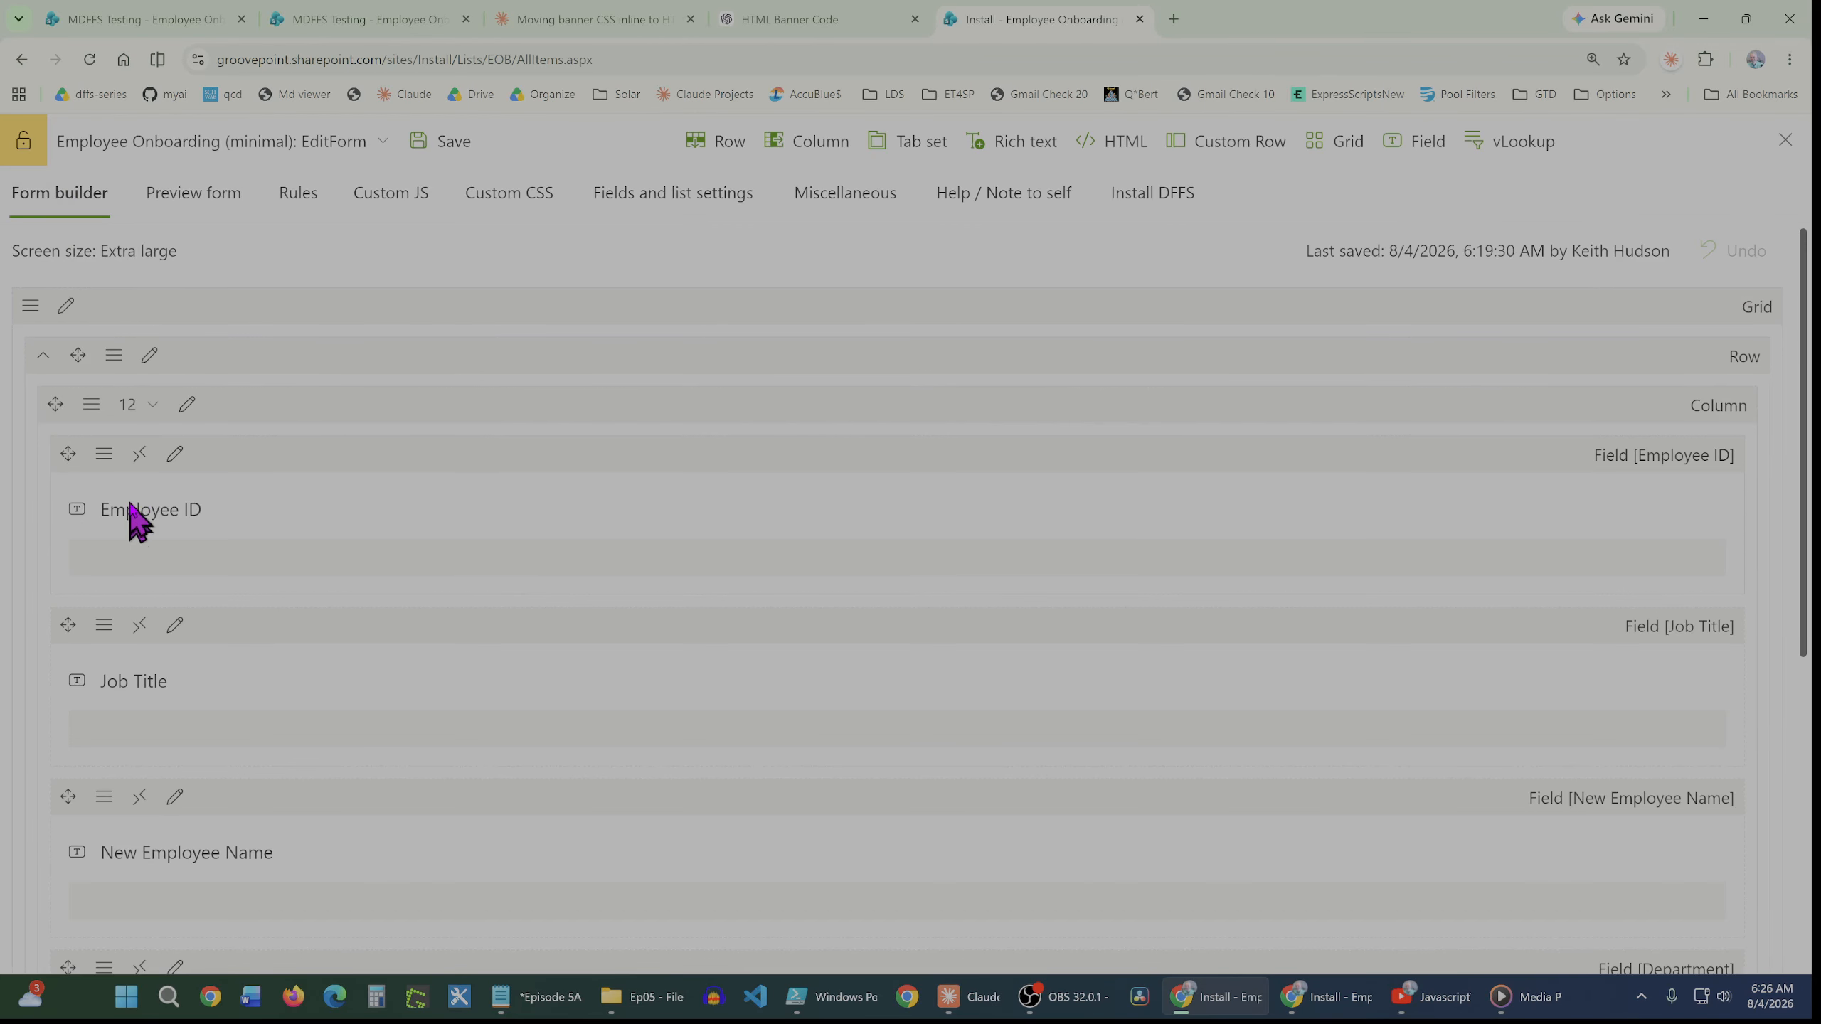
pyautogui.click(117, 467)
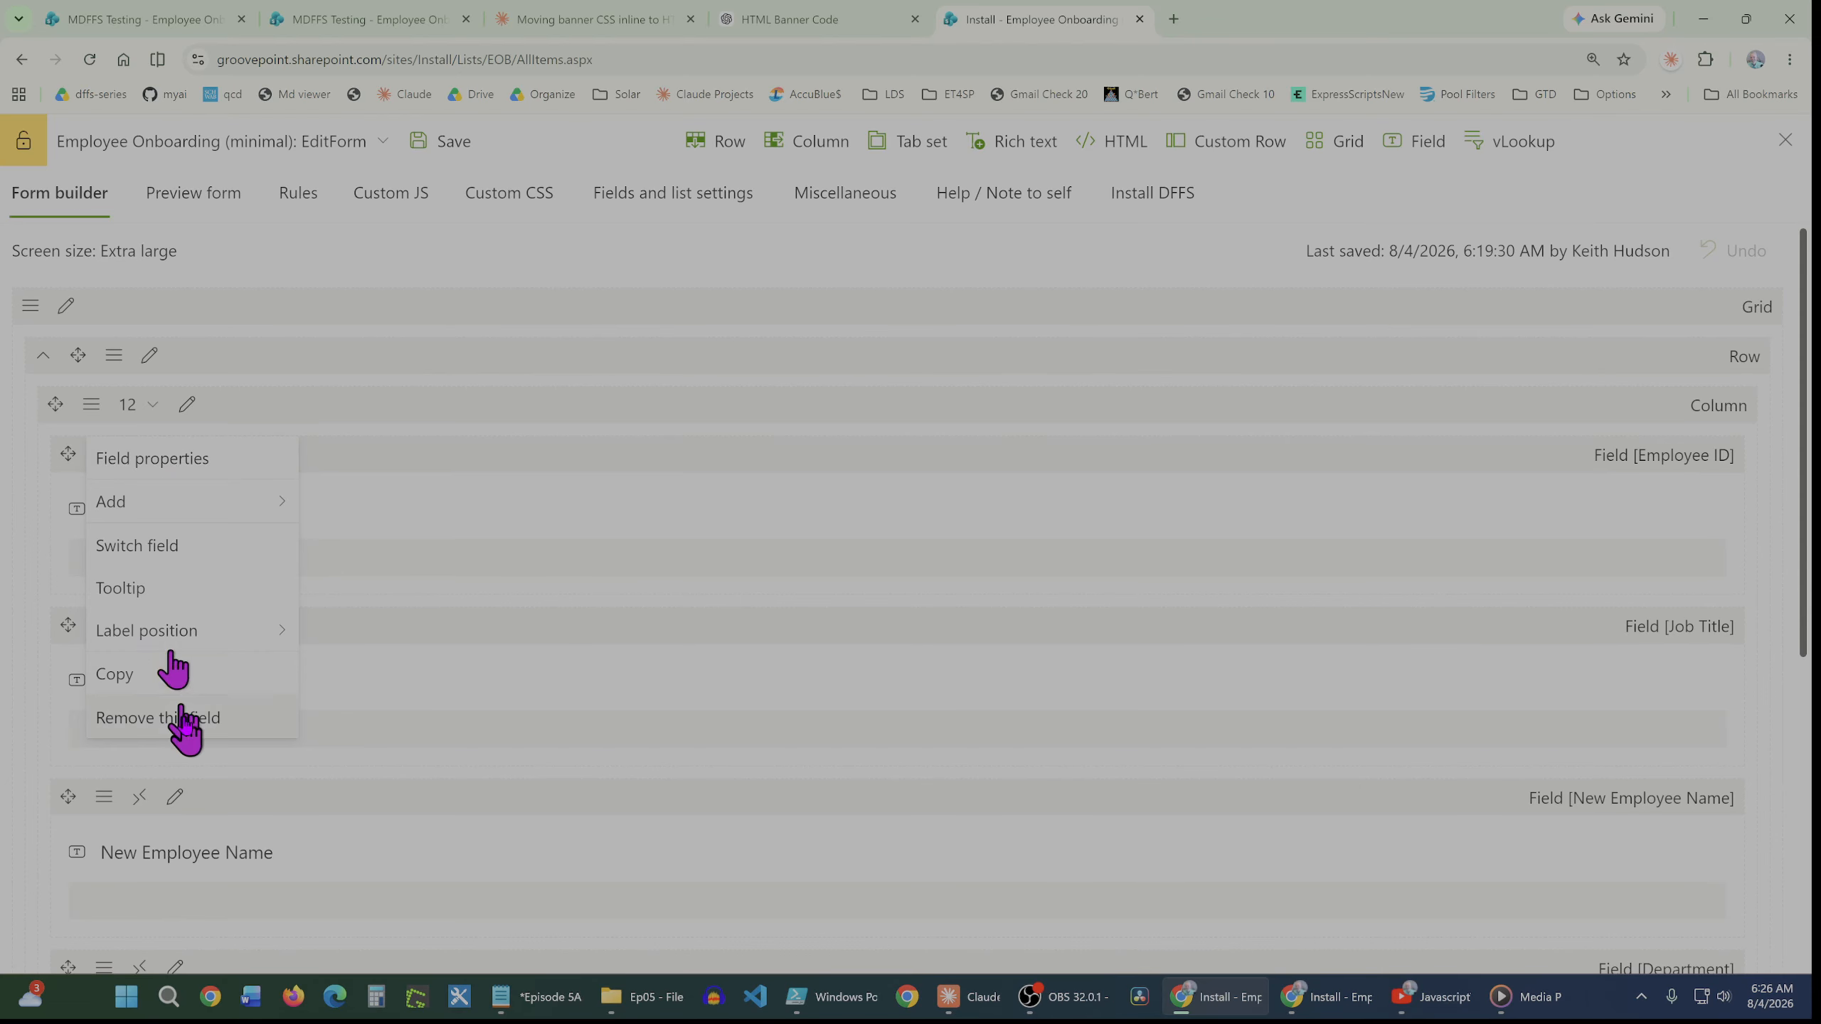
pyautogui.moveTo(195, 635)
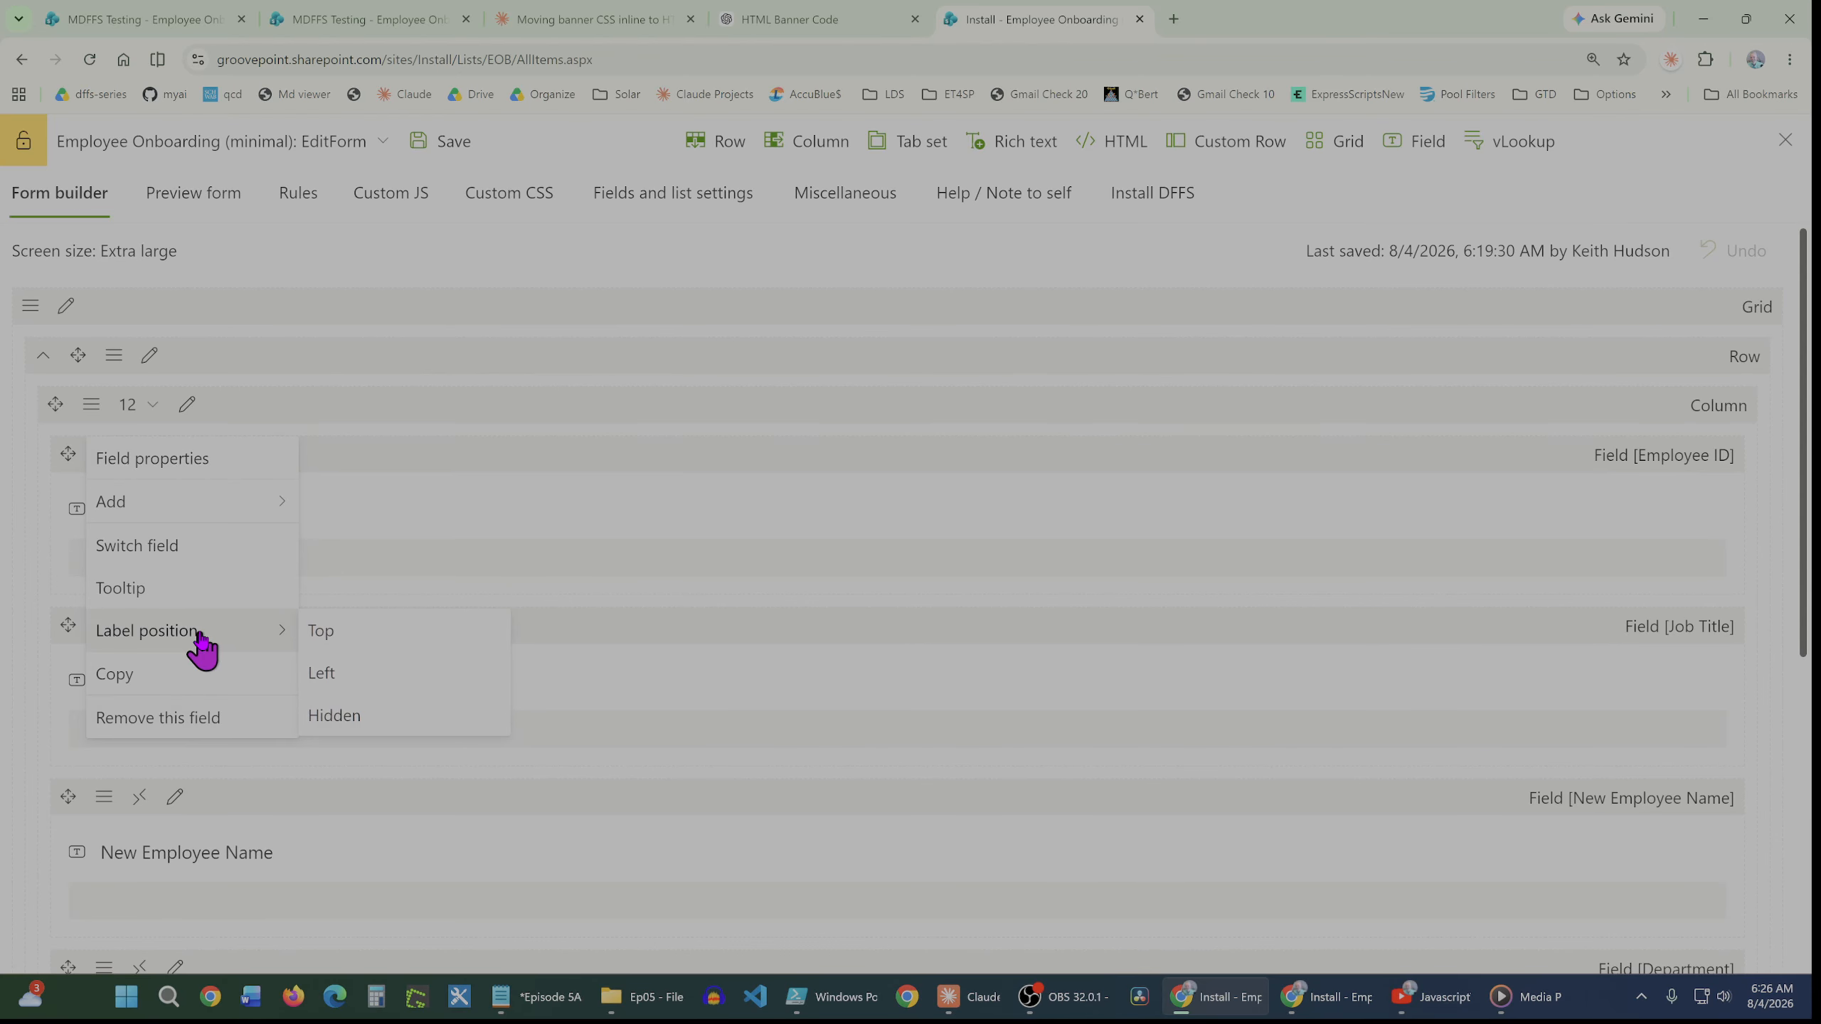
pyautogui.click(331, 681)
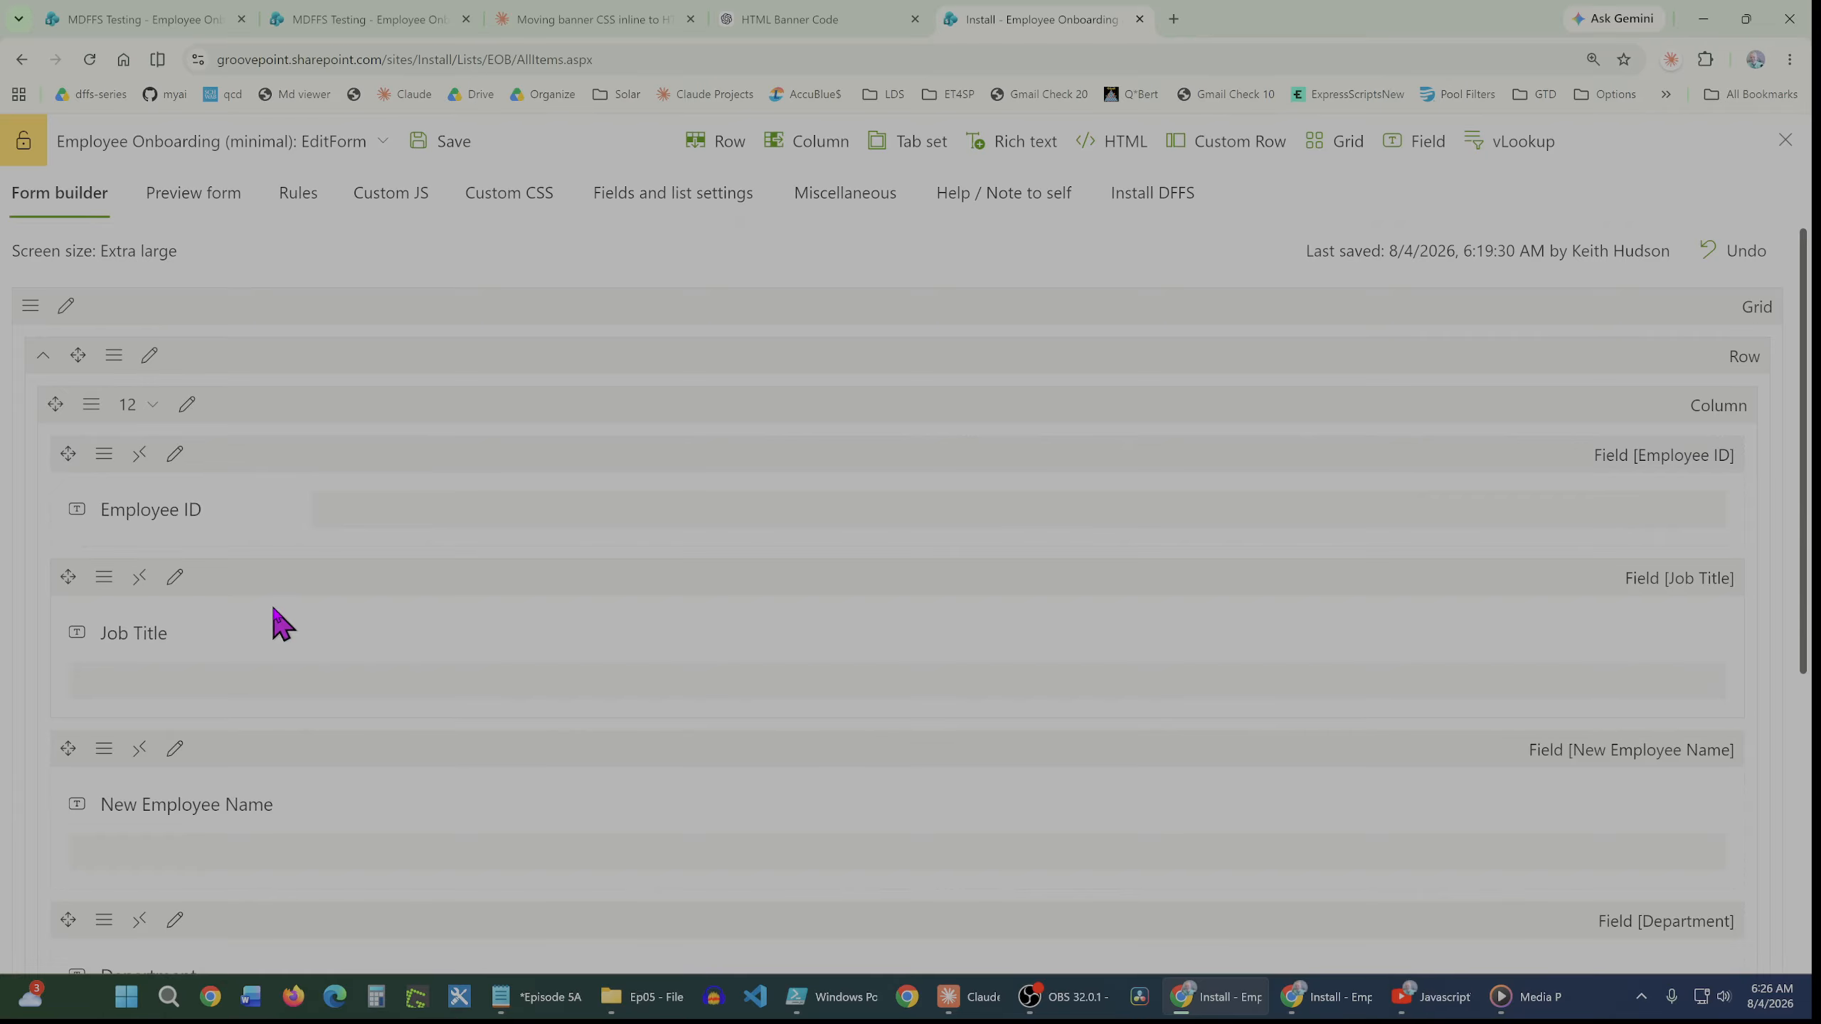
# Set the Job Title field's label position to Left
pyautogui.click(107, 579)
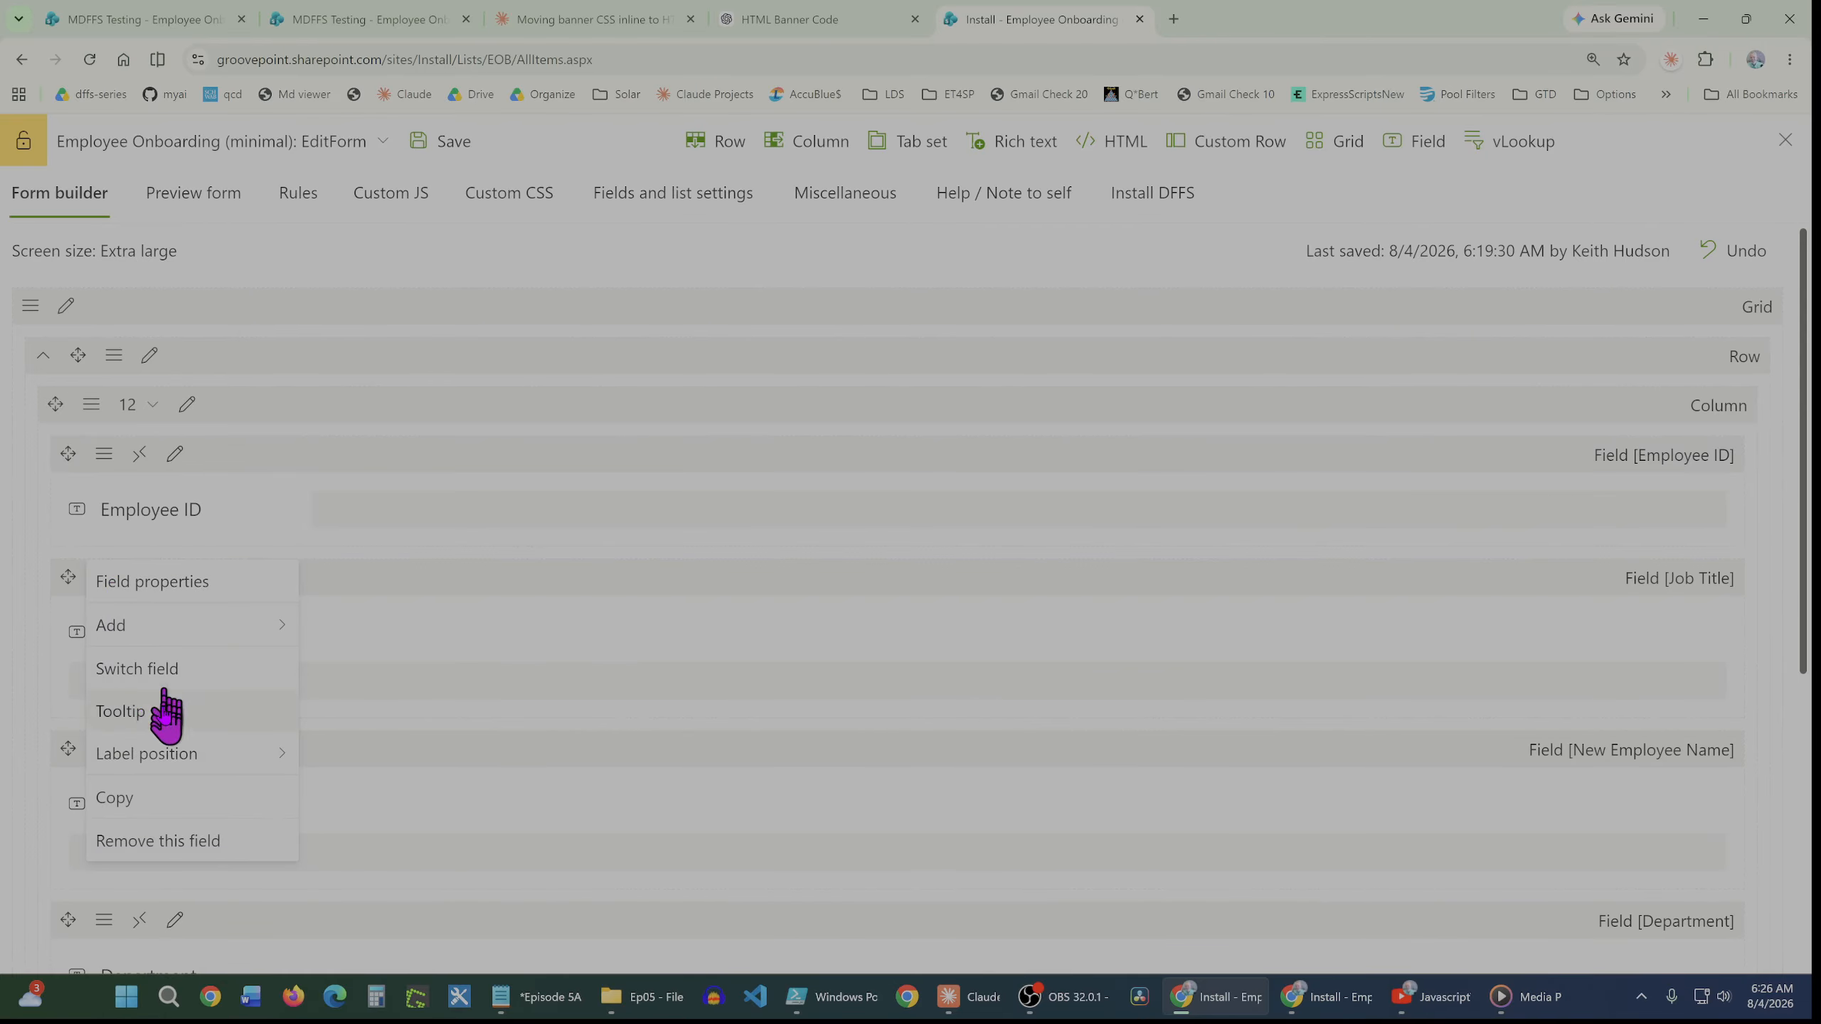
pyautogui.moveTo(163, 754)
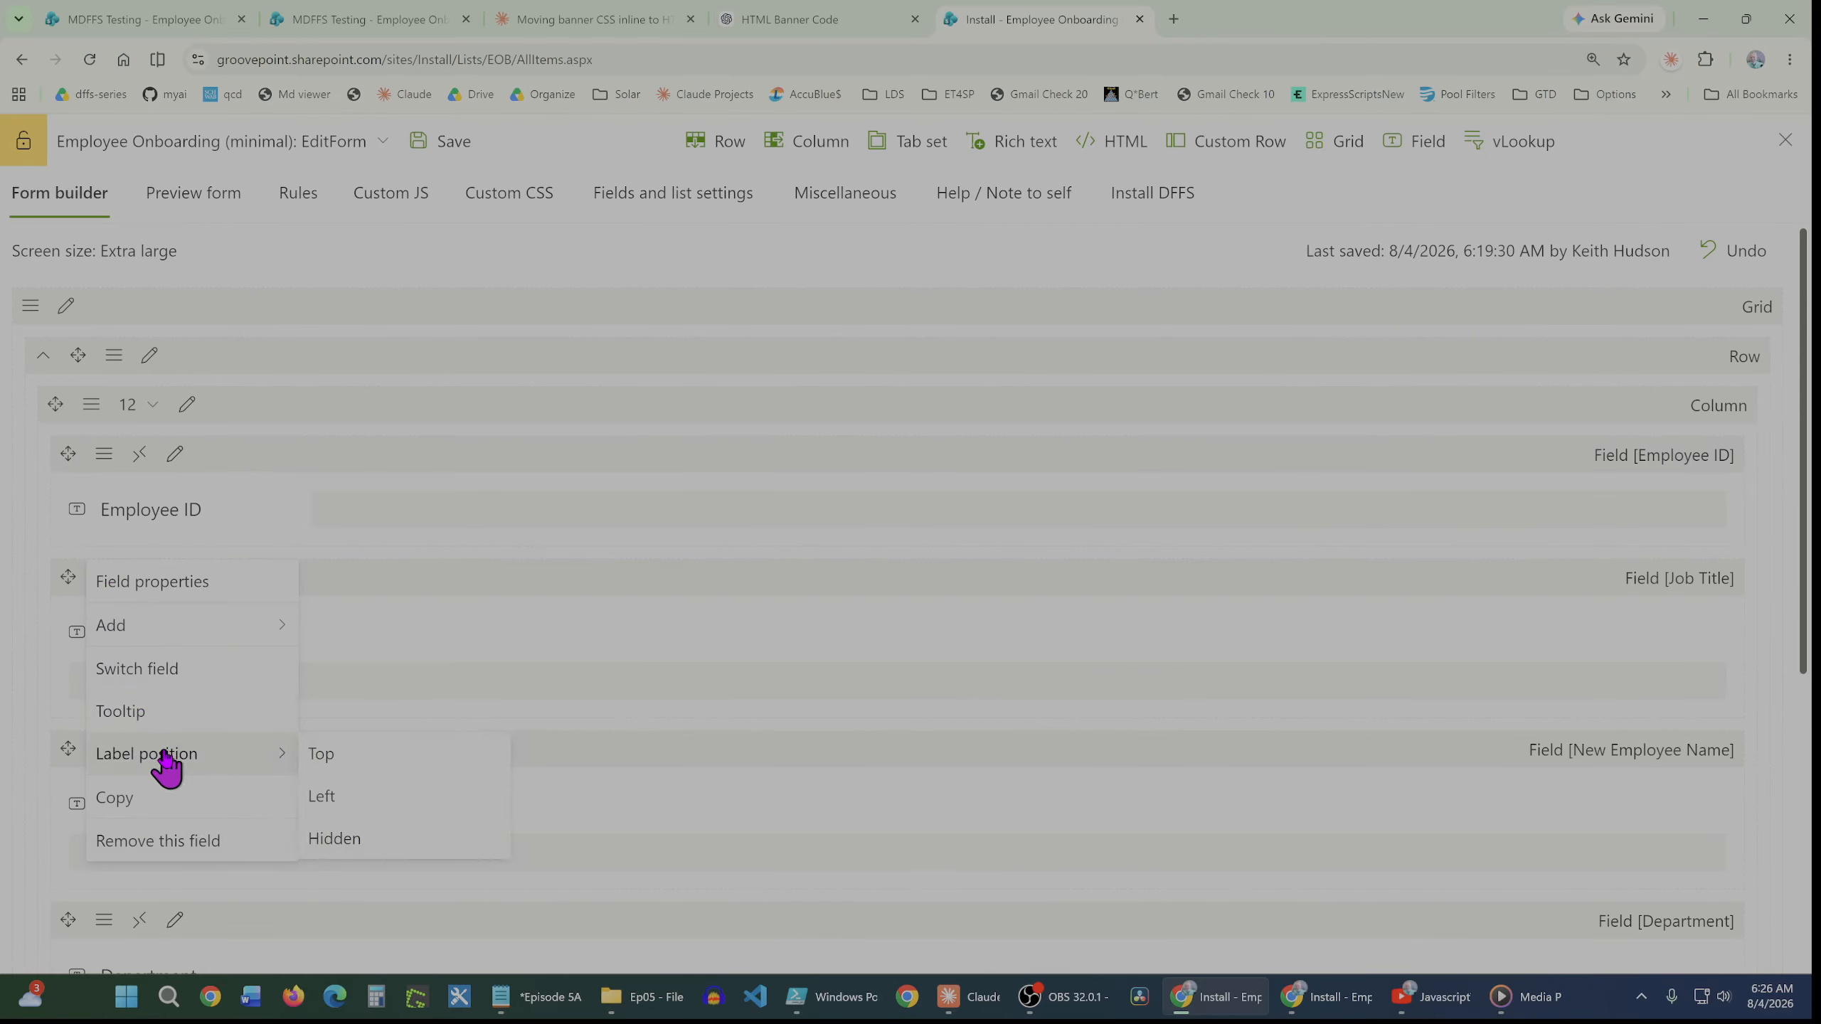
pyautogui.click(320, 802)
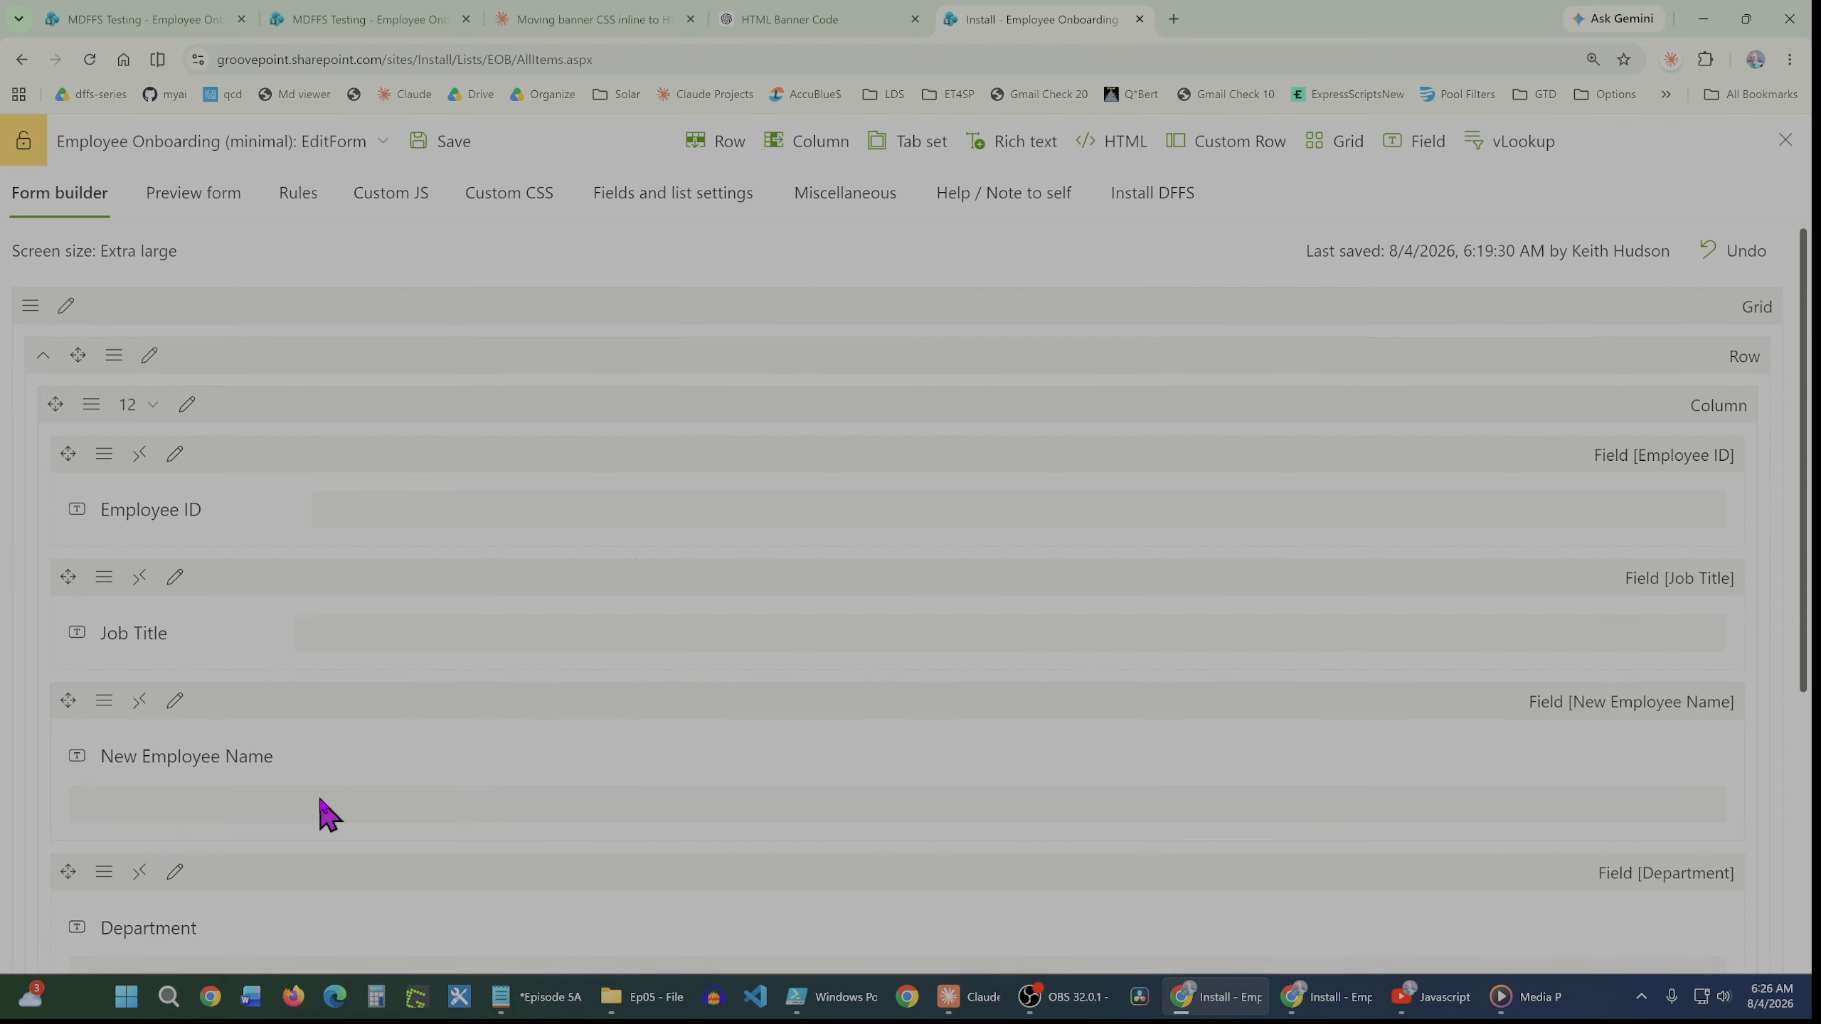
# Set the New Employee Name field's label position to Left
pyautogui.click(105, 702)
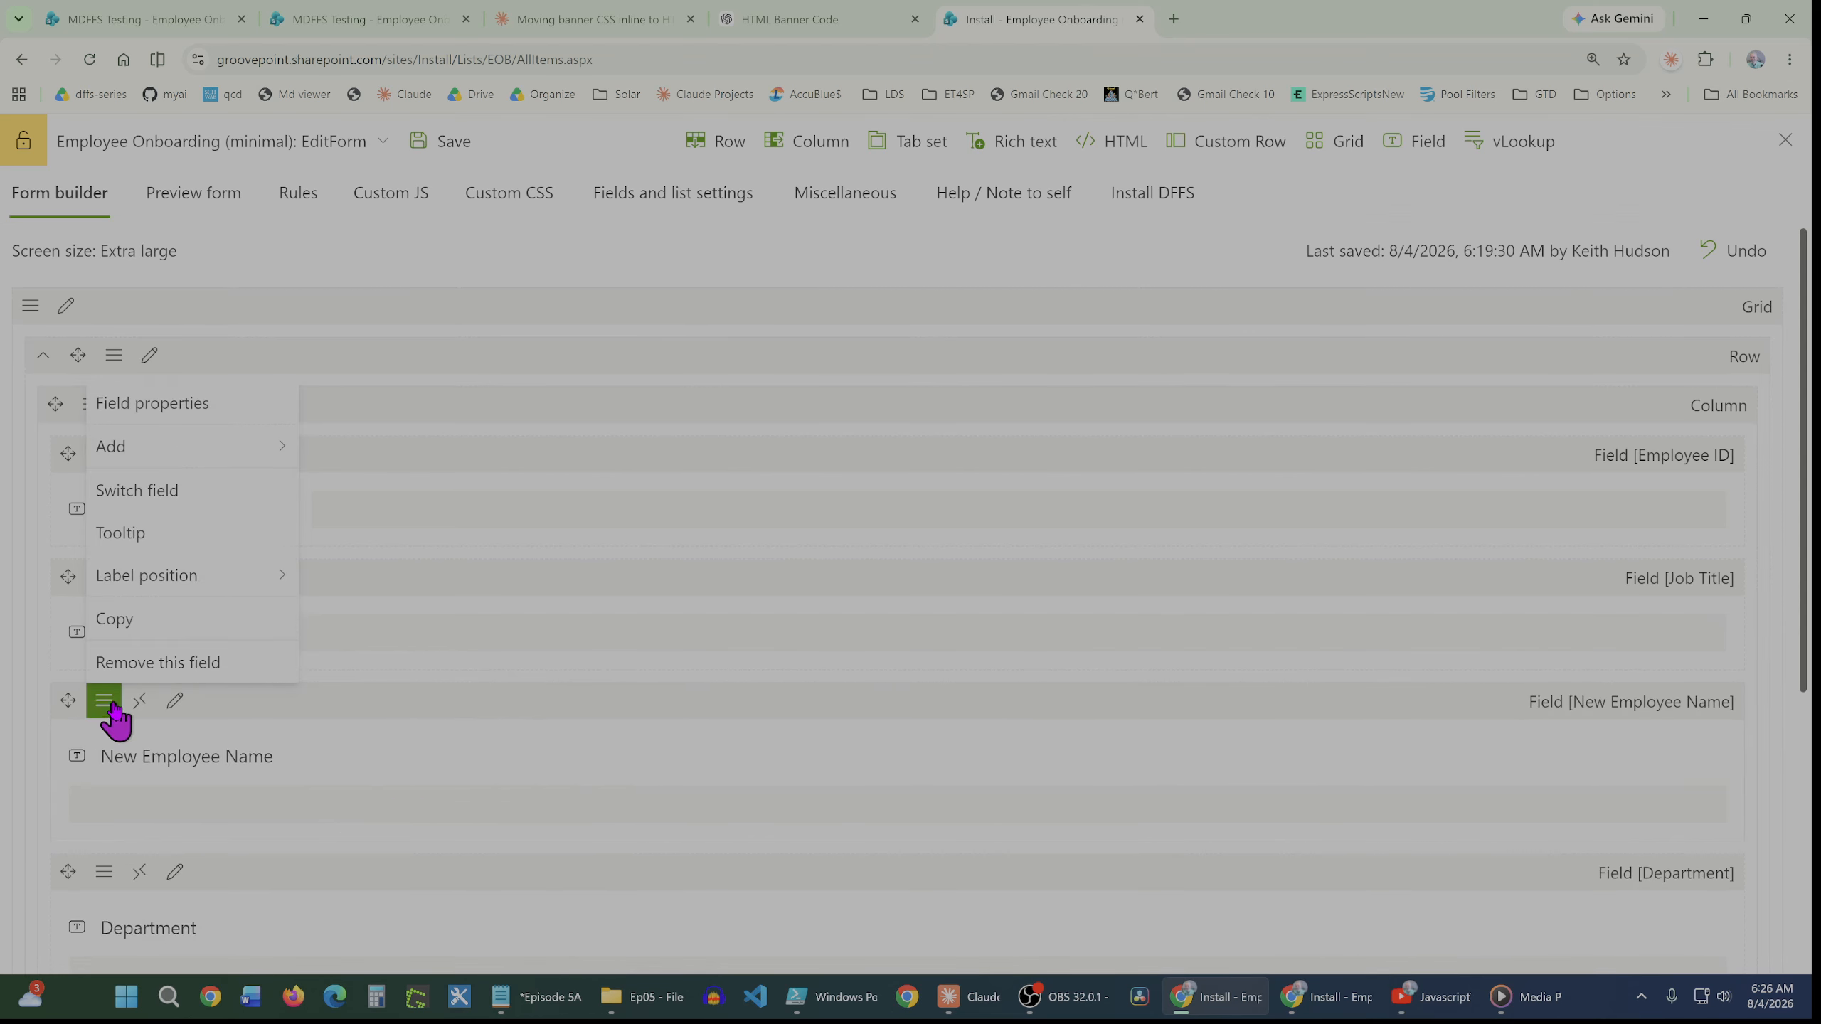
pyautogui.moveTo(136, 577)
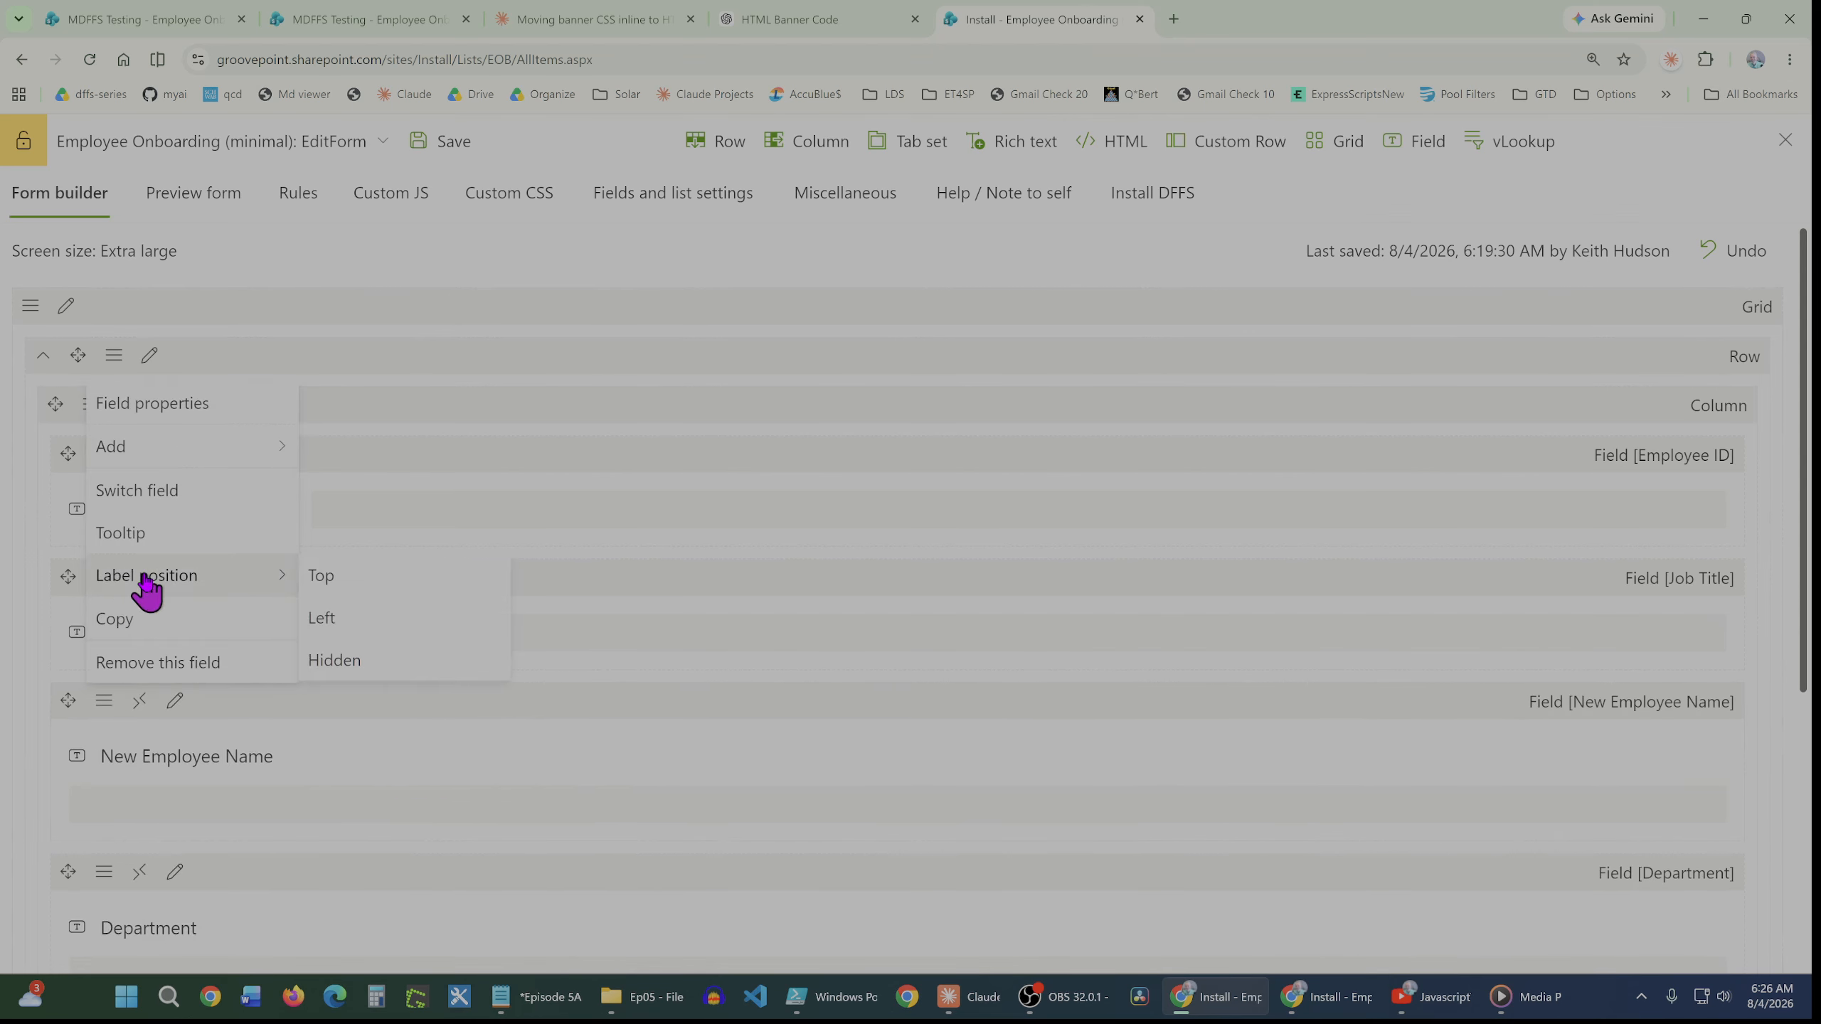
pyautogui.click(324, 623)
# Preview the form again
pyautogui.scroll(-1, 262, 732)
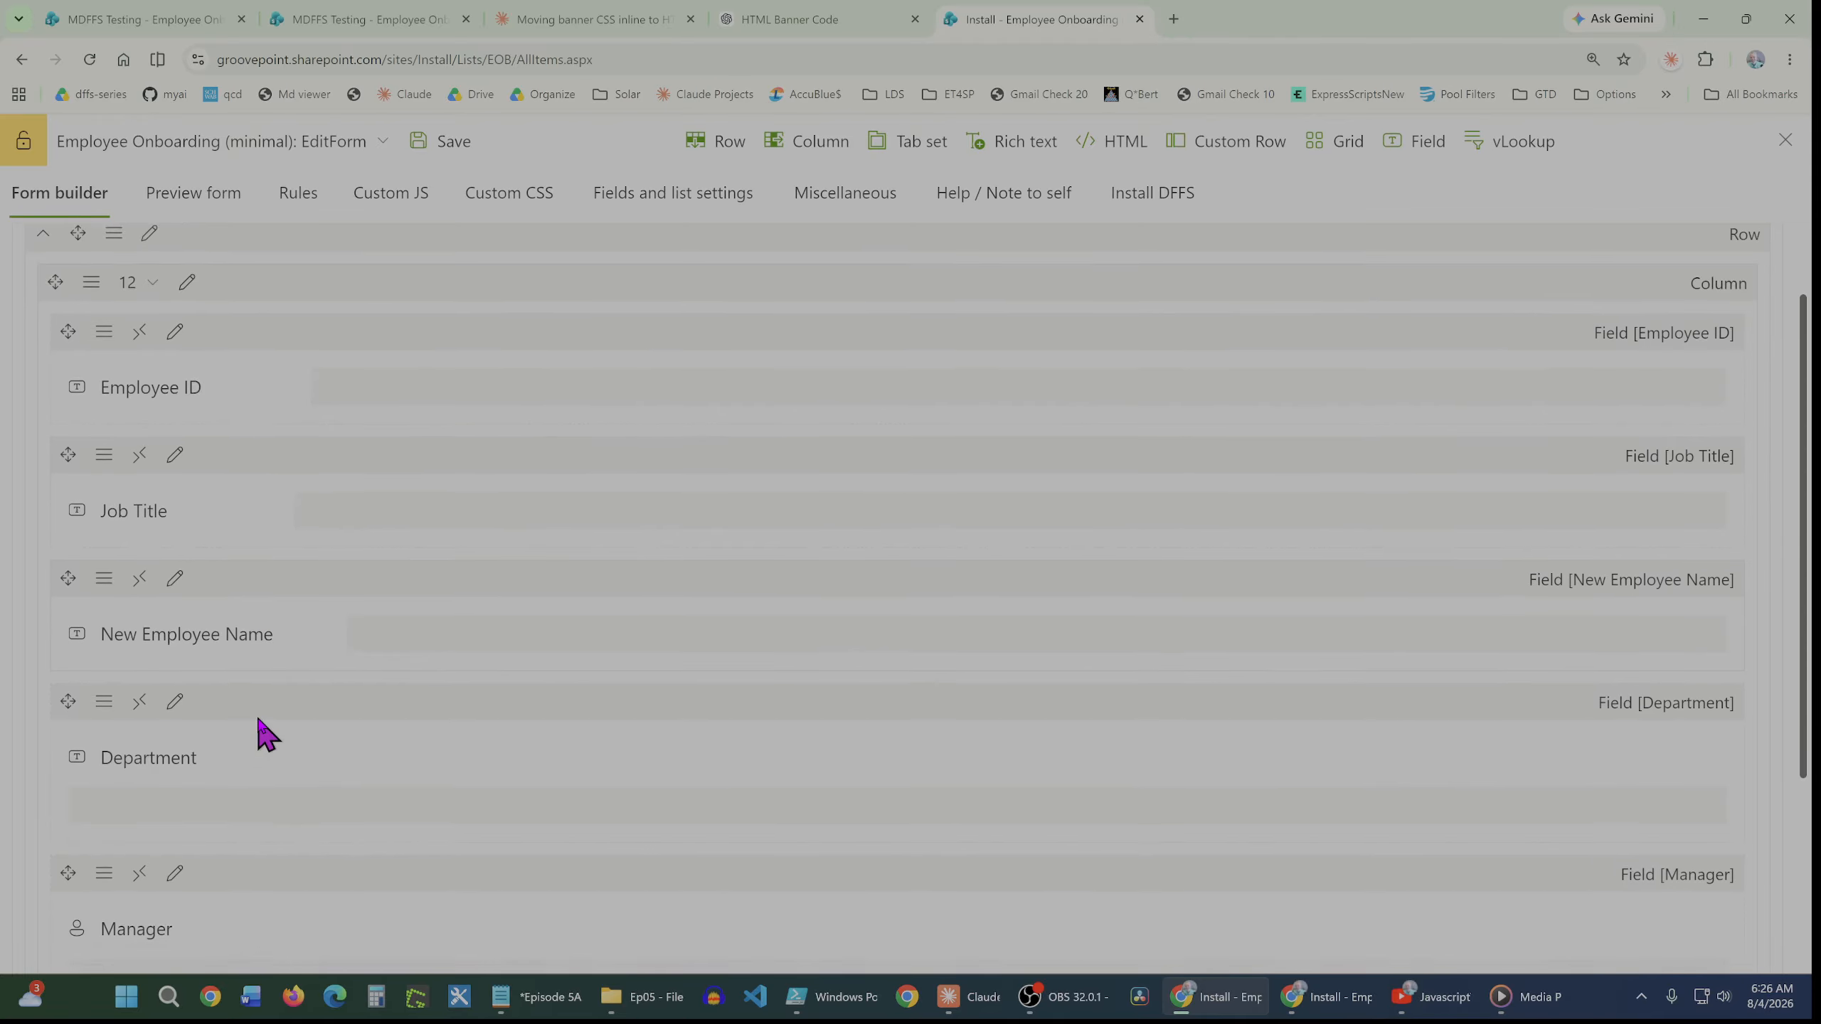
pyautogui.scroll(-1, 262, 731)
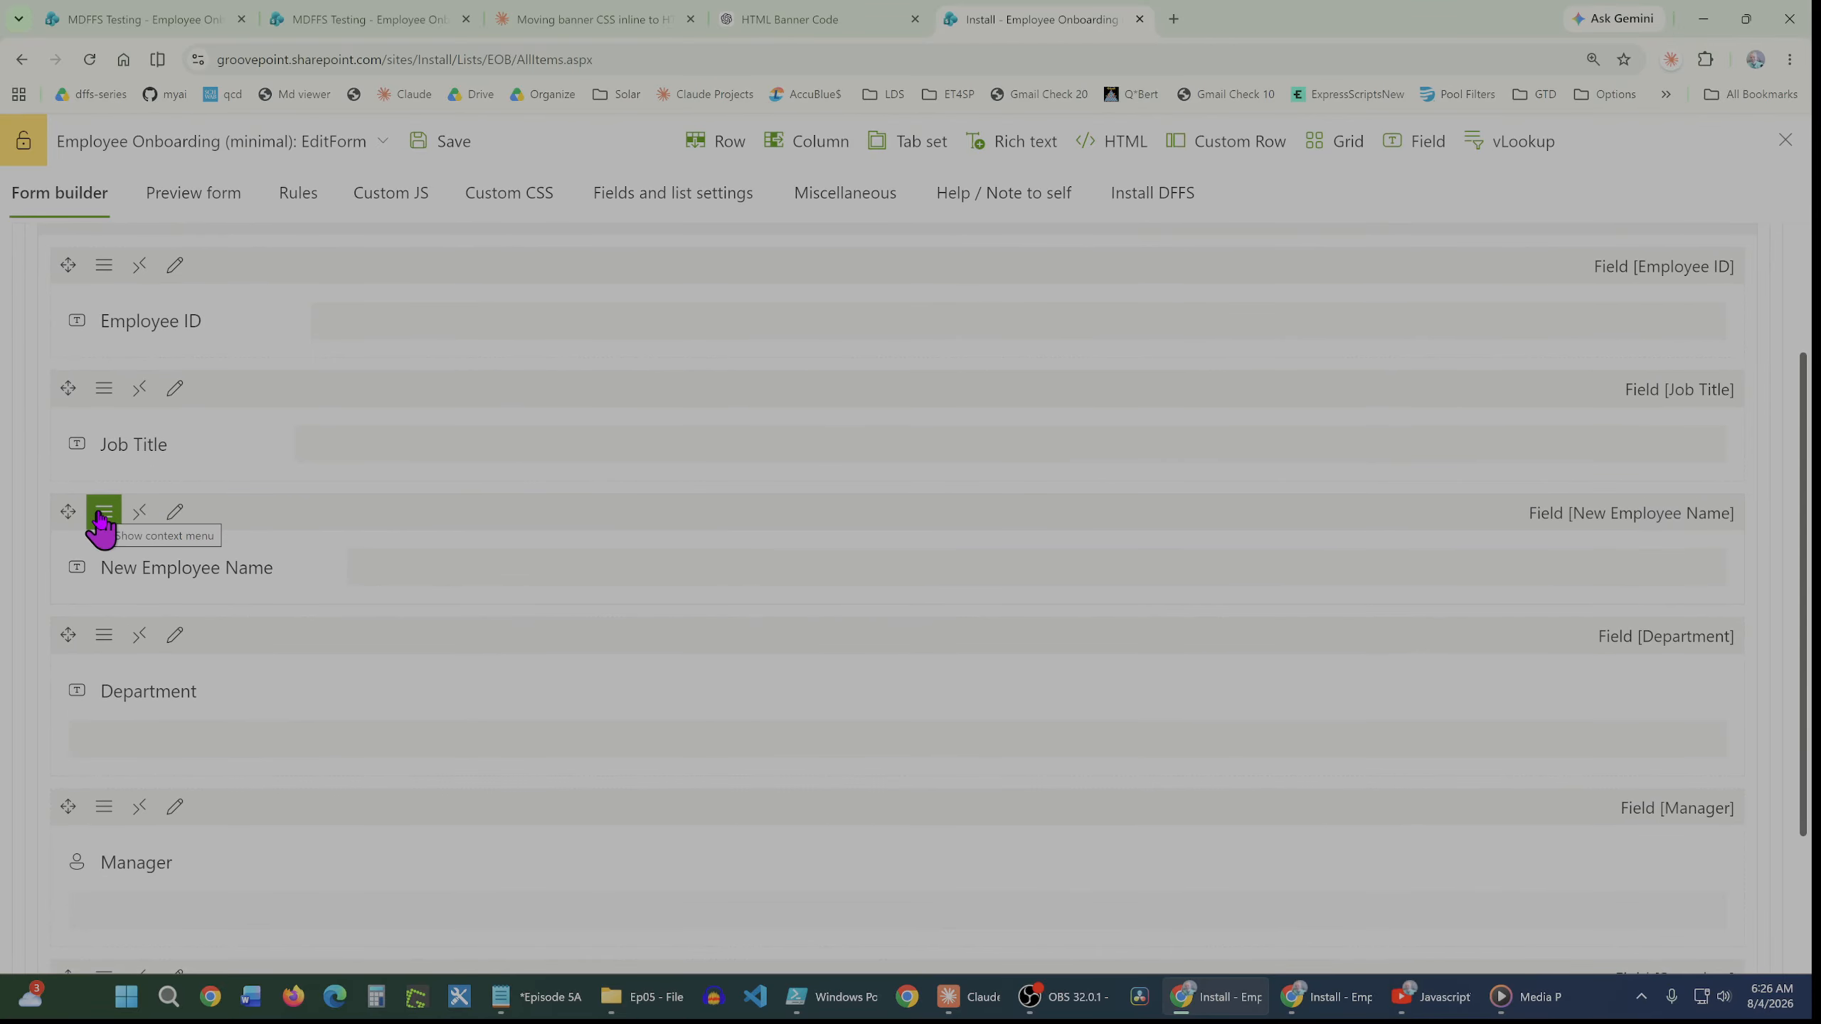
pyautogui.click(194, 209)
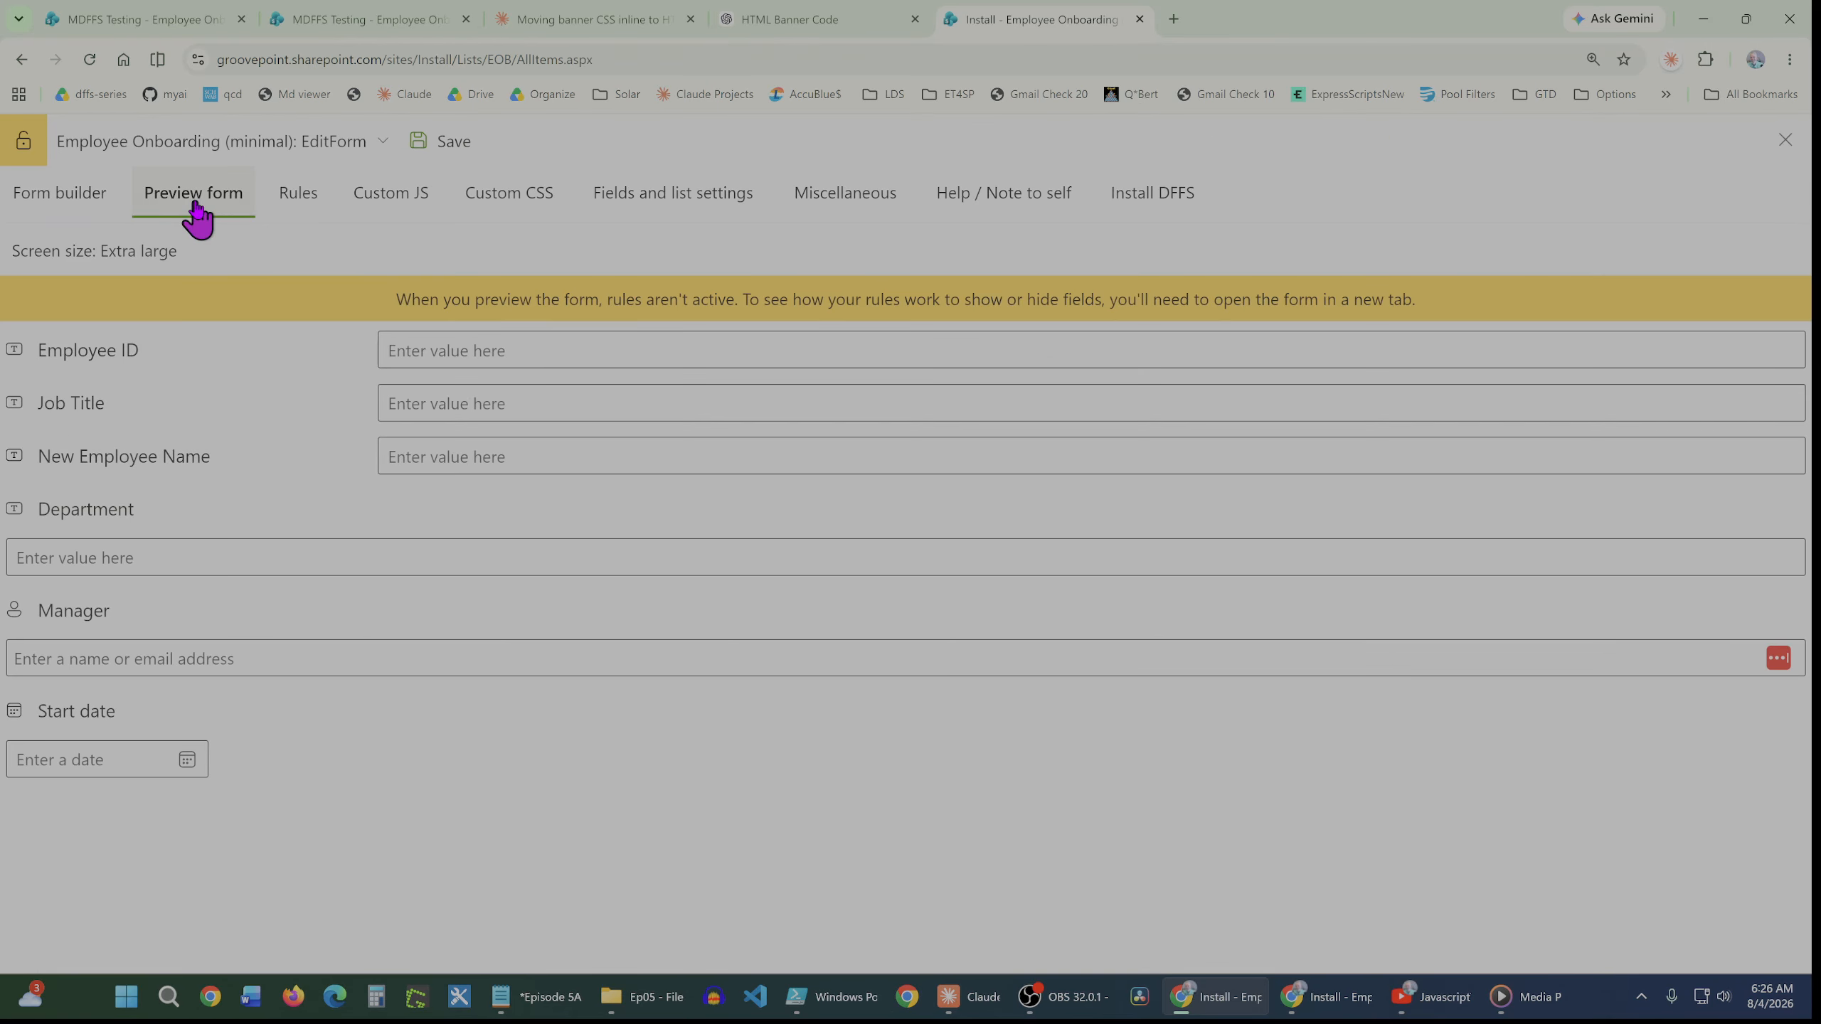
# Set the Department field's label position to Left
pyautogui.click(65, 205)
pyautogui.click(103, 635)
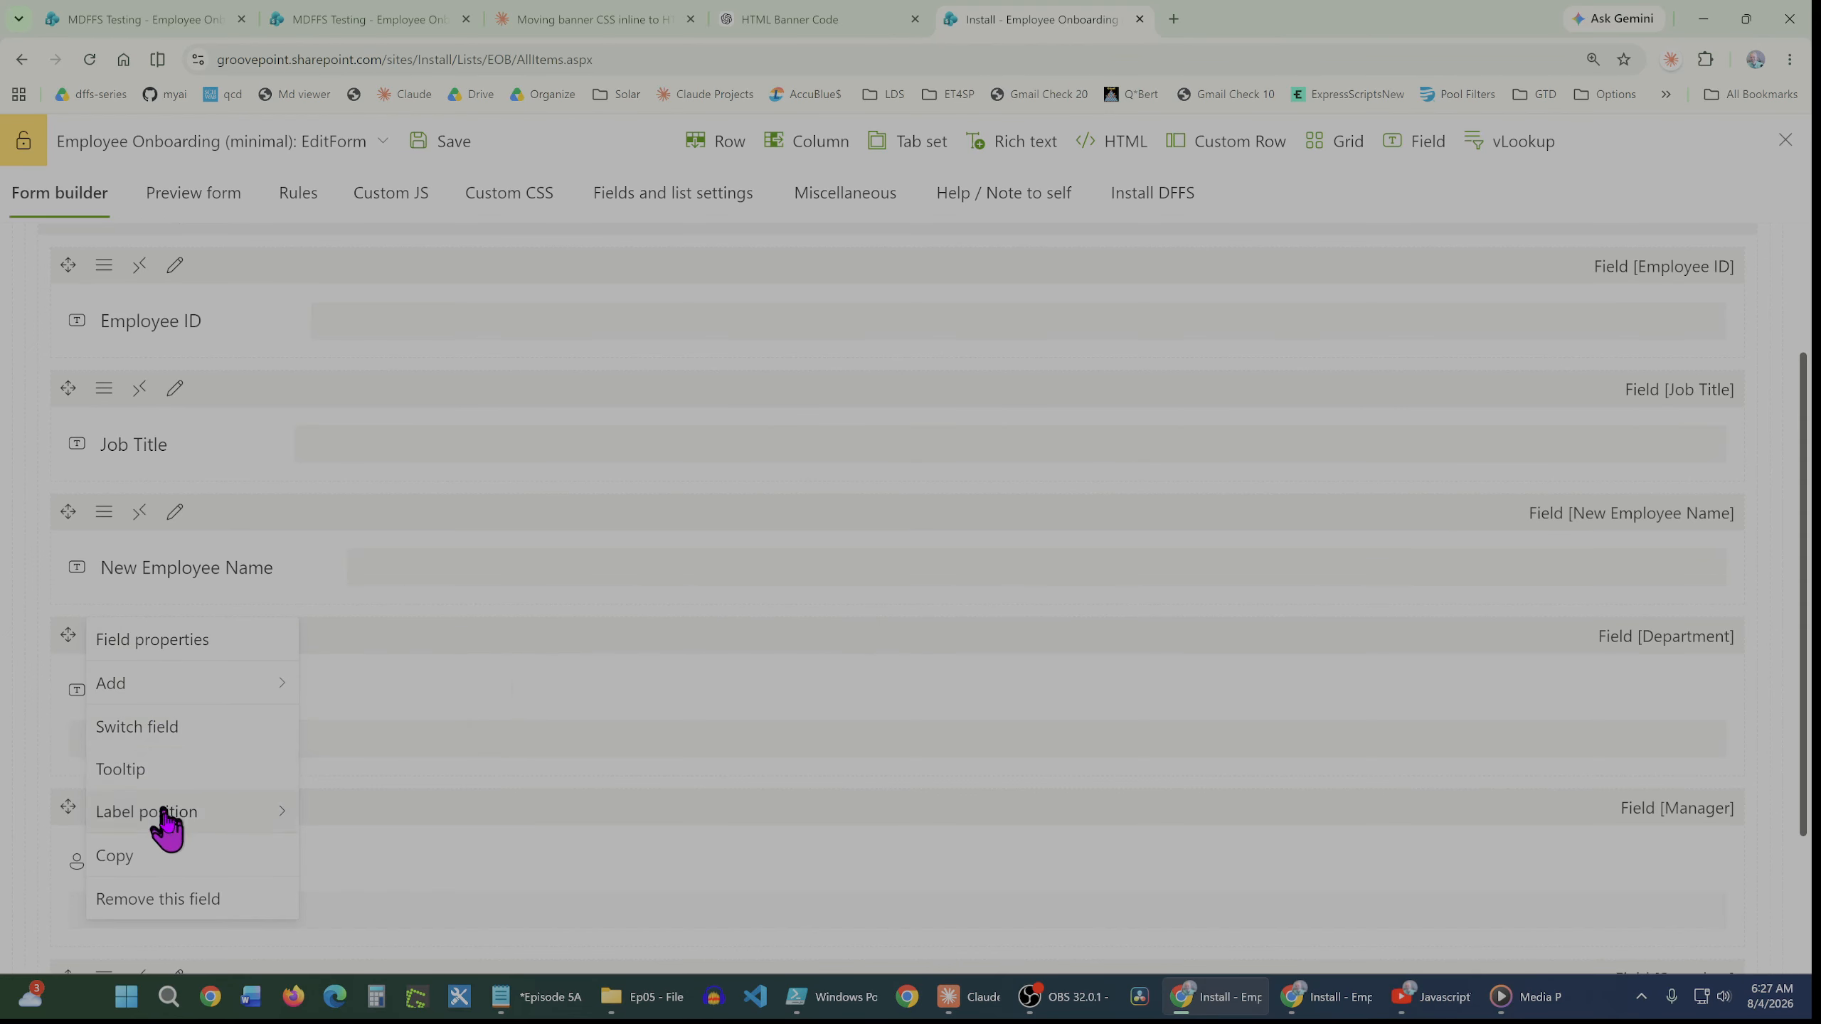
pyautogui.moveTo(168, 812)
pyautogui.click(316, 854)
# Set the Manager and Start date fields' label positions to Left
pyautogui.click(104, 761)
pyautogui.moveTo(147, 640)
pyautogui.click(321, 680)
pyautogui.scroll(-2, 322, 683)
pyautogui.click(104, 775)
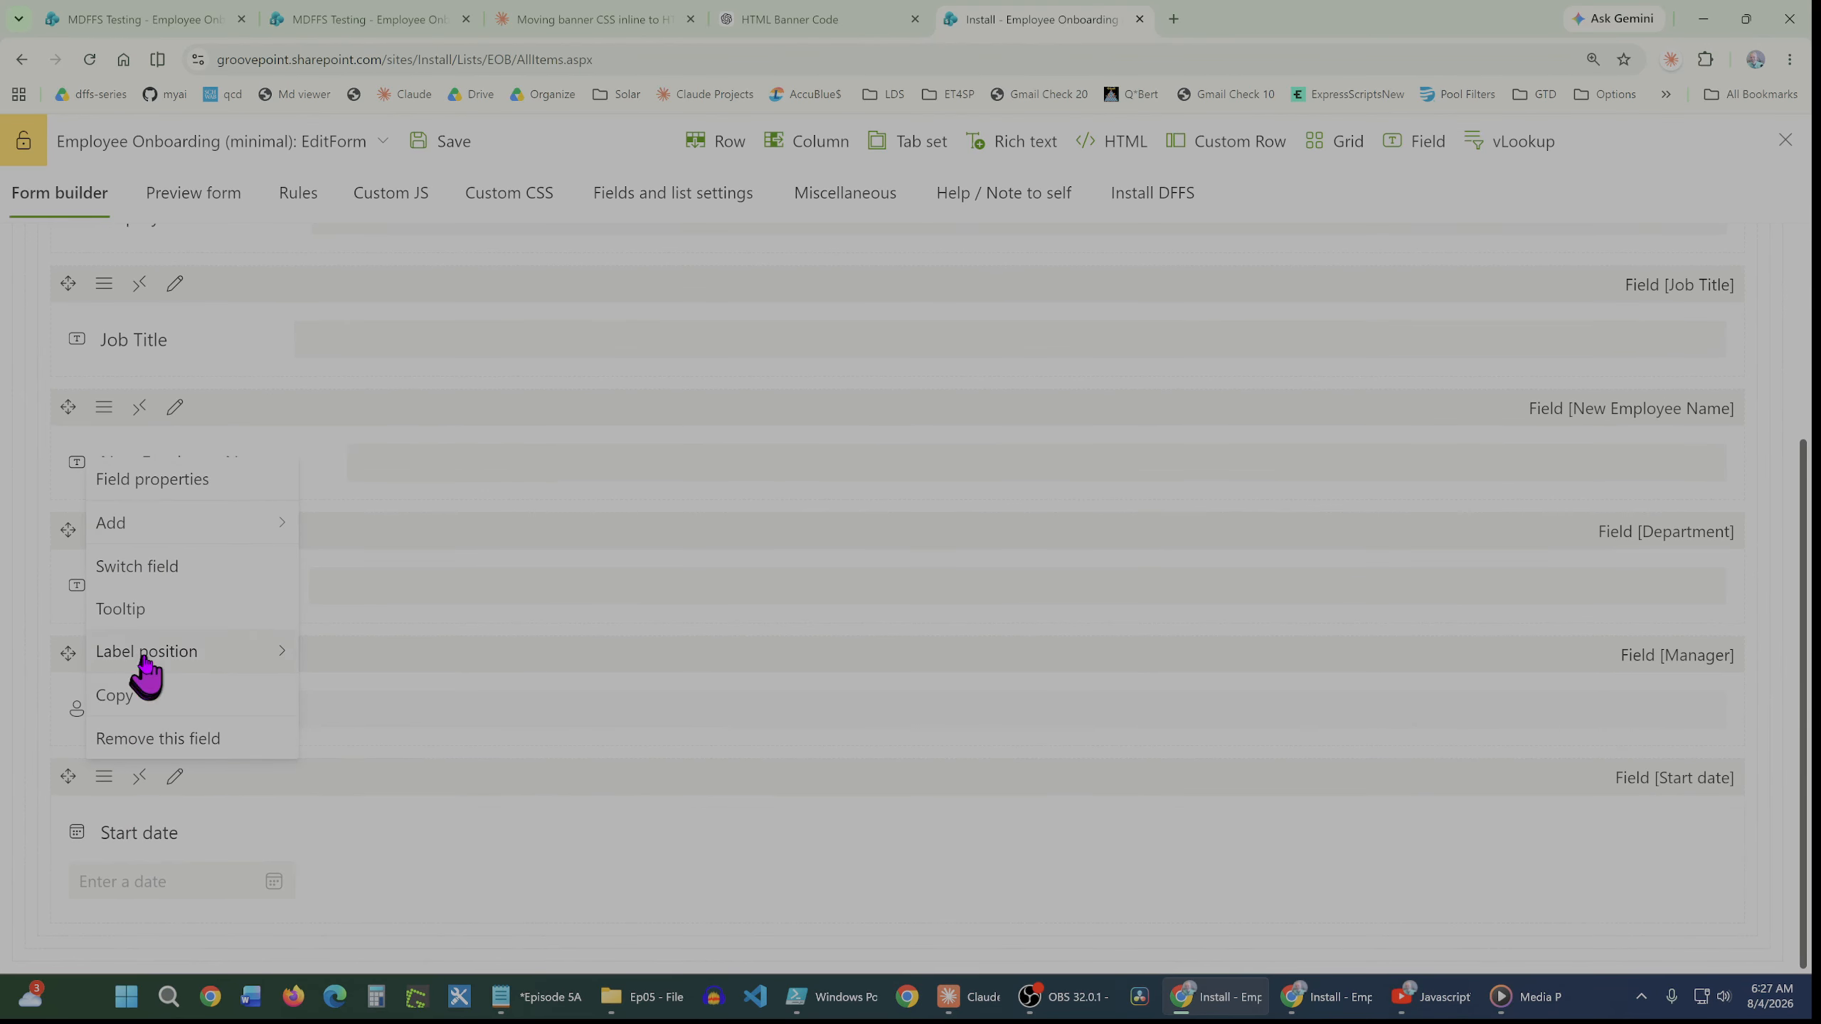
# Preview the form and return to the form builder
pyautogui.click(218, 207)
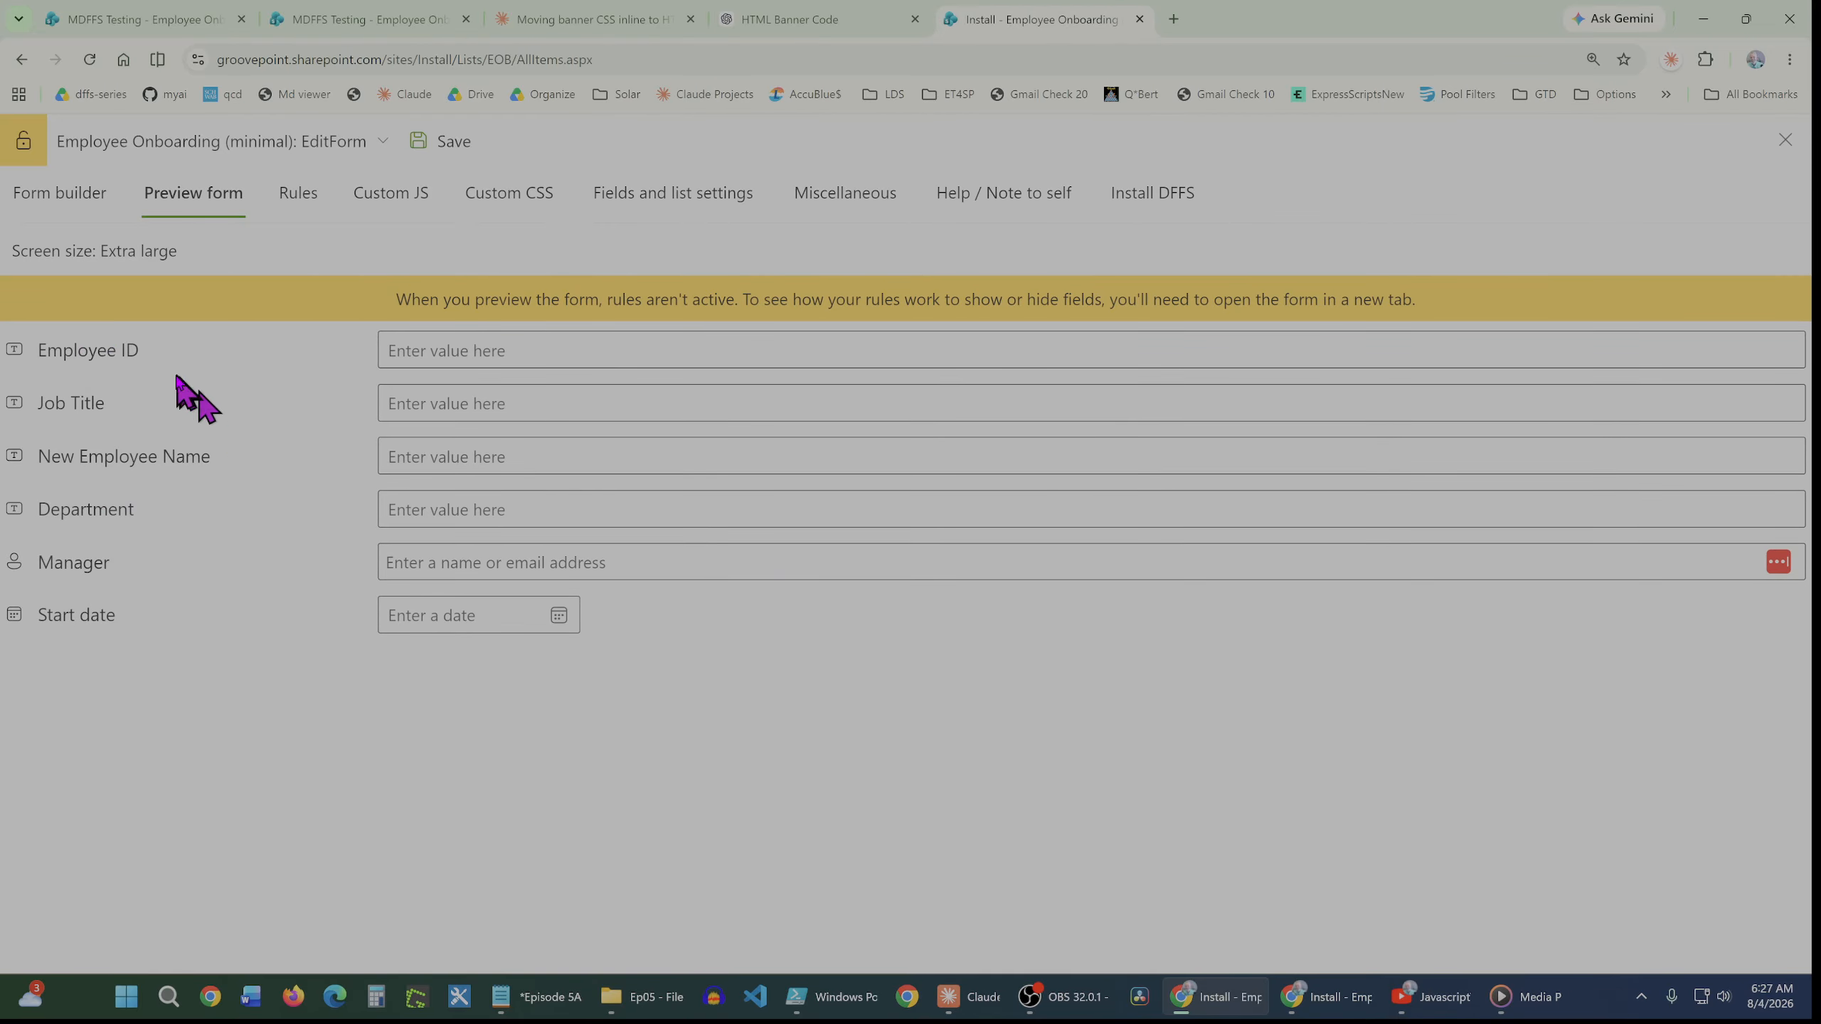
pyautogui.click(83, 205)
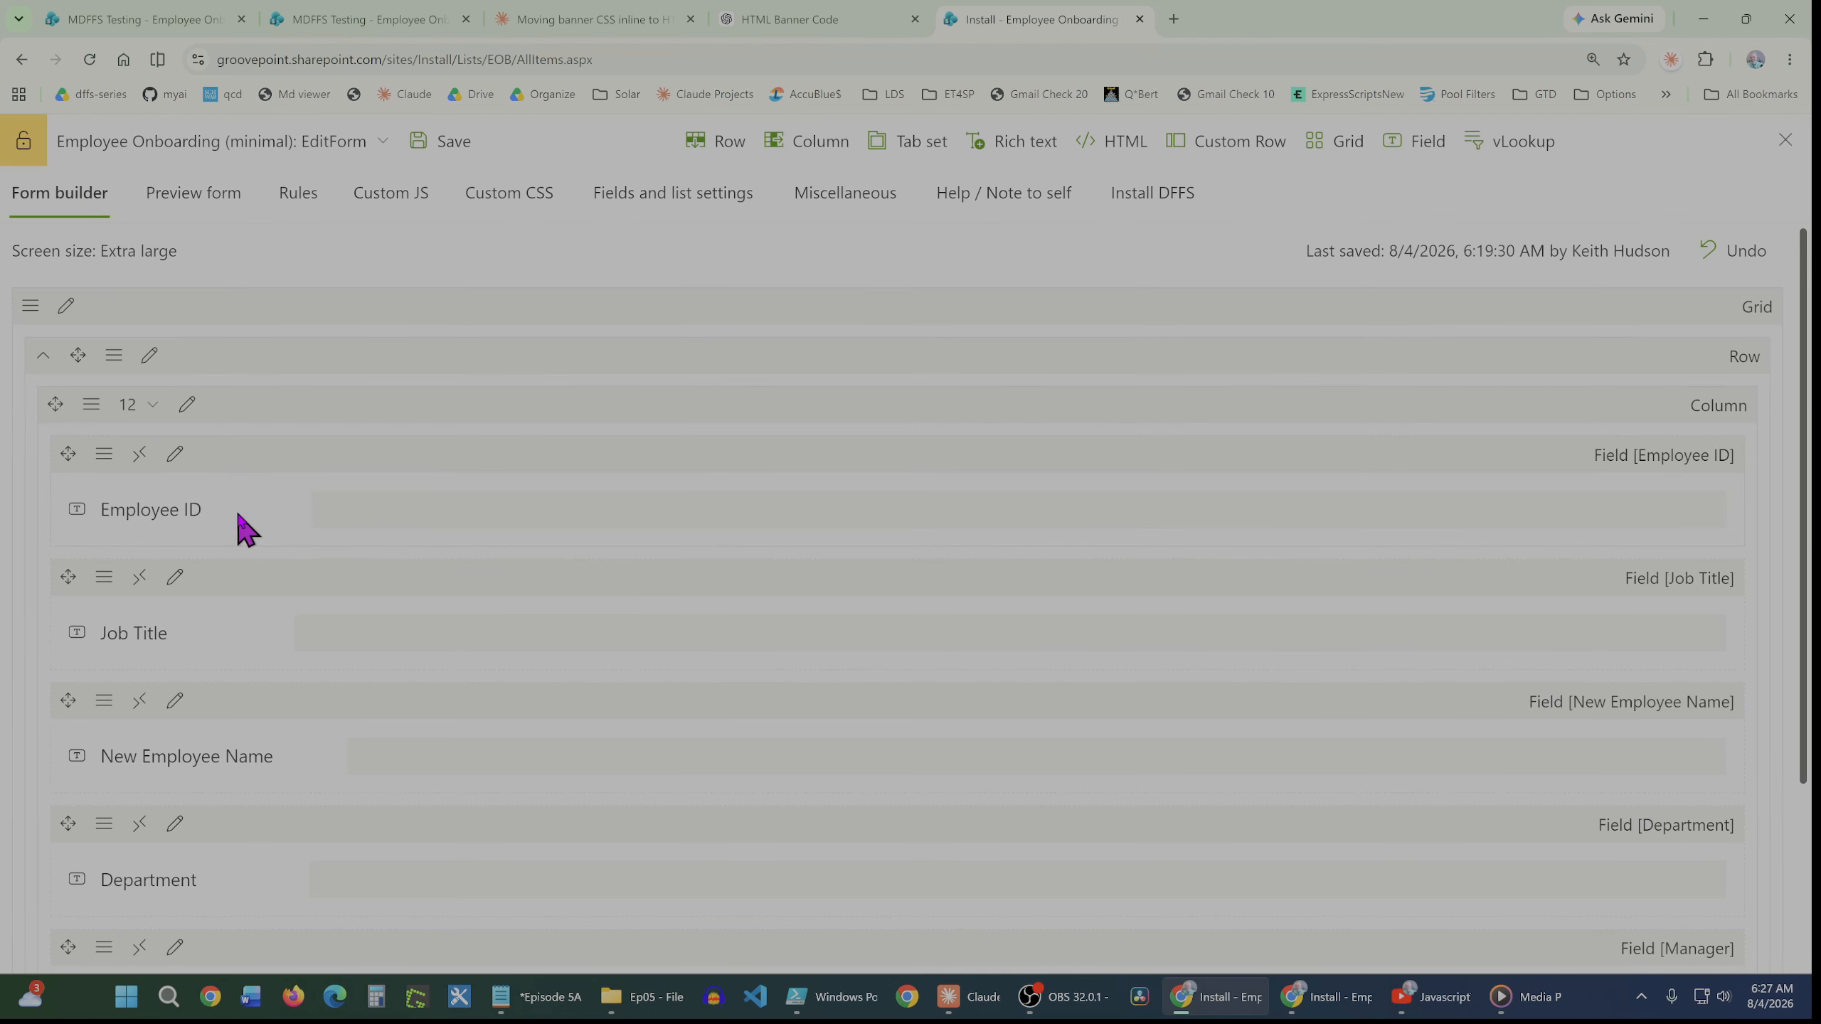
# Set the column width to 6, preview the form, and return to the form builder
pyautogui.click(154, 405)
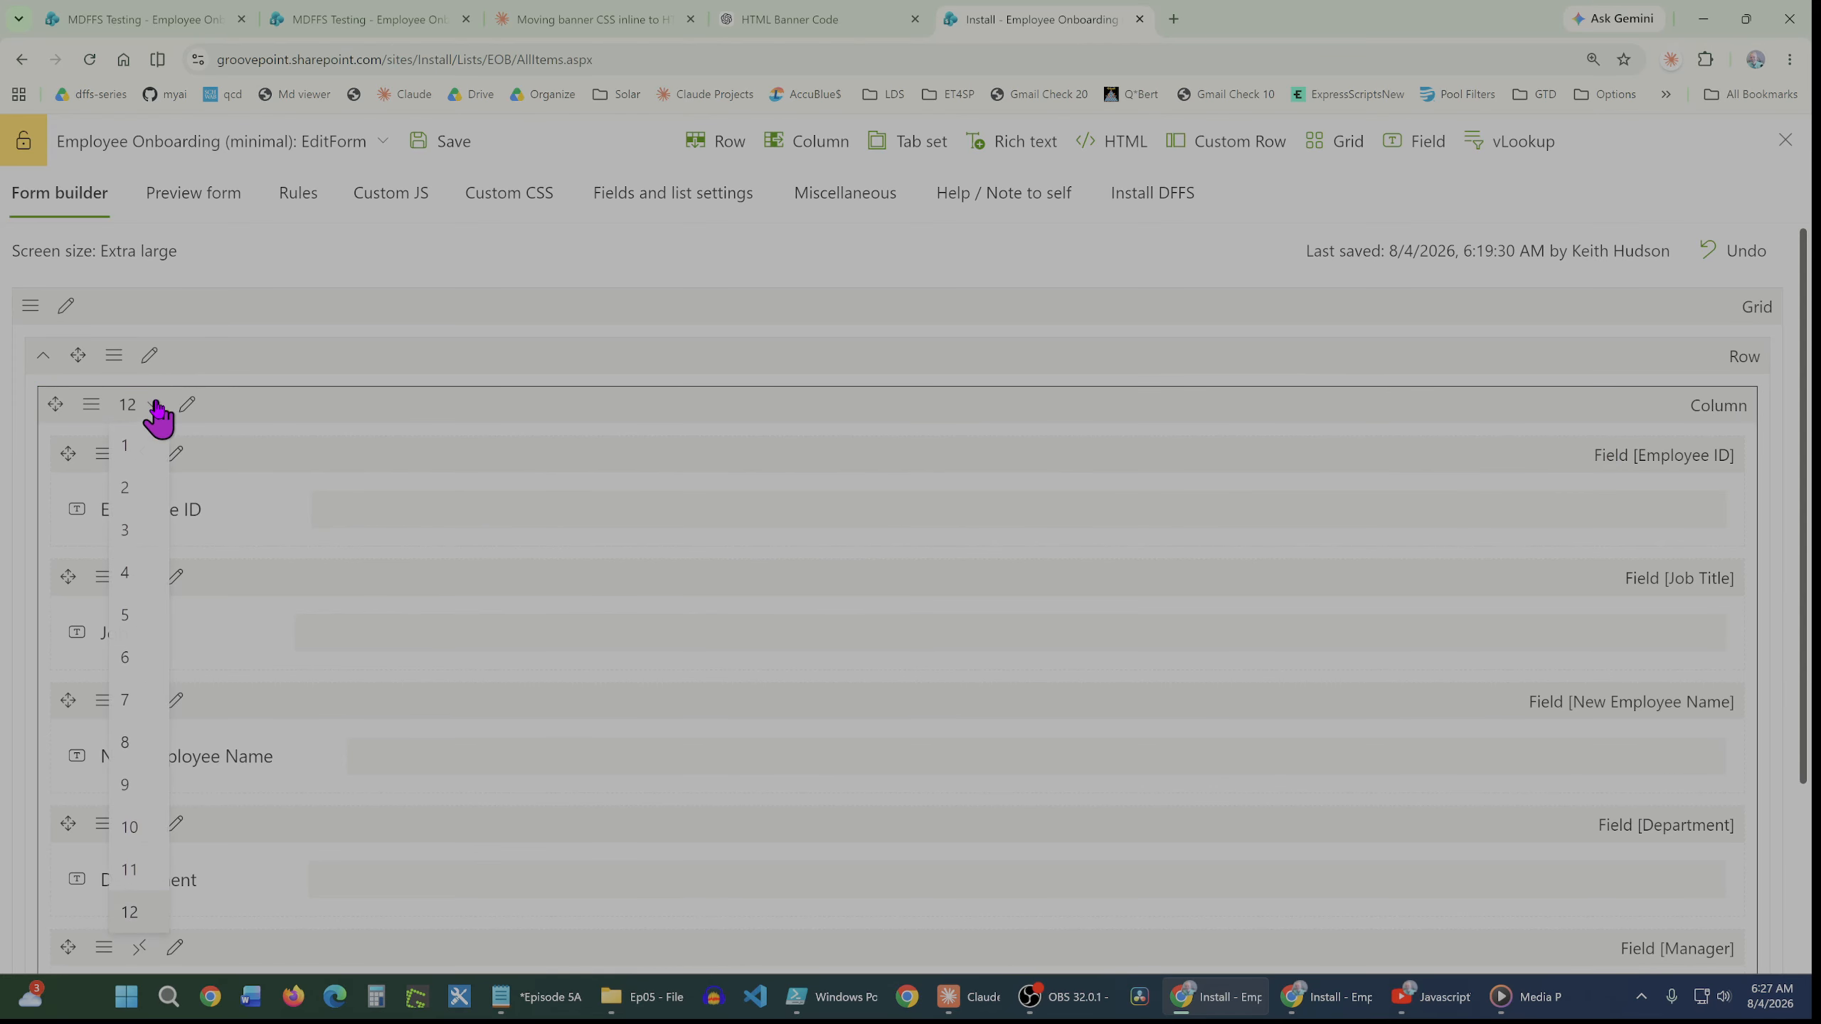
pyautogui.click(129, 658)
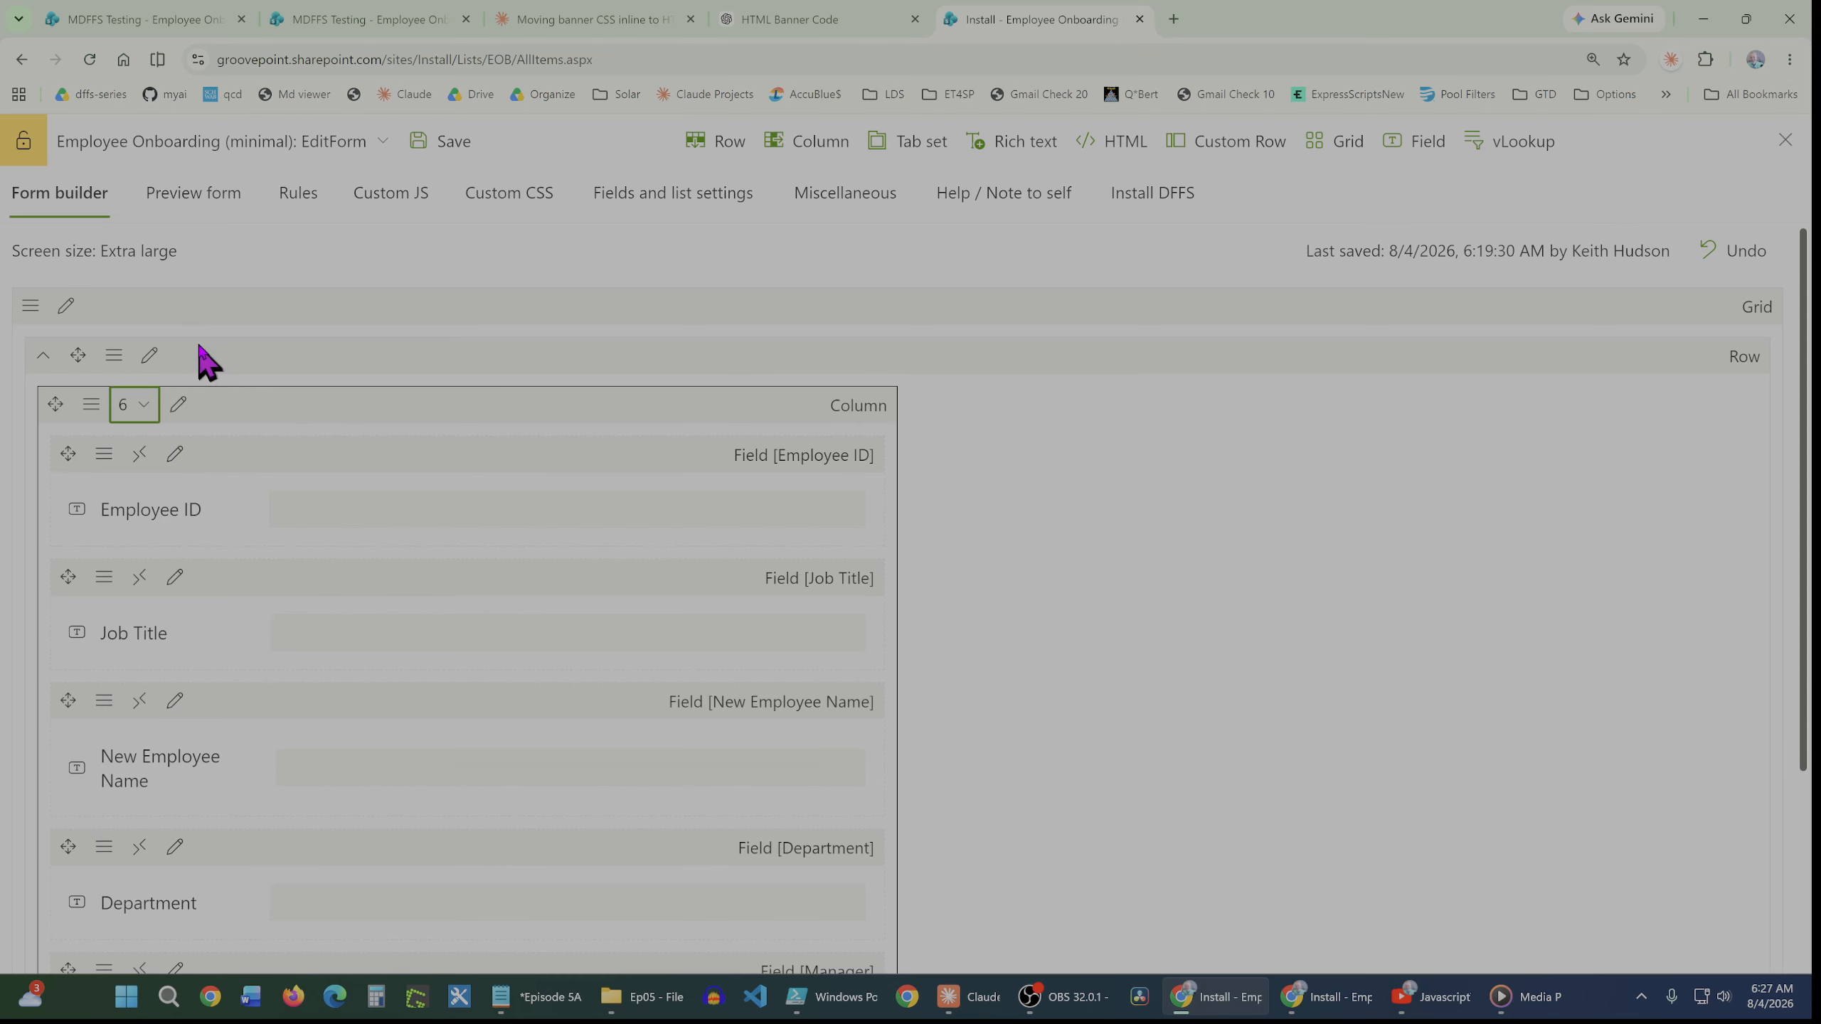
pyautogui.click(192, 195)
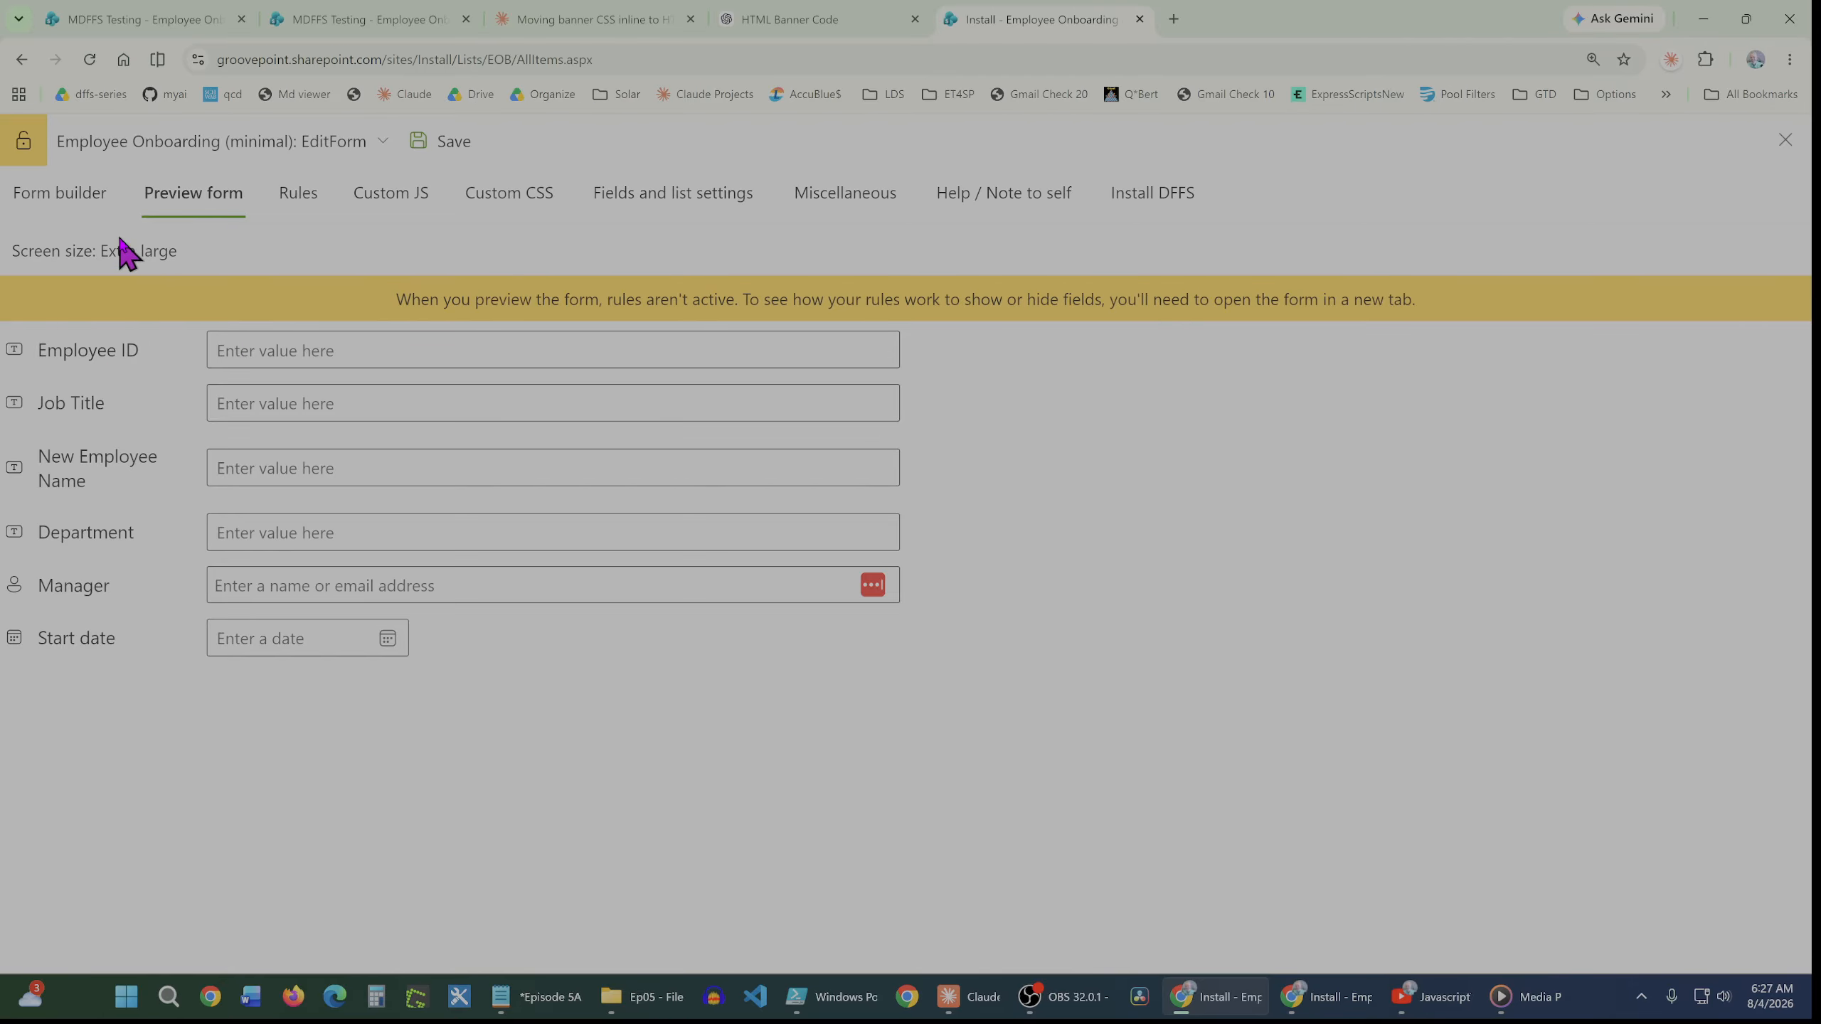
pyautogui.click(83, 209)
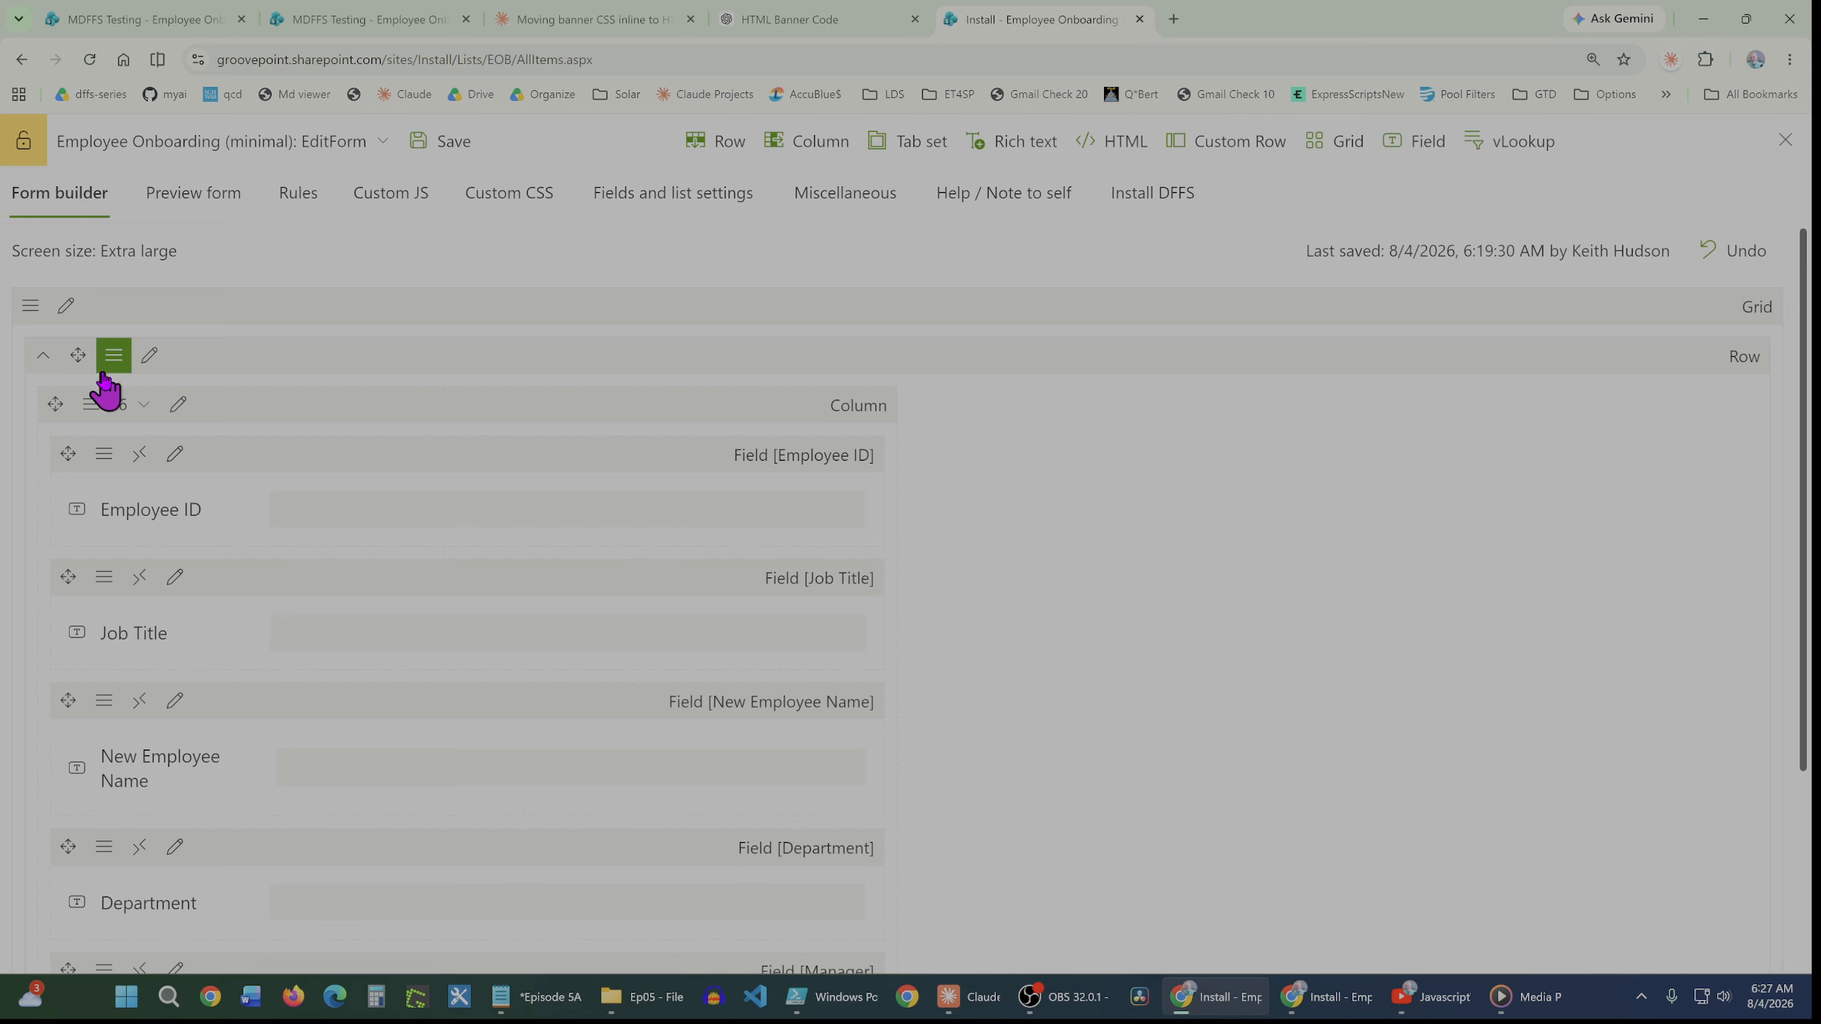
# Insert an HTML section above the Employee ID field and paste the New Employee Onboarding banner code into it
pyautogui.click(104, 455)
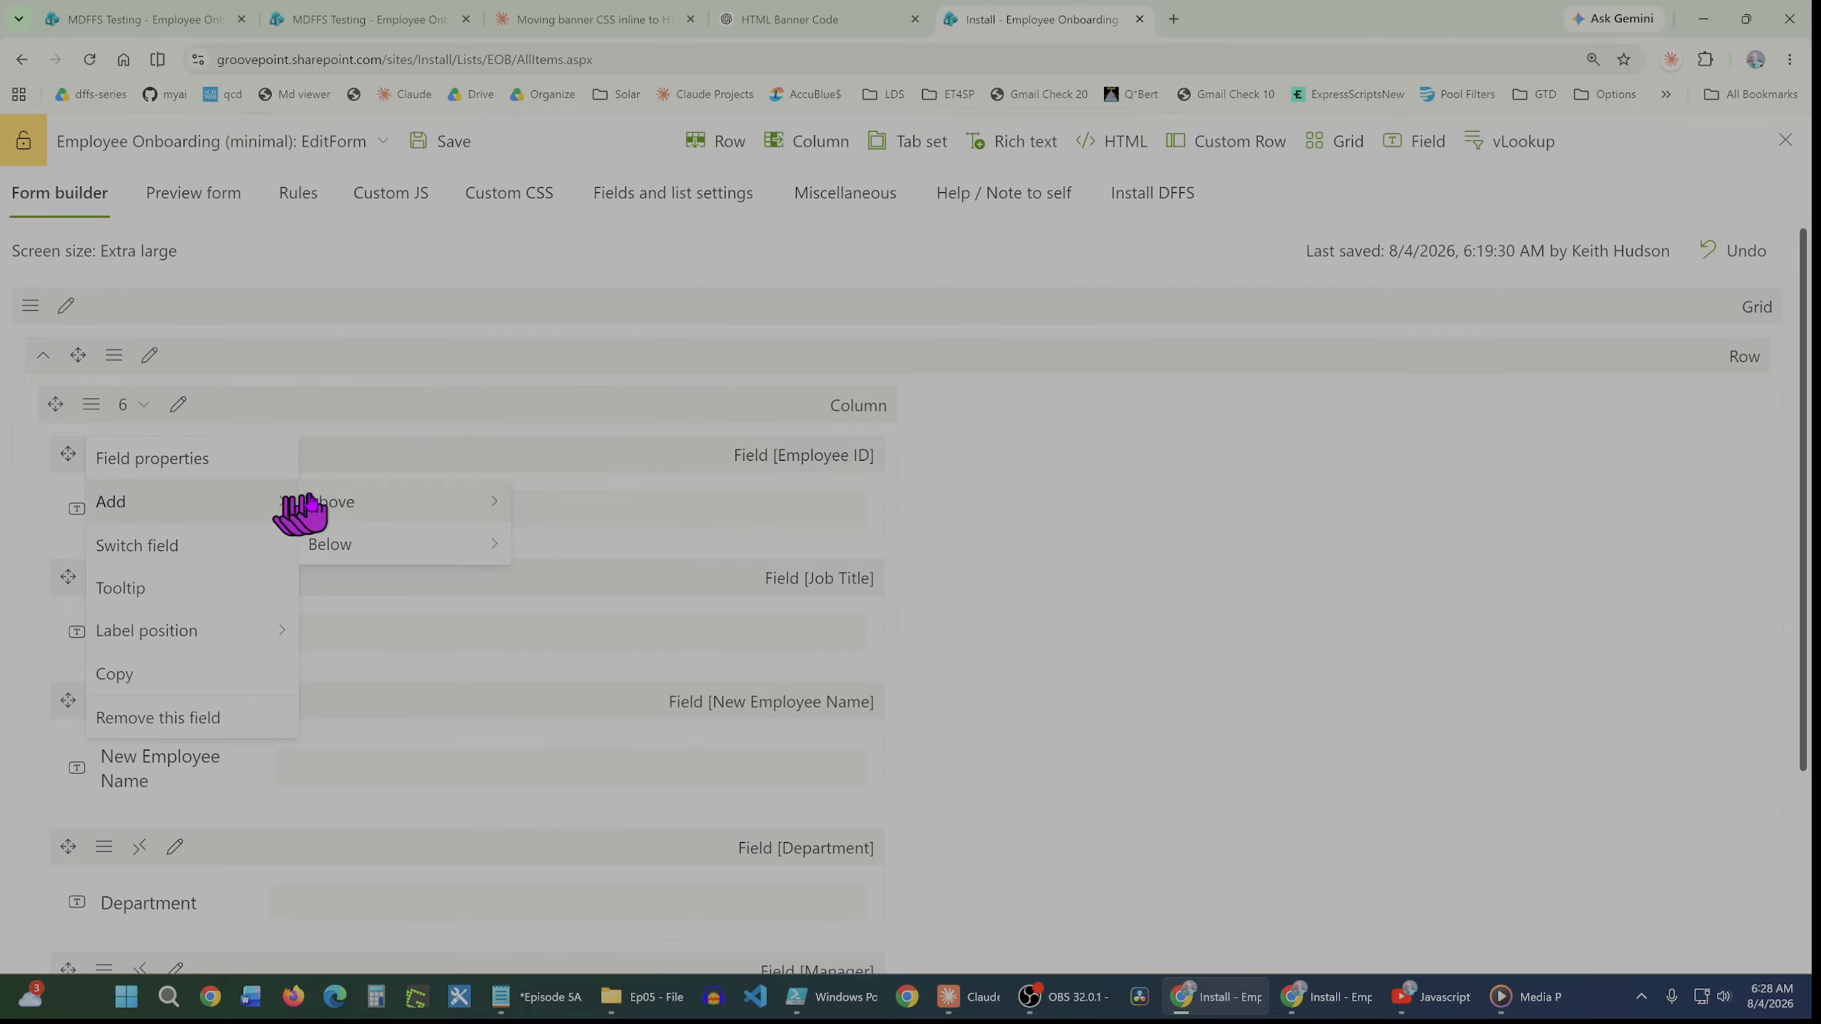
pyautogui.moveTo(351, 508)
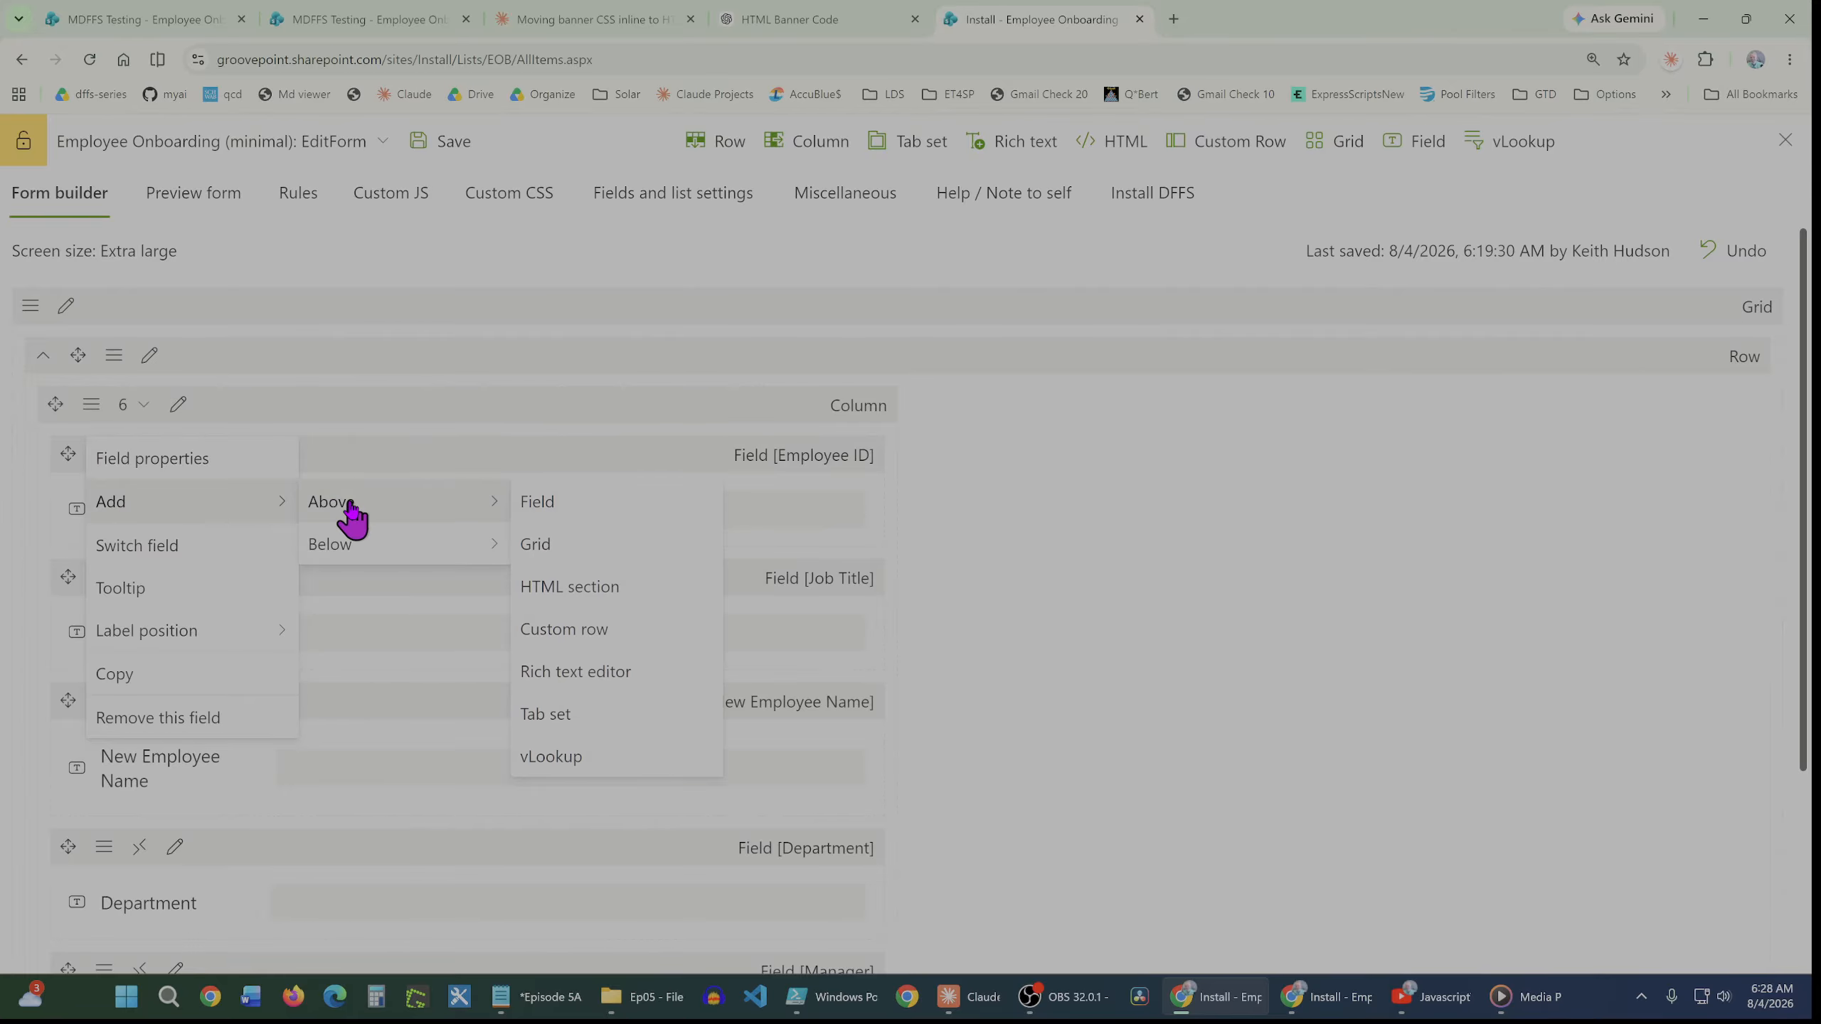
pyautogui.click(560, 590)
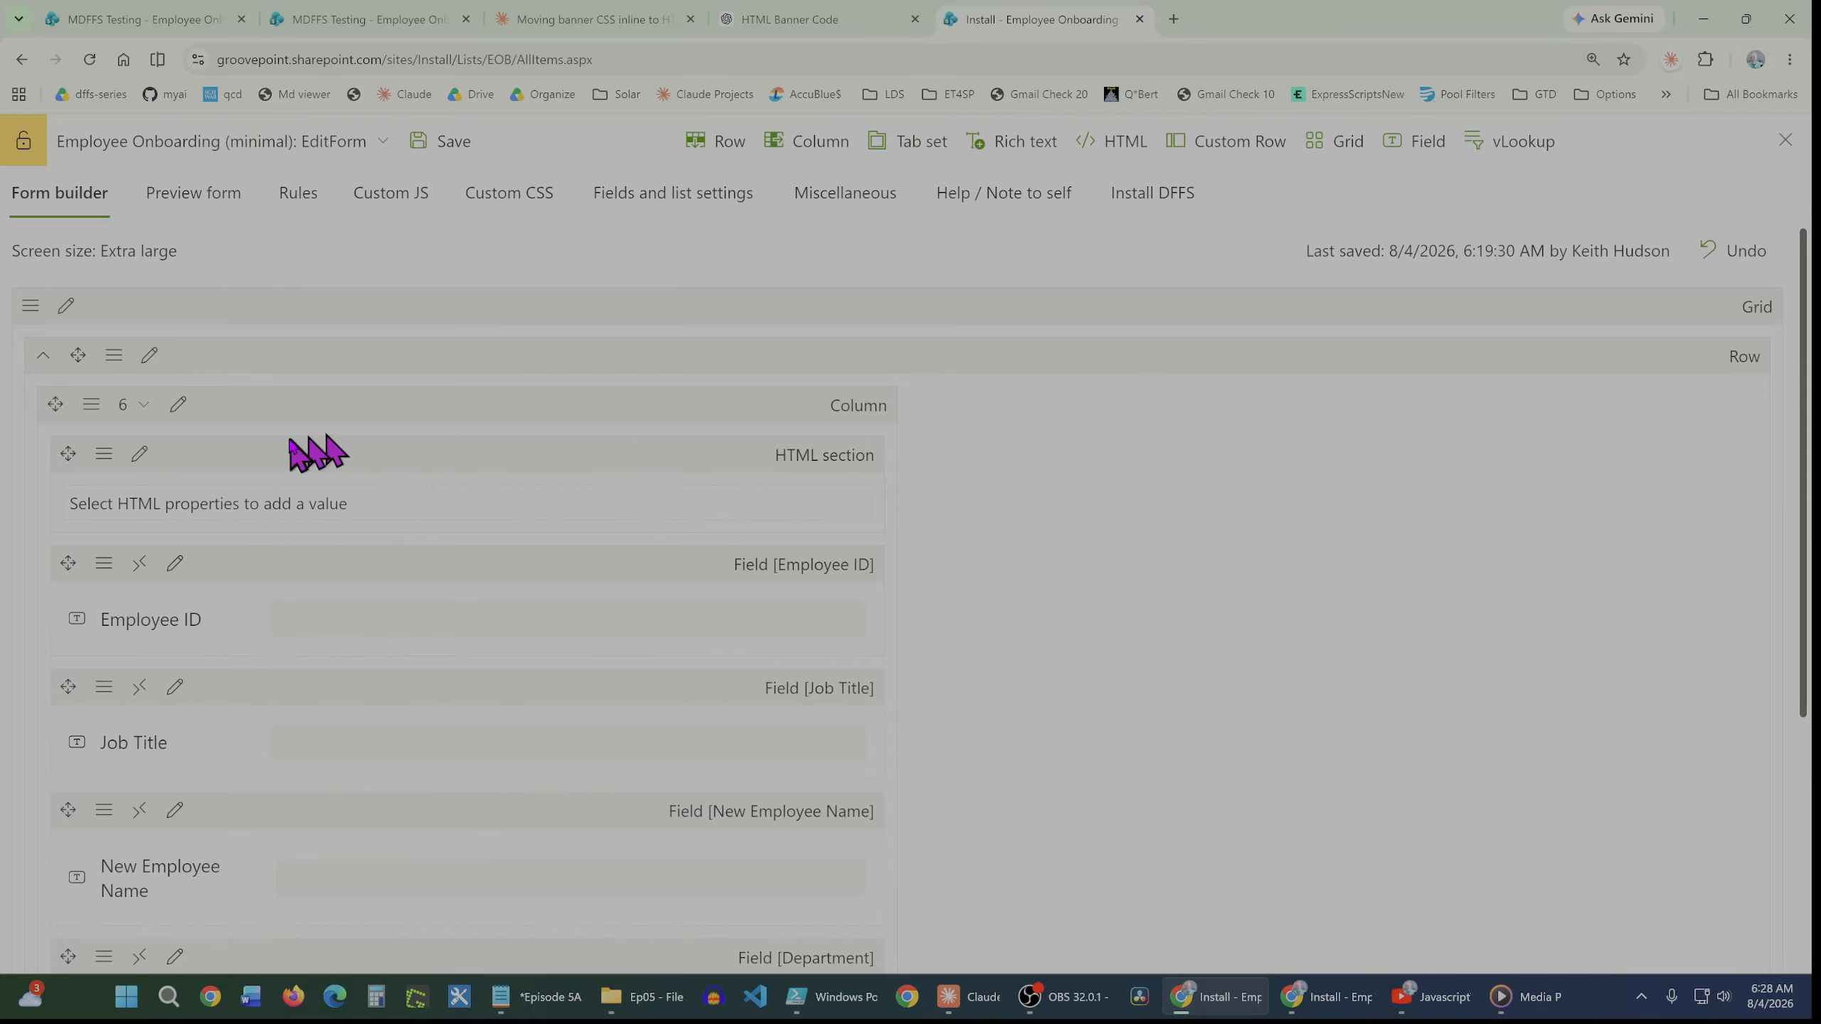
pyautogui.click(139, 454)
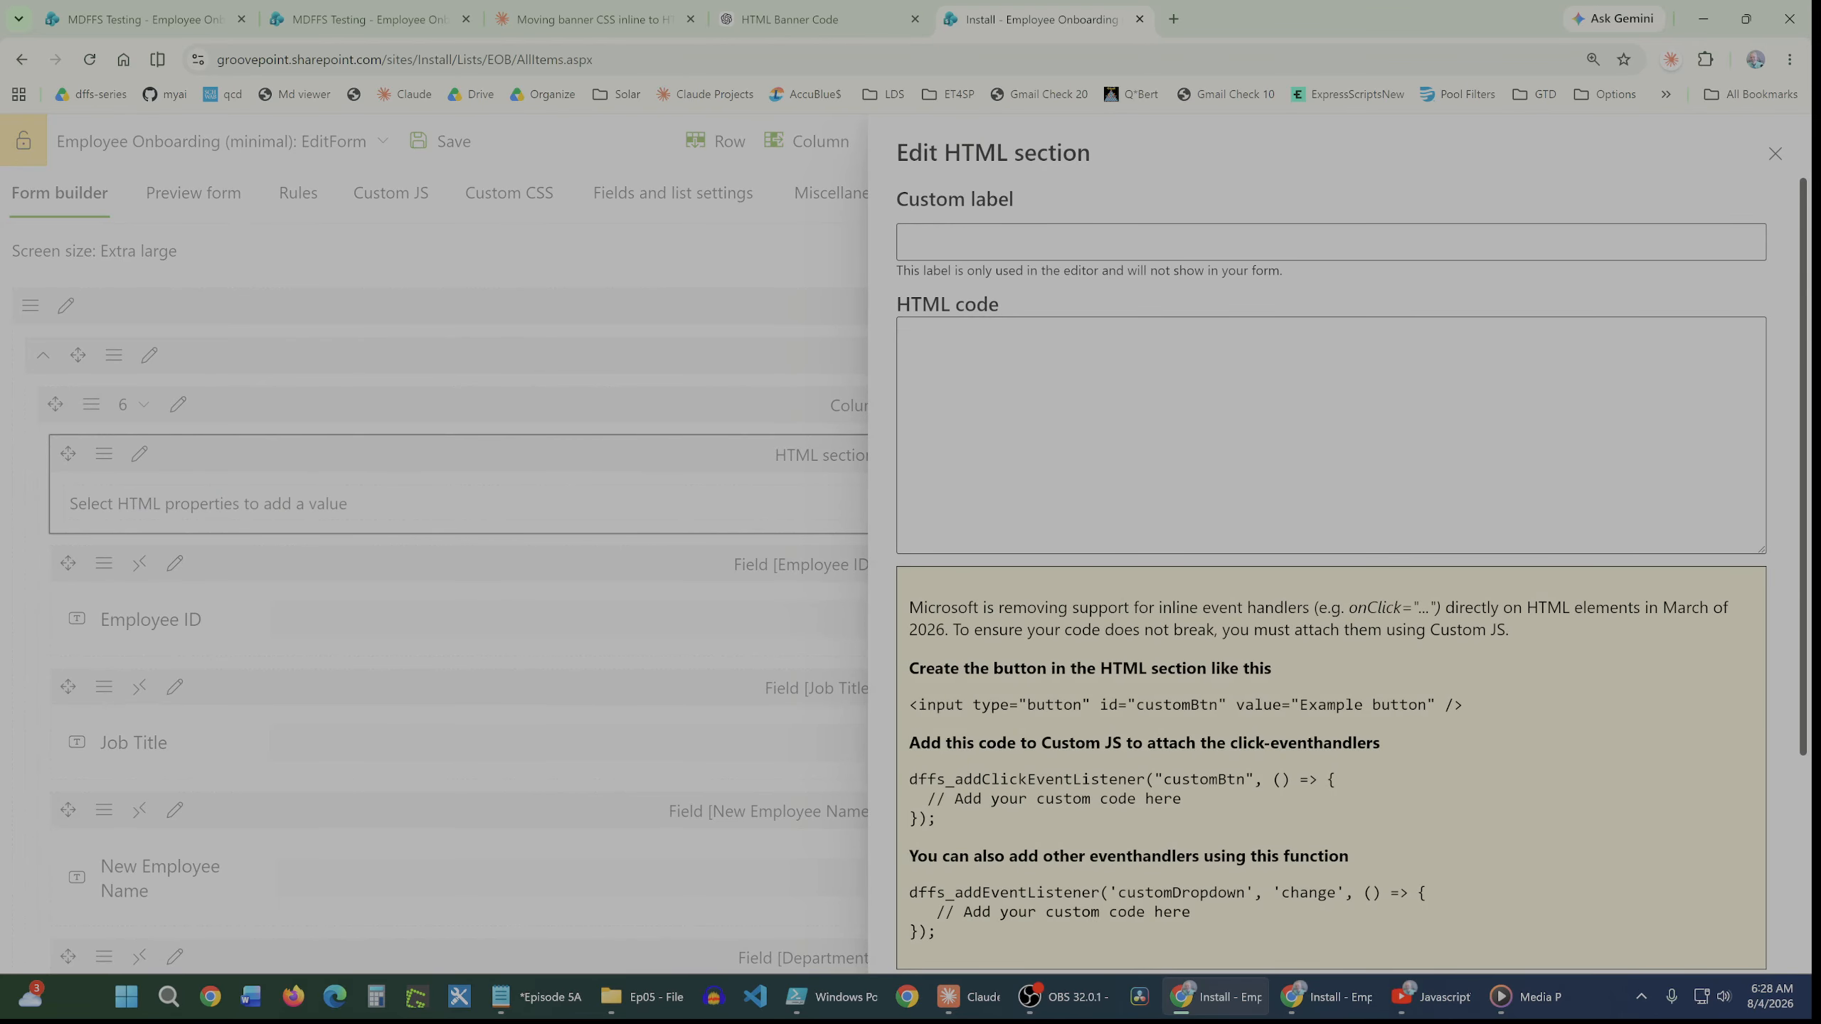
pyautogui.click(964, 345)
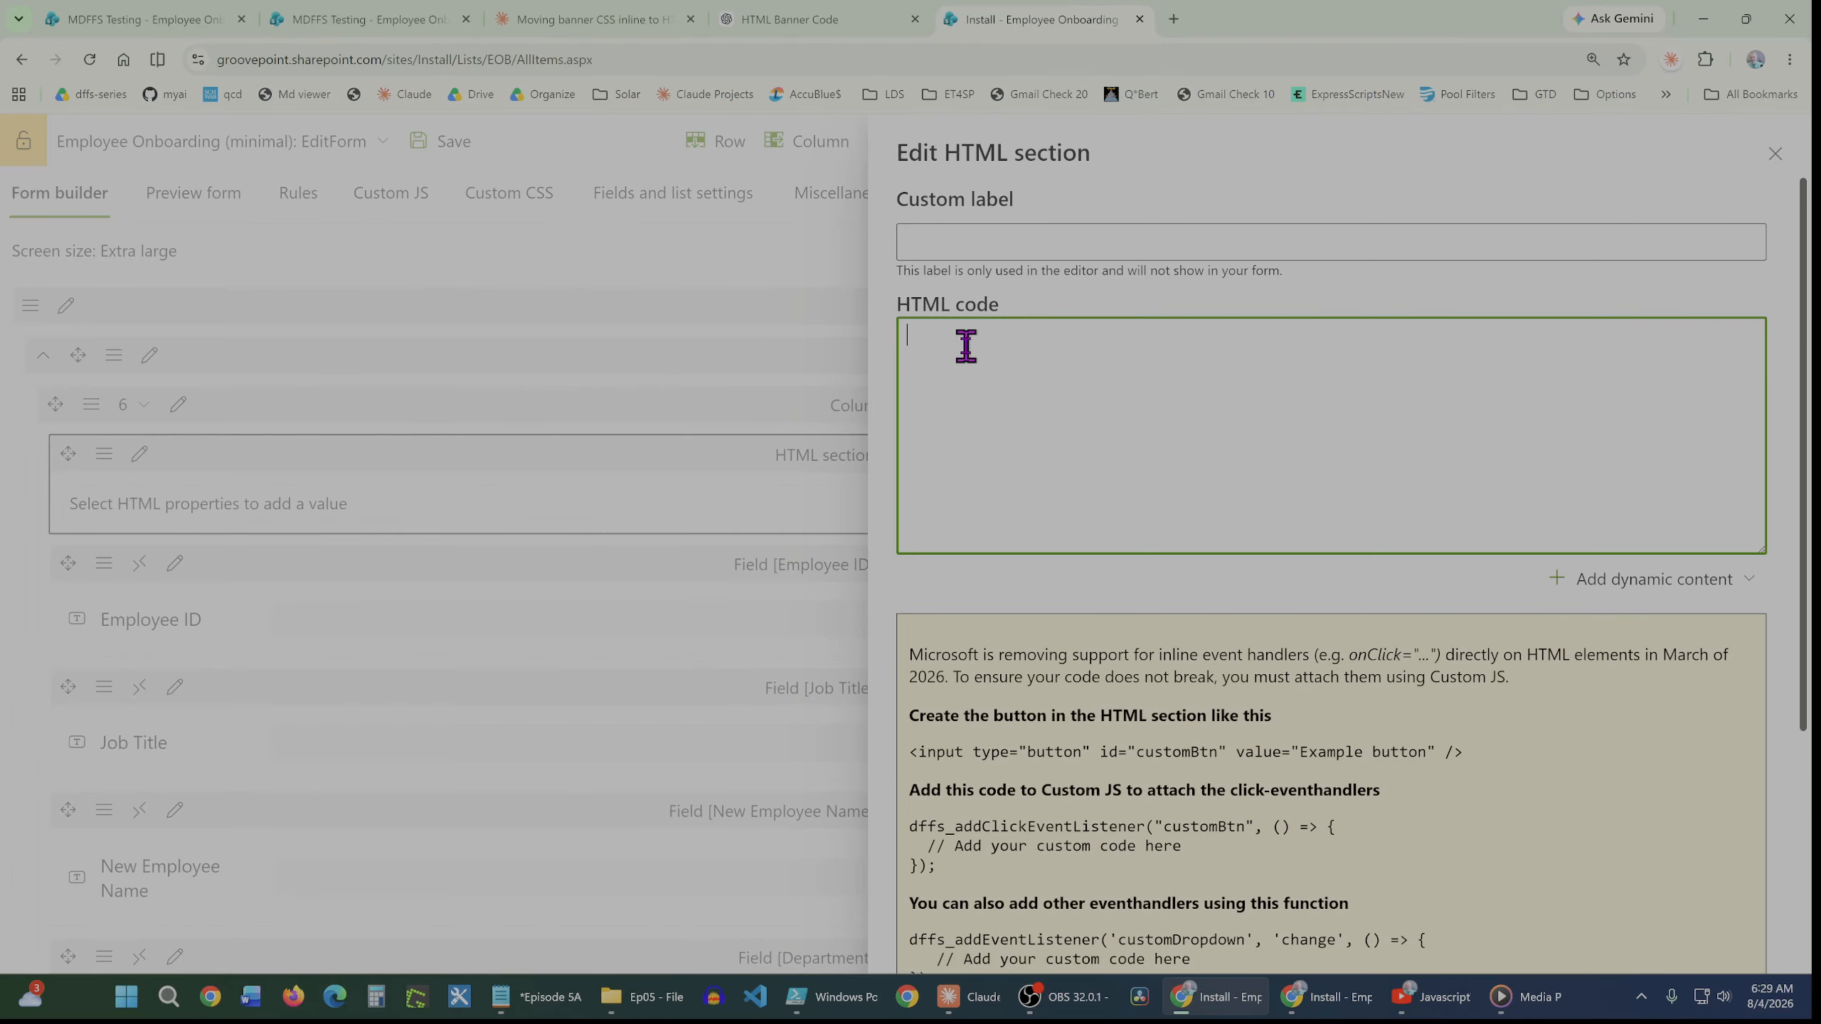
pyautogui.write('<div style="   background-color: #185FA5;   color: #F8FAFC;   font-size: 18px;   font-weight: 600;   padding: 14px 20px;   margin-bottom: 16px;   border-radius: 6px; ">   New Employee Onboarding </div>')
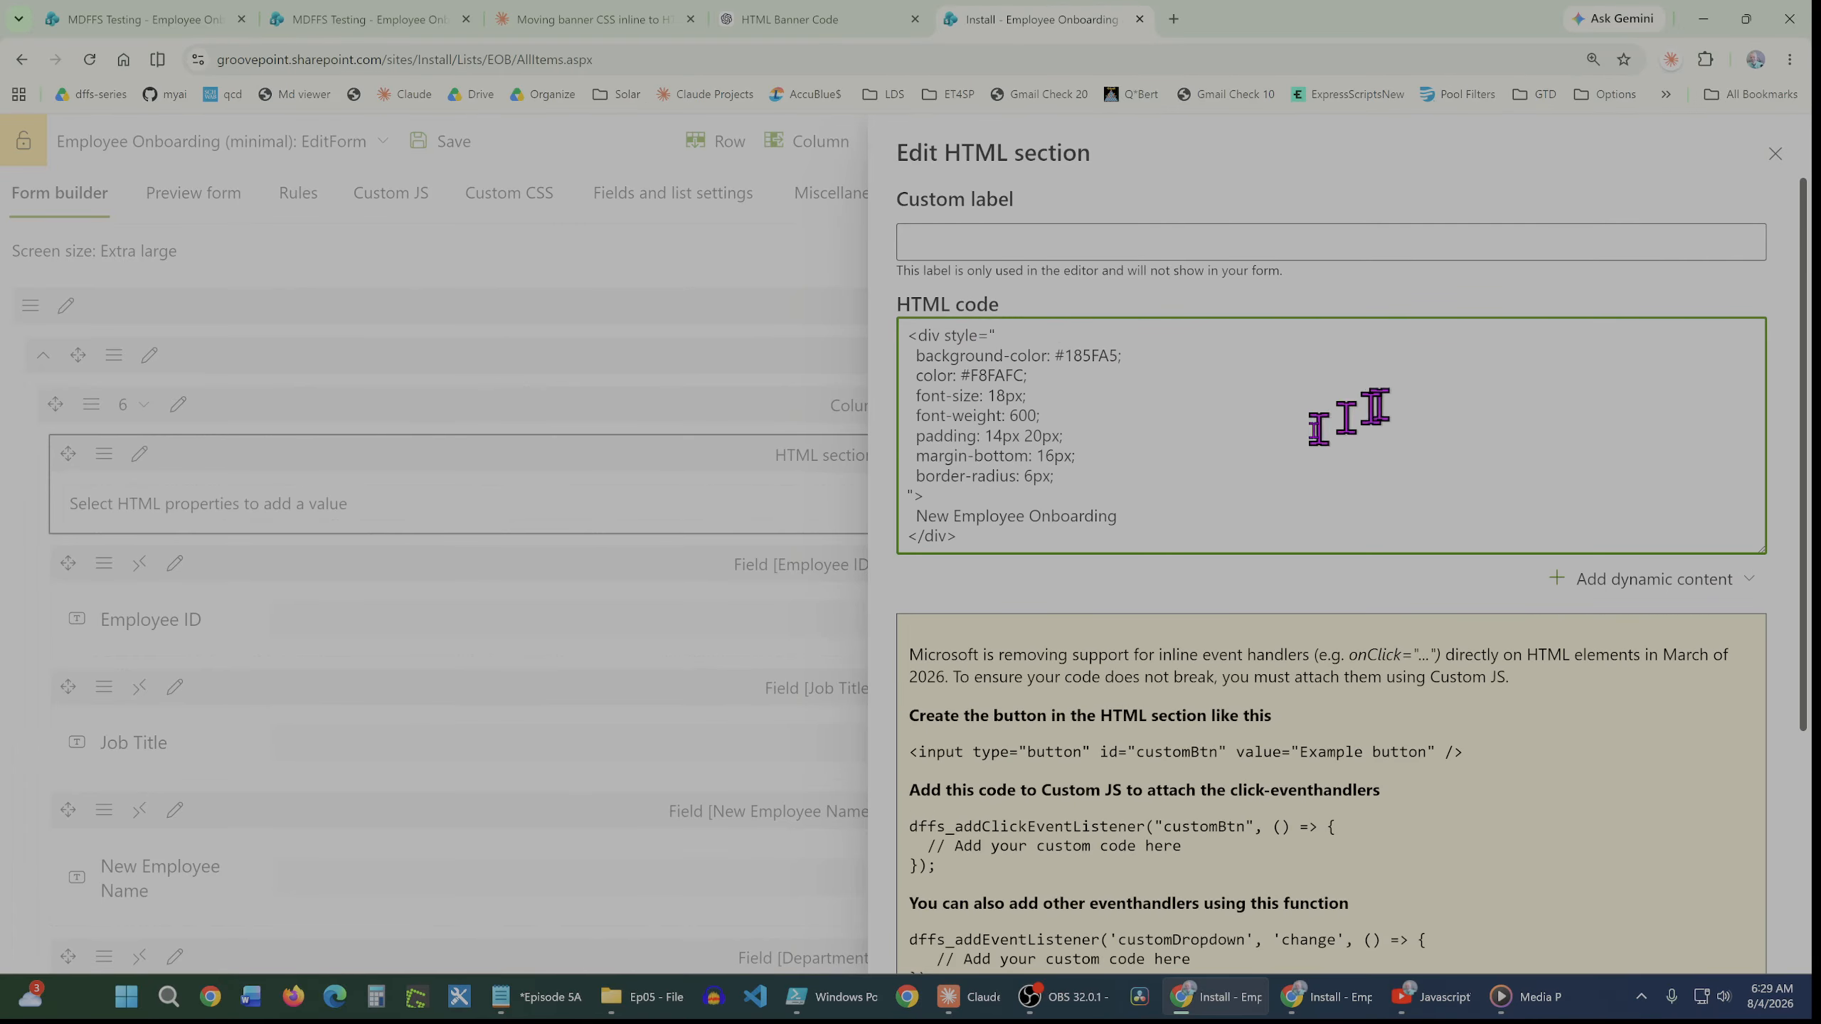
pyautogui.click(1776, 155)
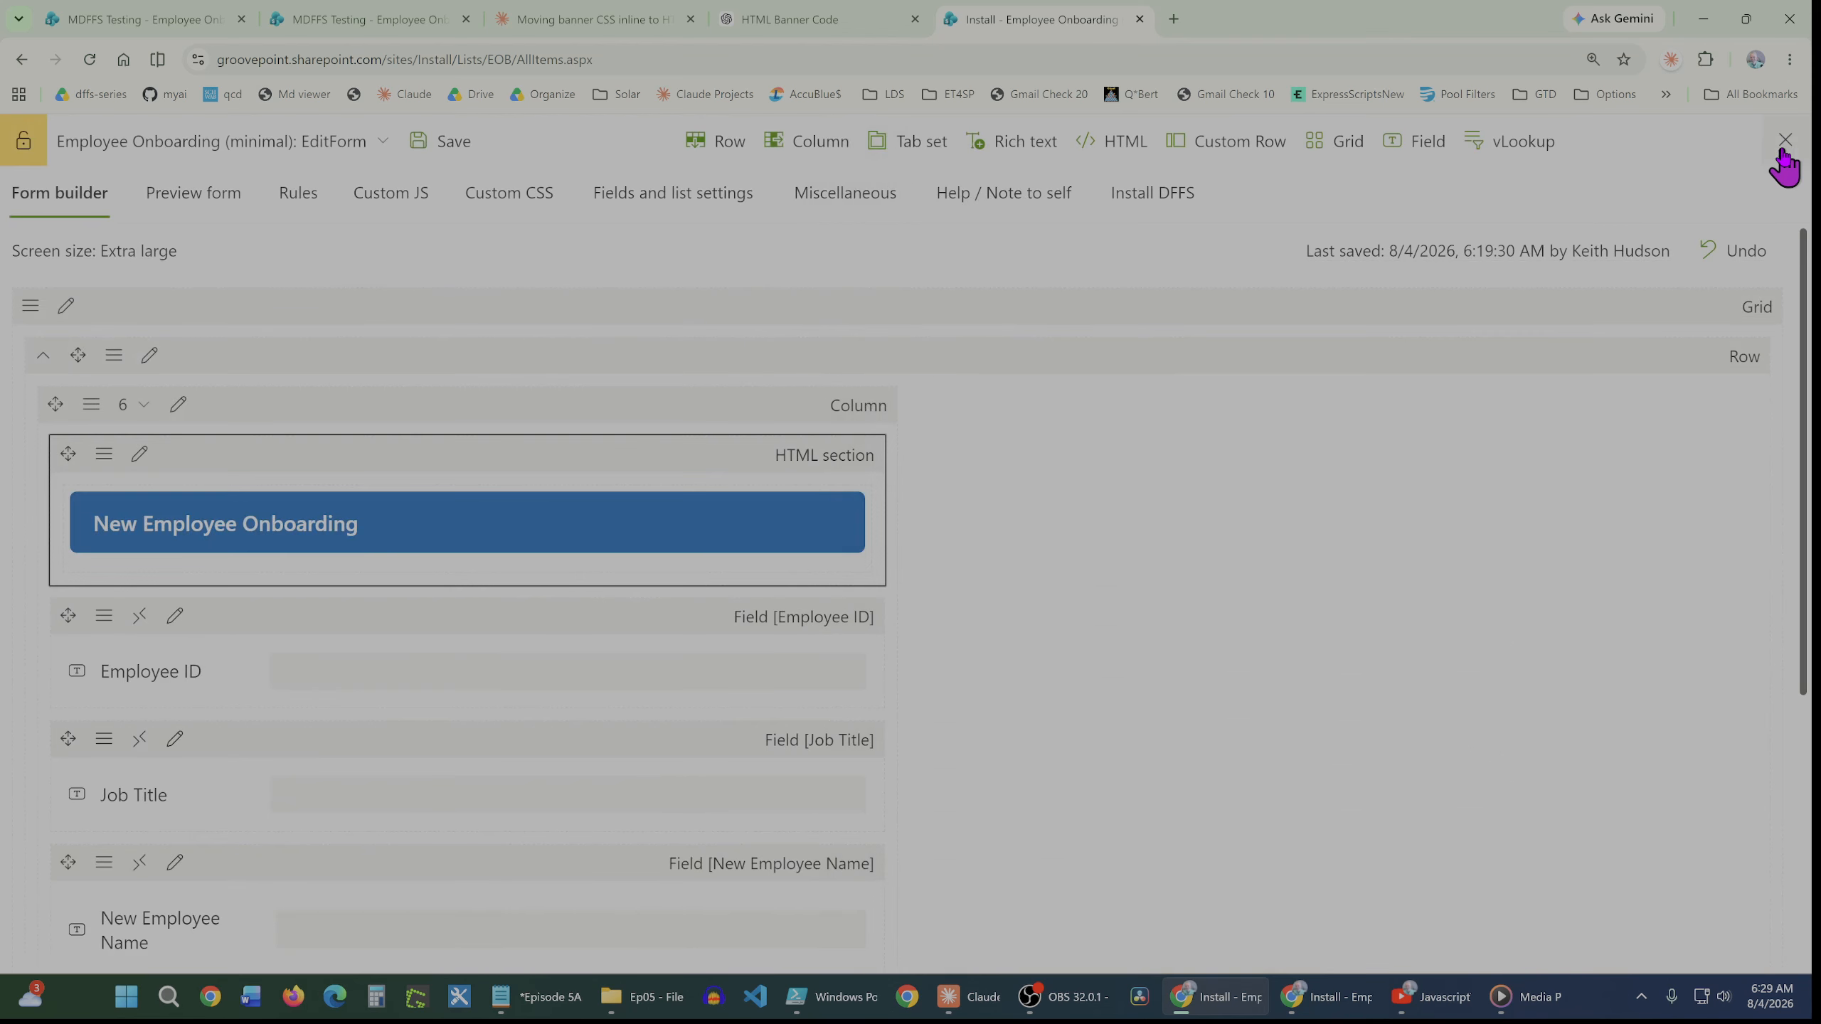
# Preview the form with the banner and review the banner HTML prompt in the ChatGPT tab
pyautogui.click(242, 209)
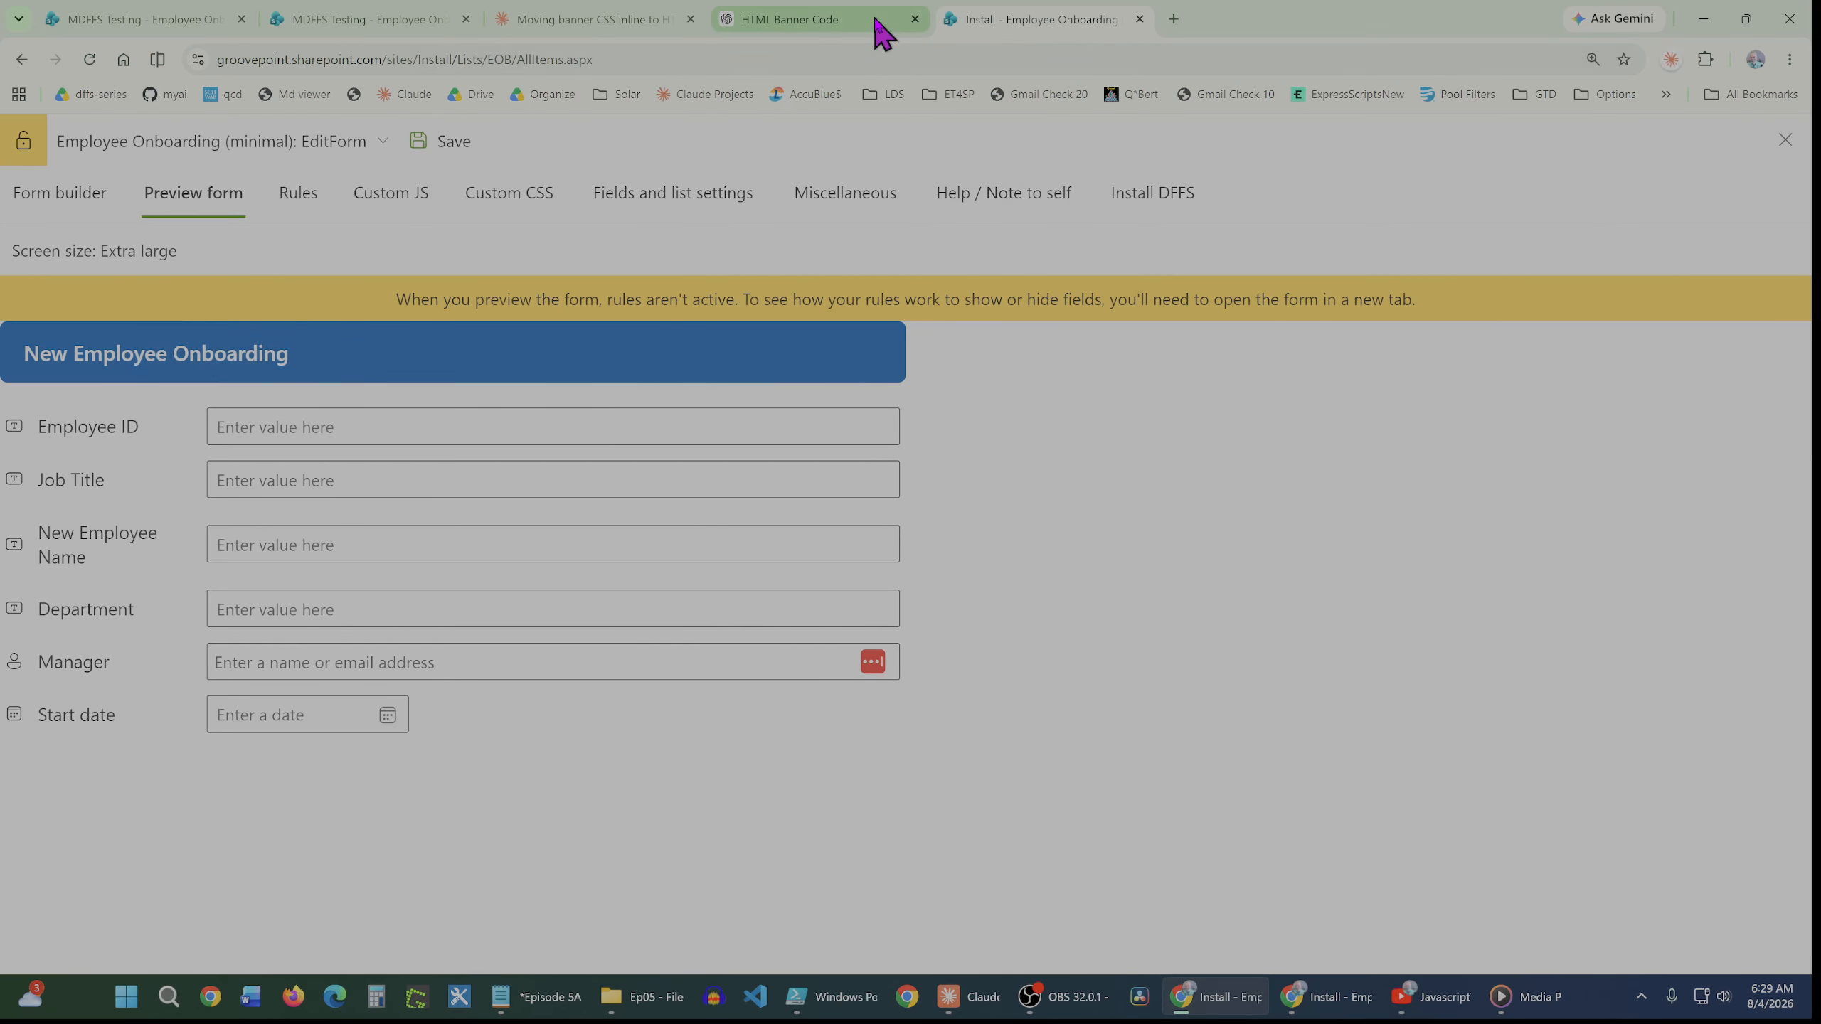
pyautogui.moveTo(883, 33)
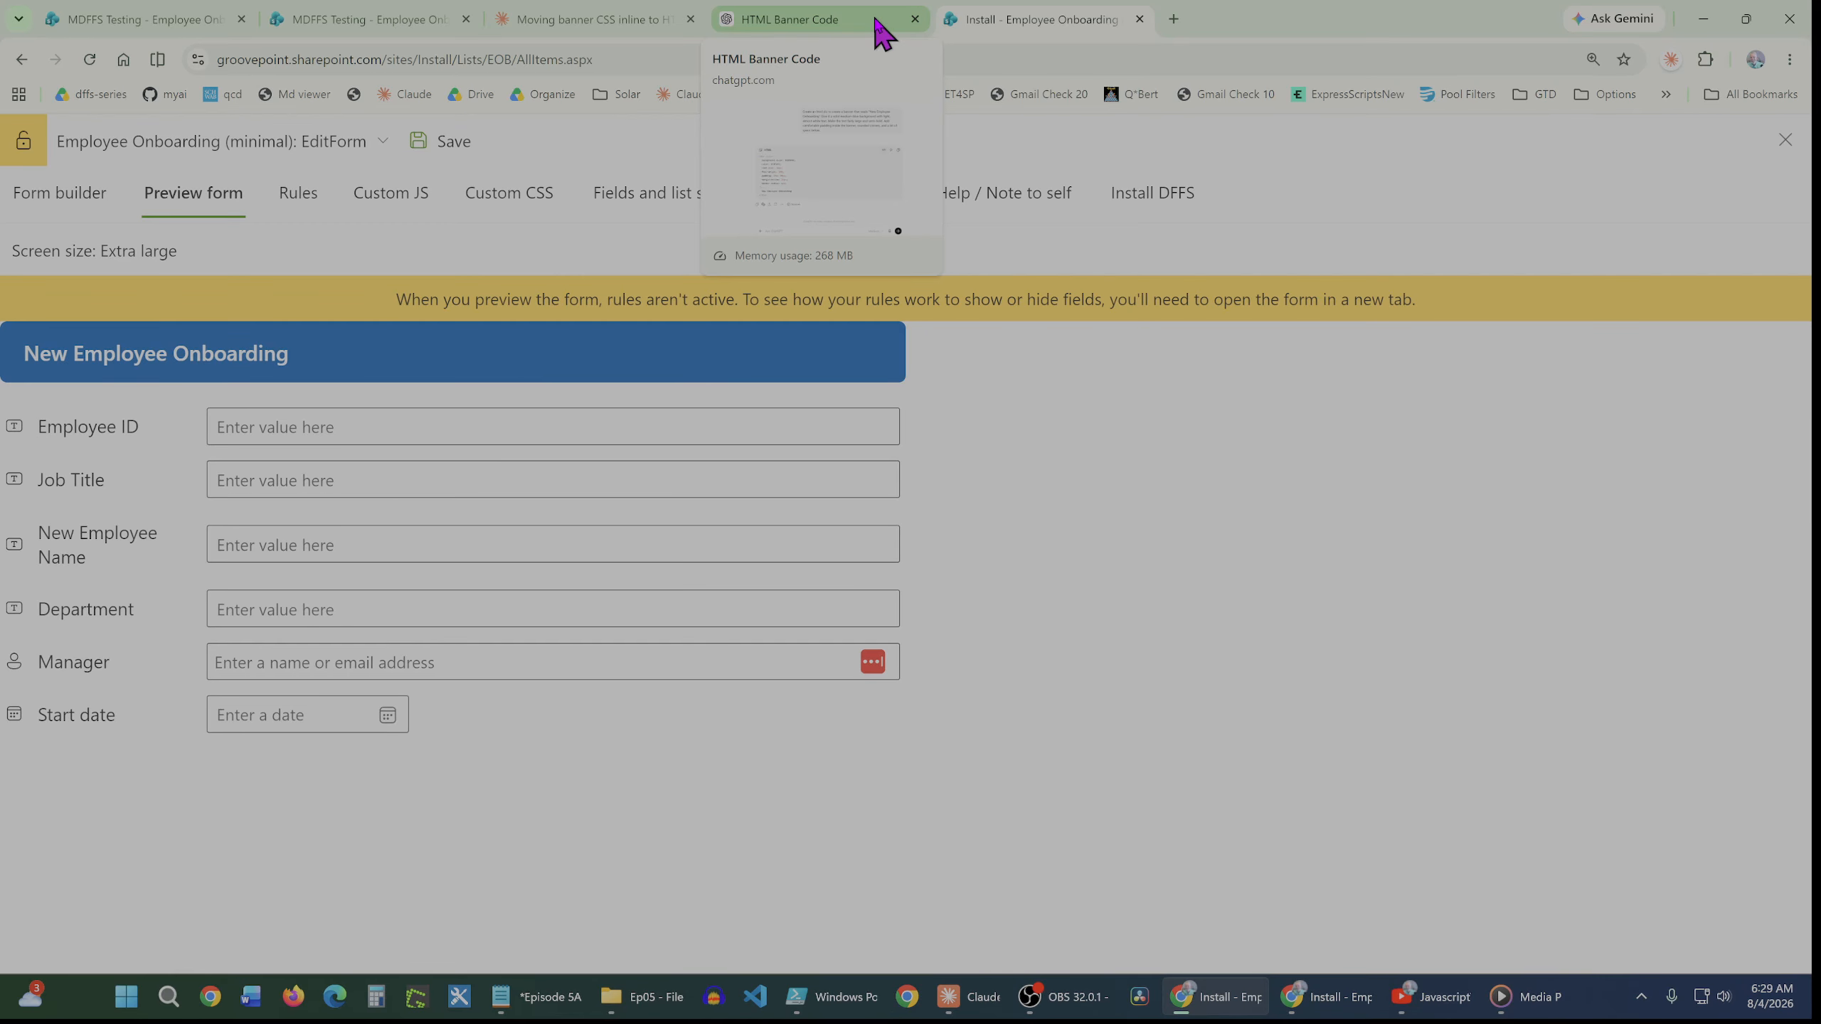
pyautogui.click(882, 34)
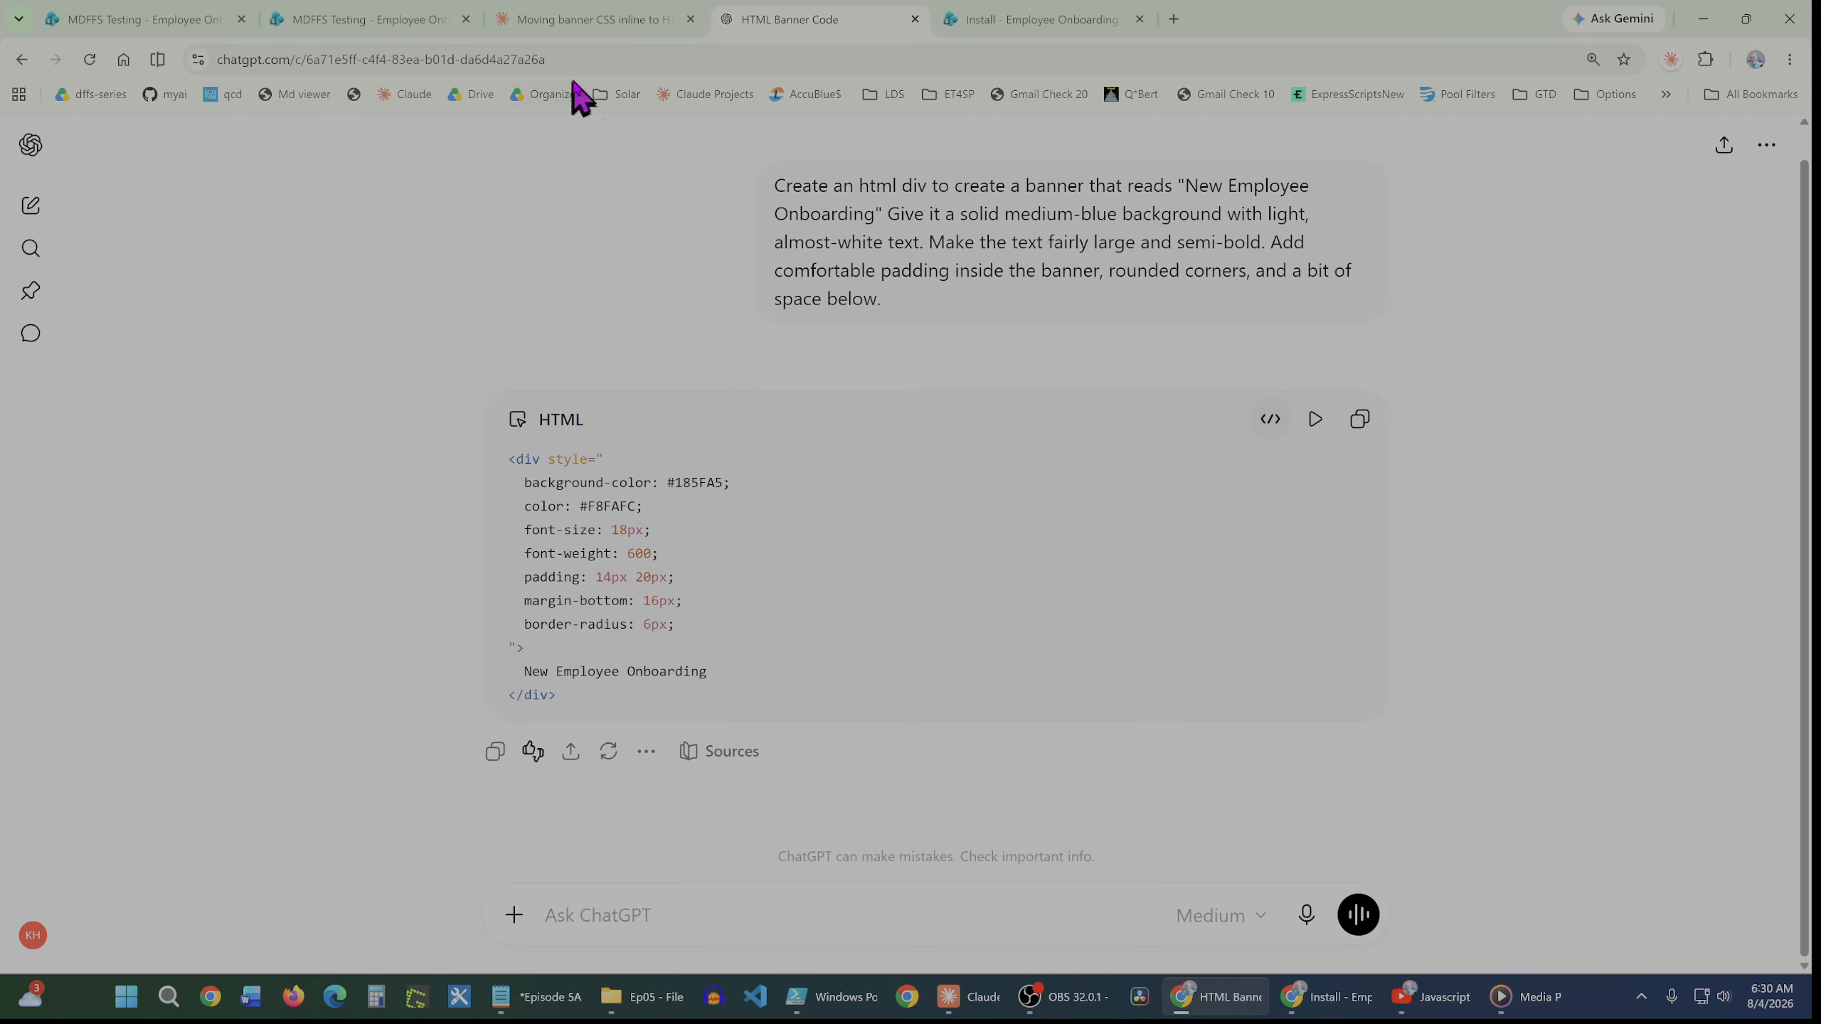
pyautogui.hotkey('ctrl', 'Tab')
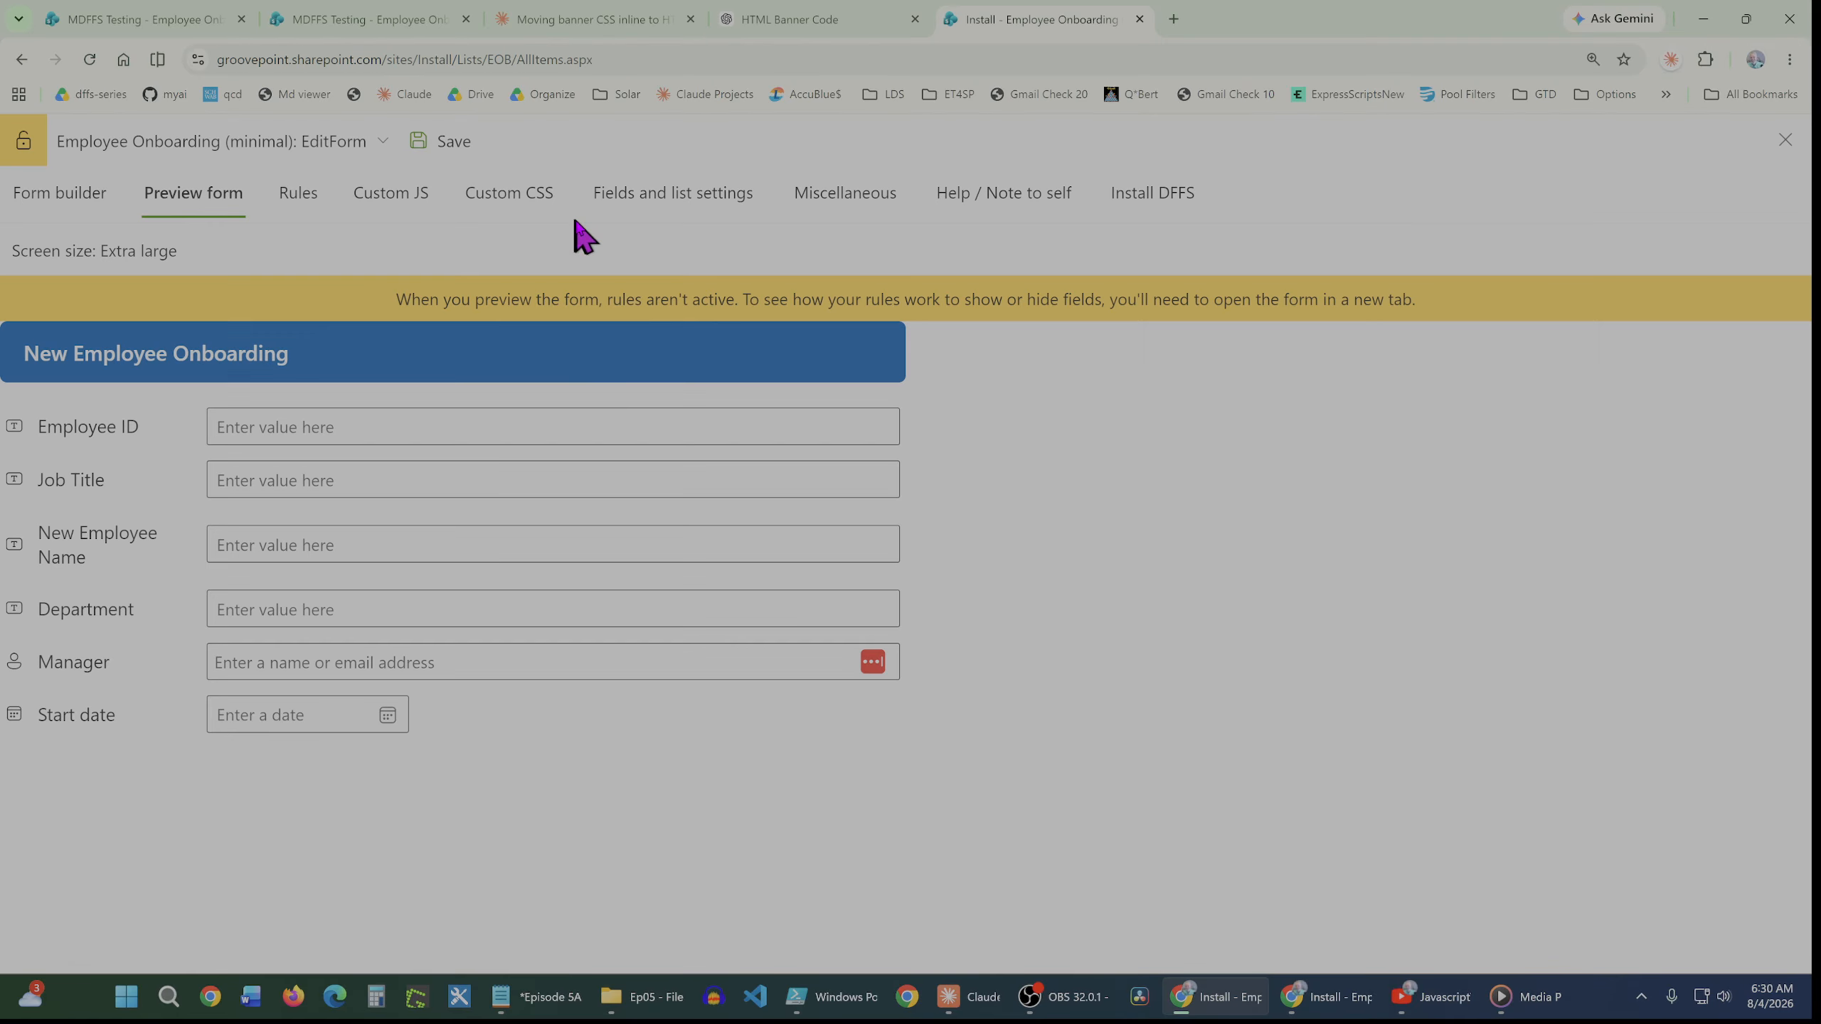
# Turn off the icon to the left of field labels, then save the configuration and exit the builder
pyautogui.click(835, 206)
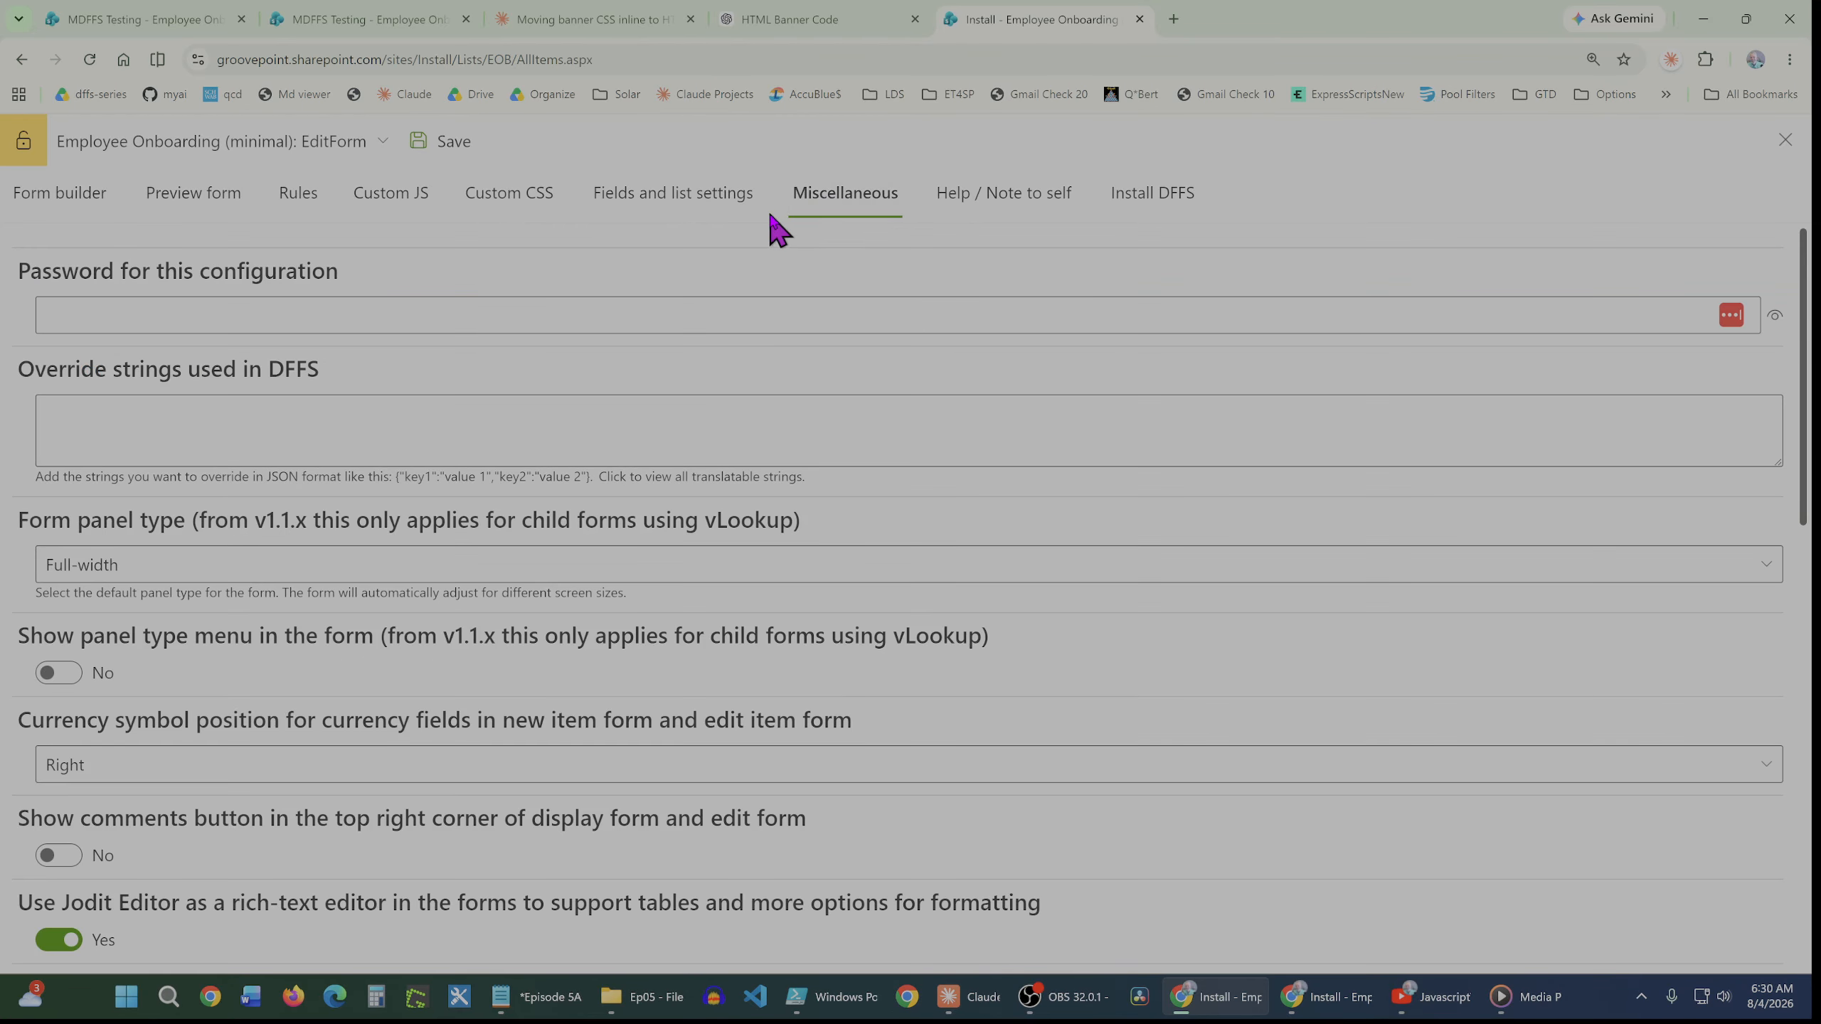
pyautogui.scroll(-6, 447, 570)
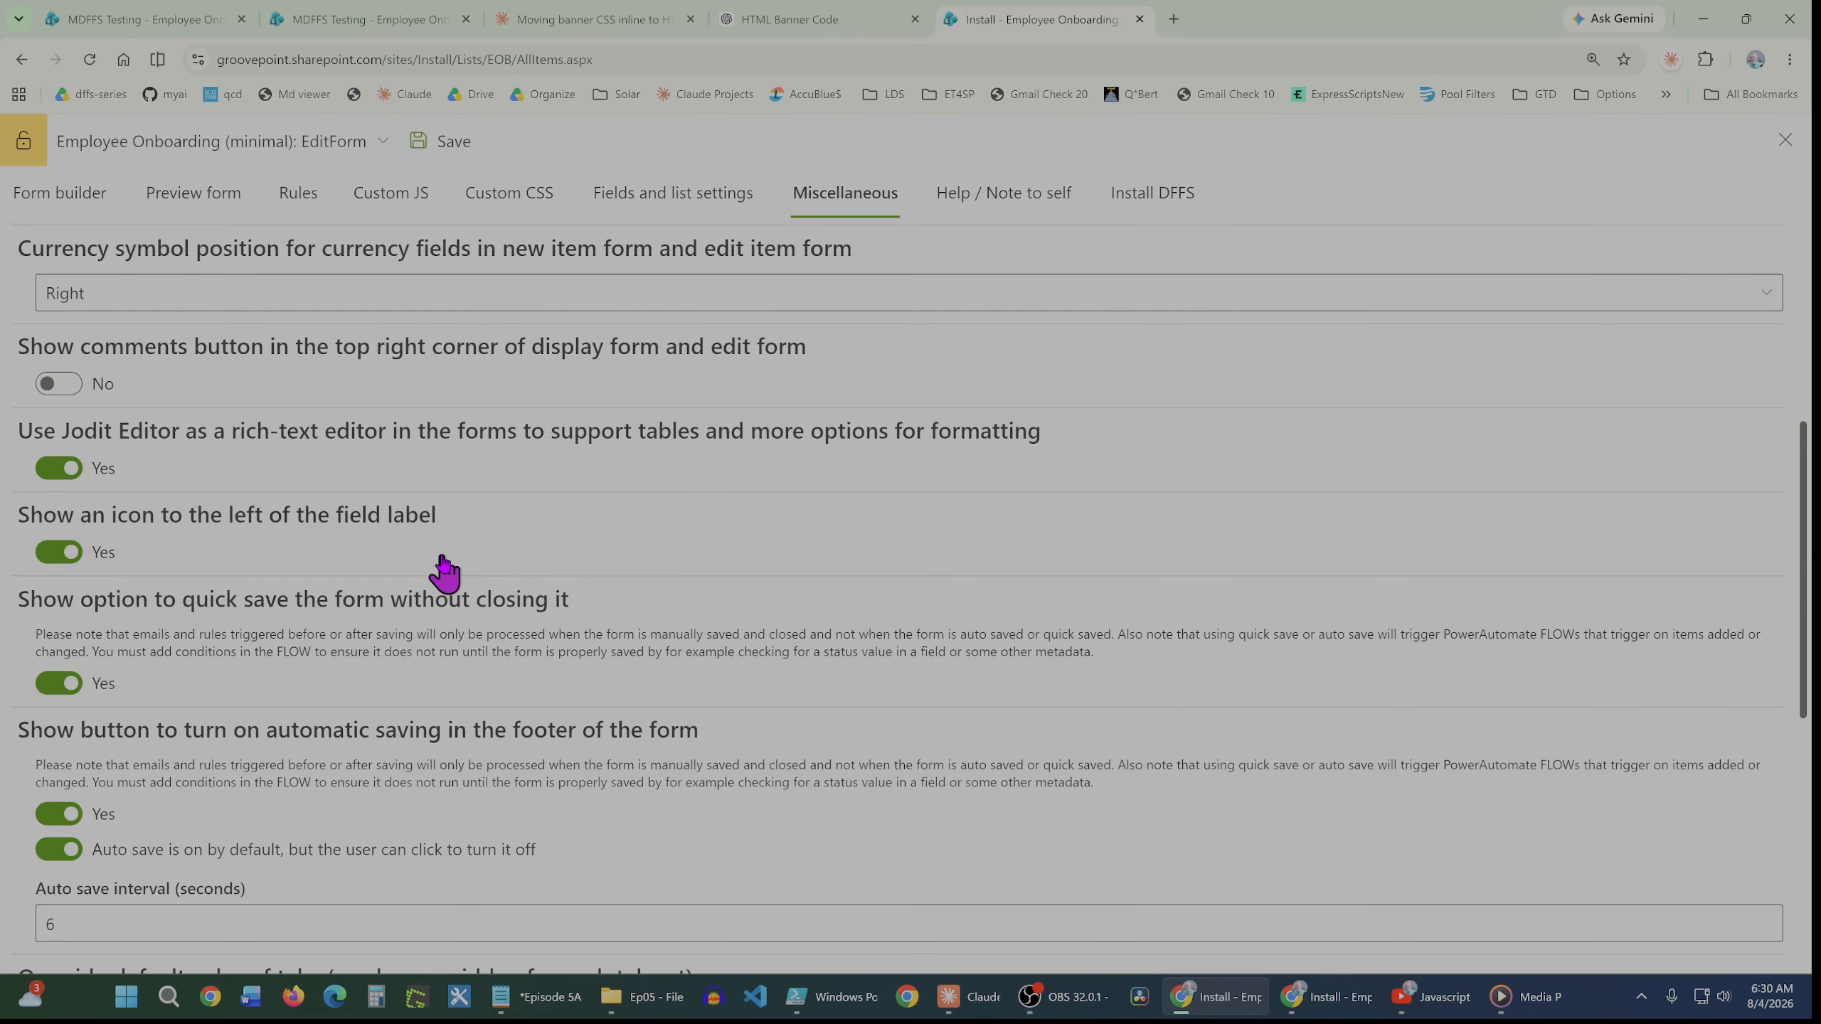
pyautogui.click(59, 551)
pyautogui.click(429, 144)
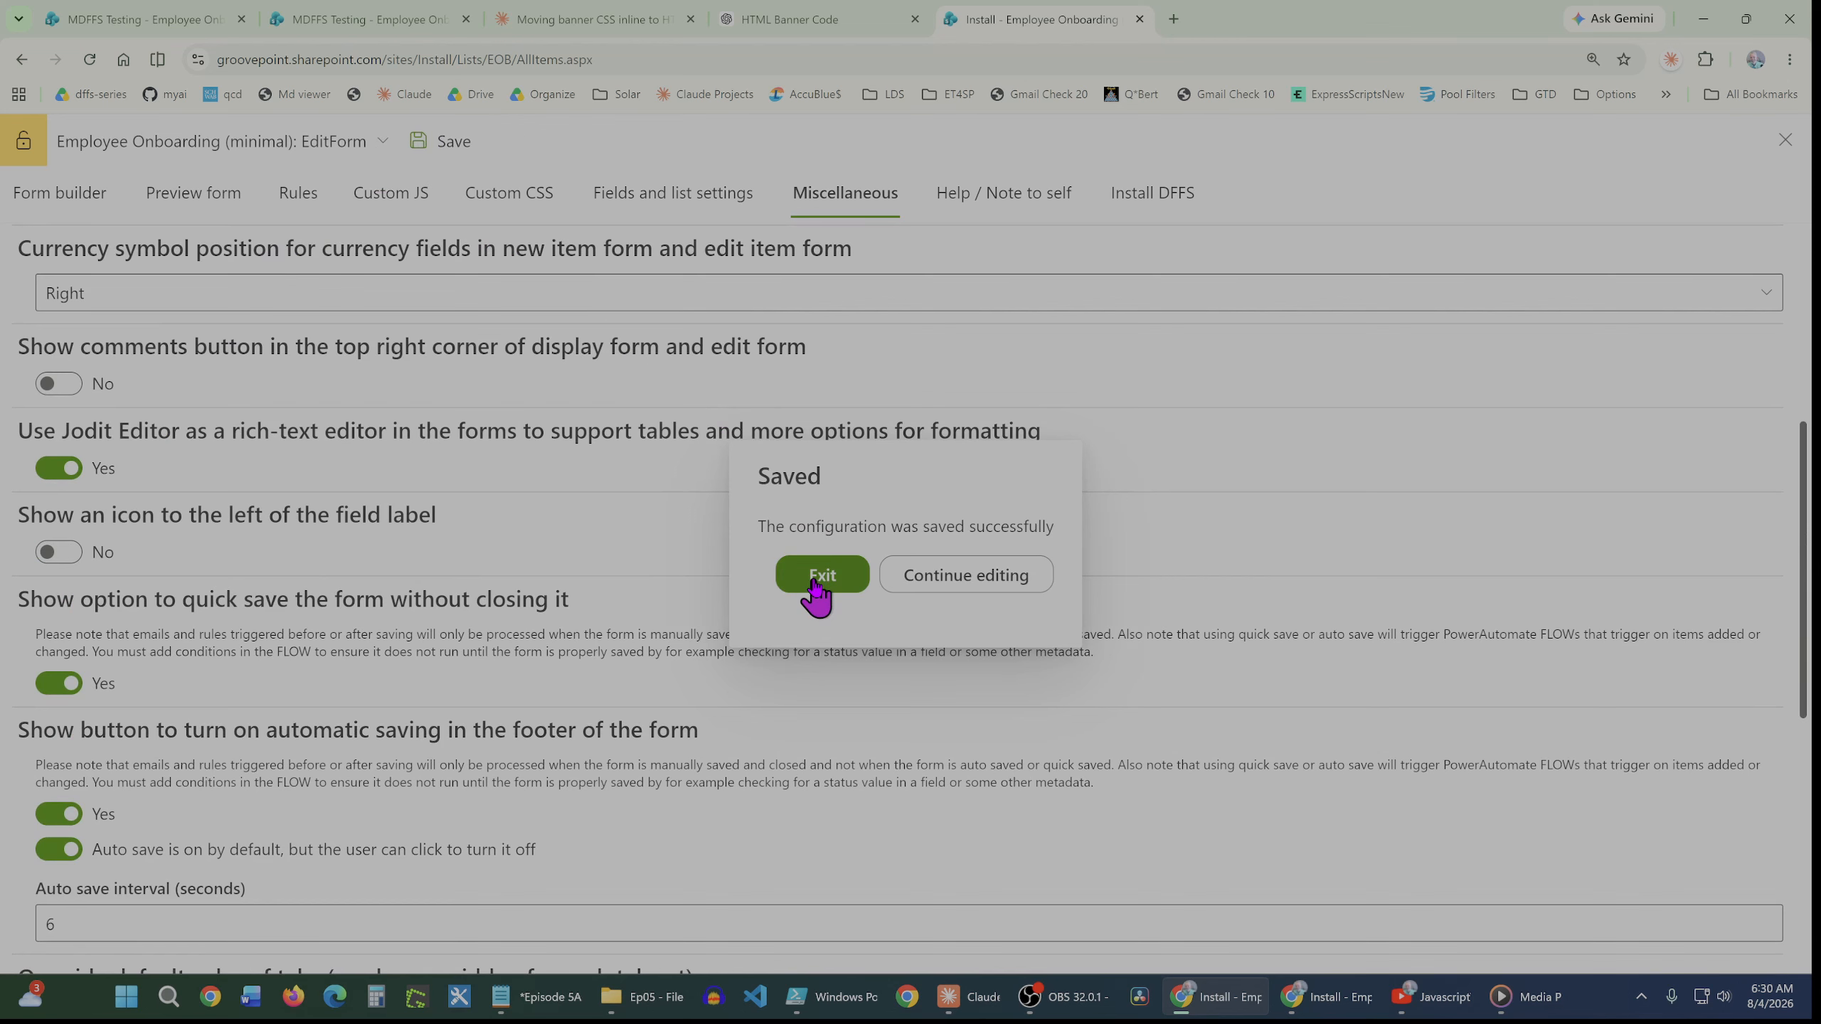
pyautogui.click(818, 578)
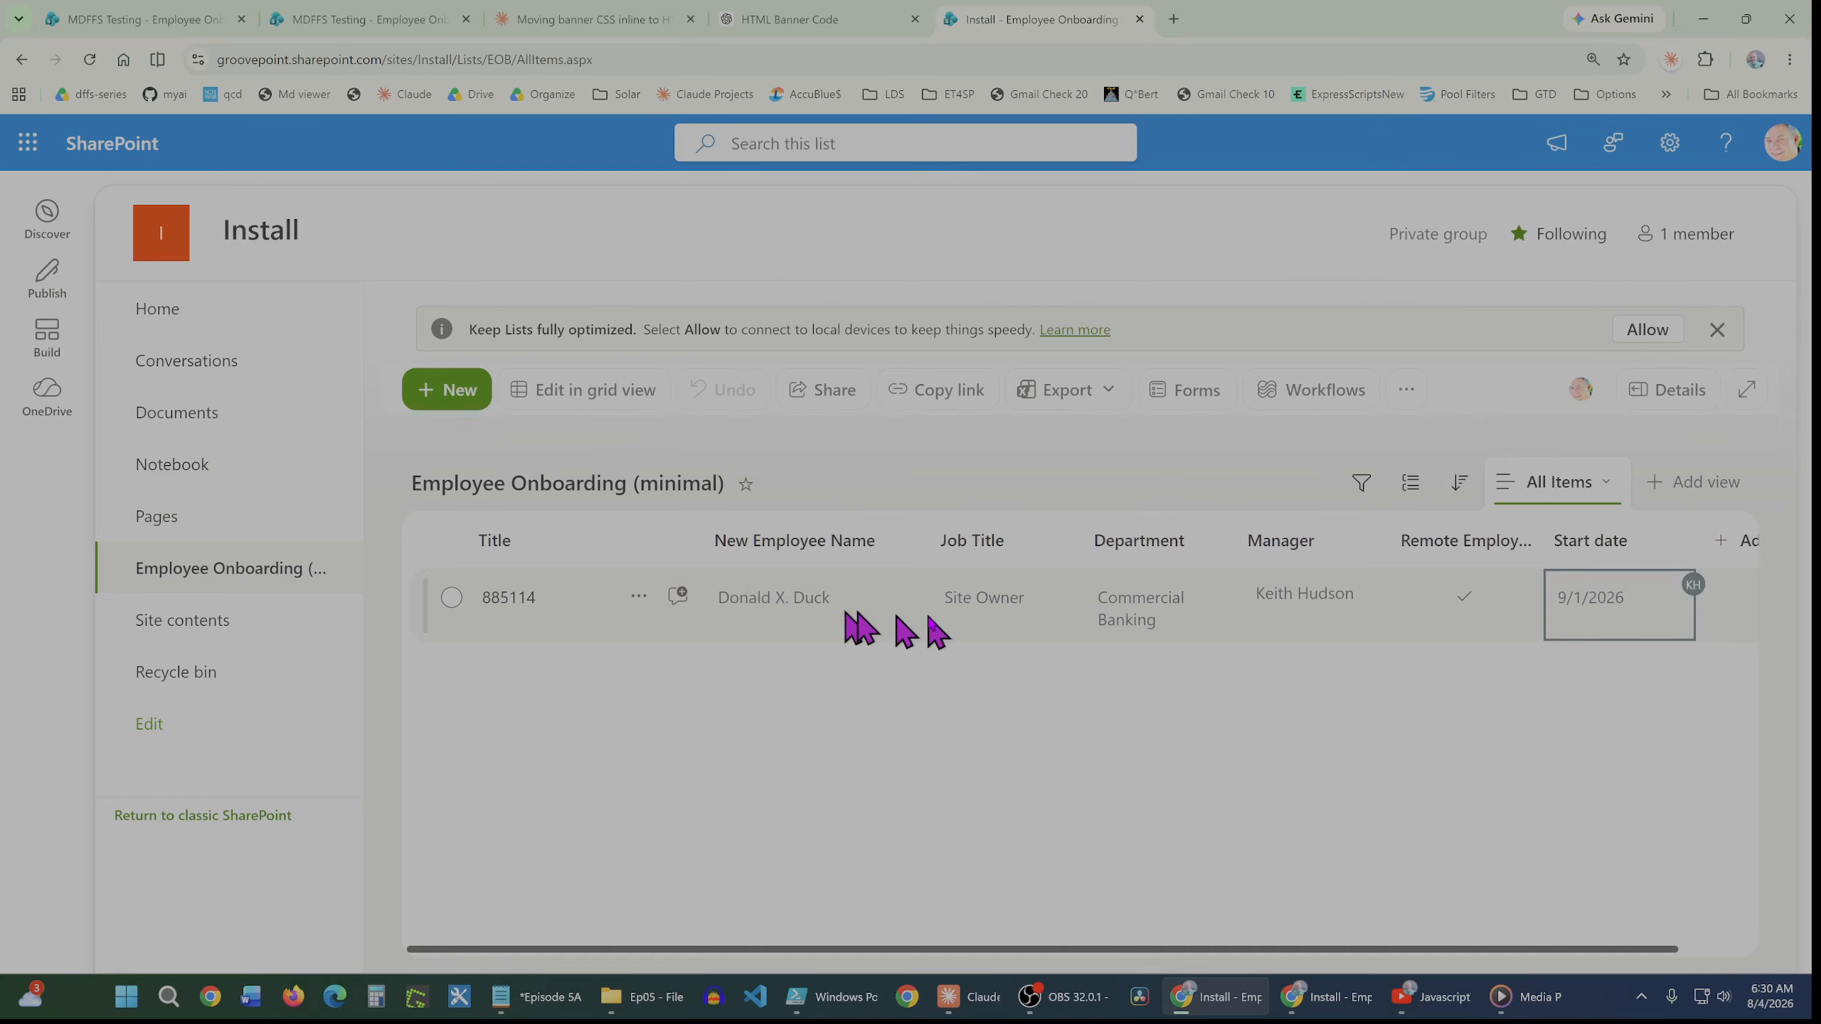
# Edit the onboarding list item, setting Job Title to Developer and New Employee Name to Donald F. Duck
pyautogui.click(638, 599)
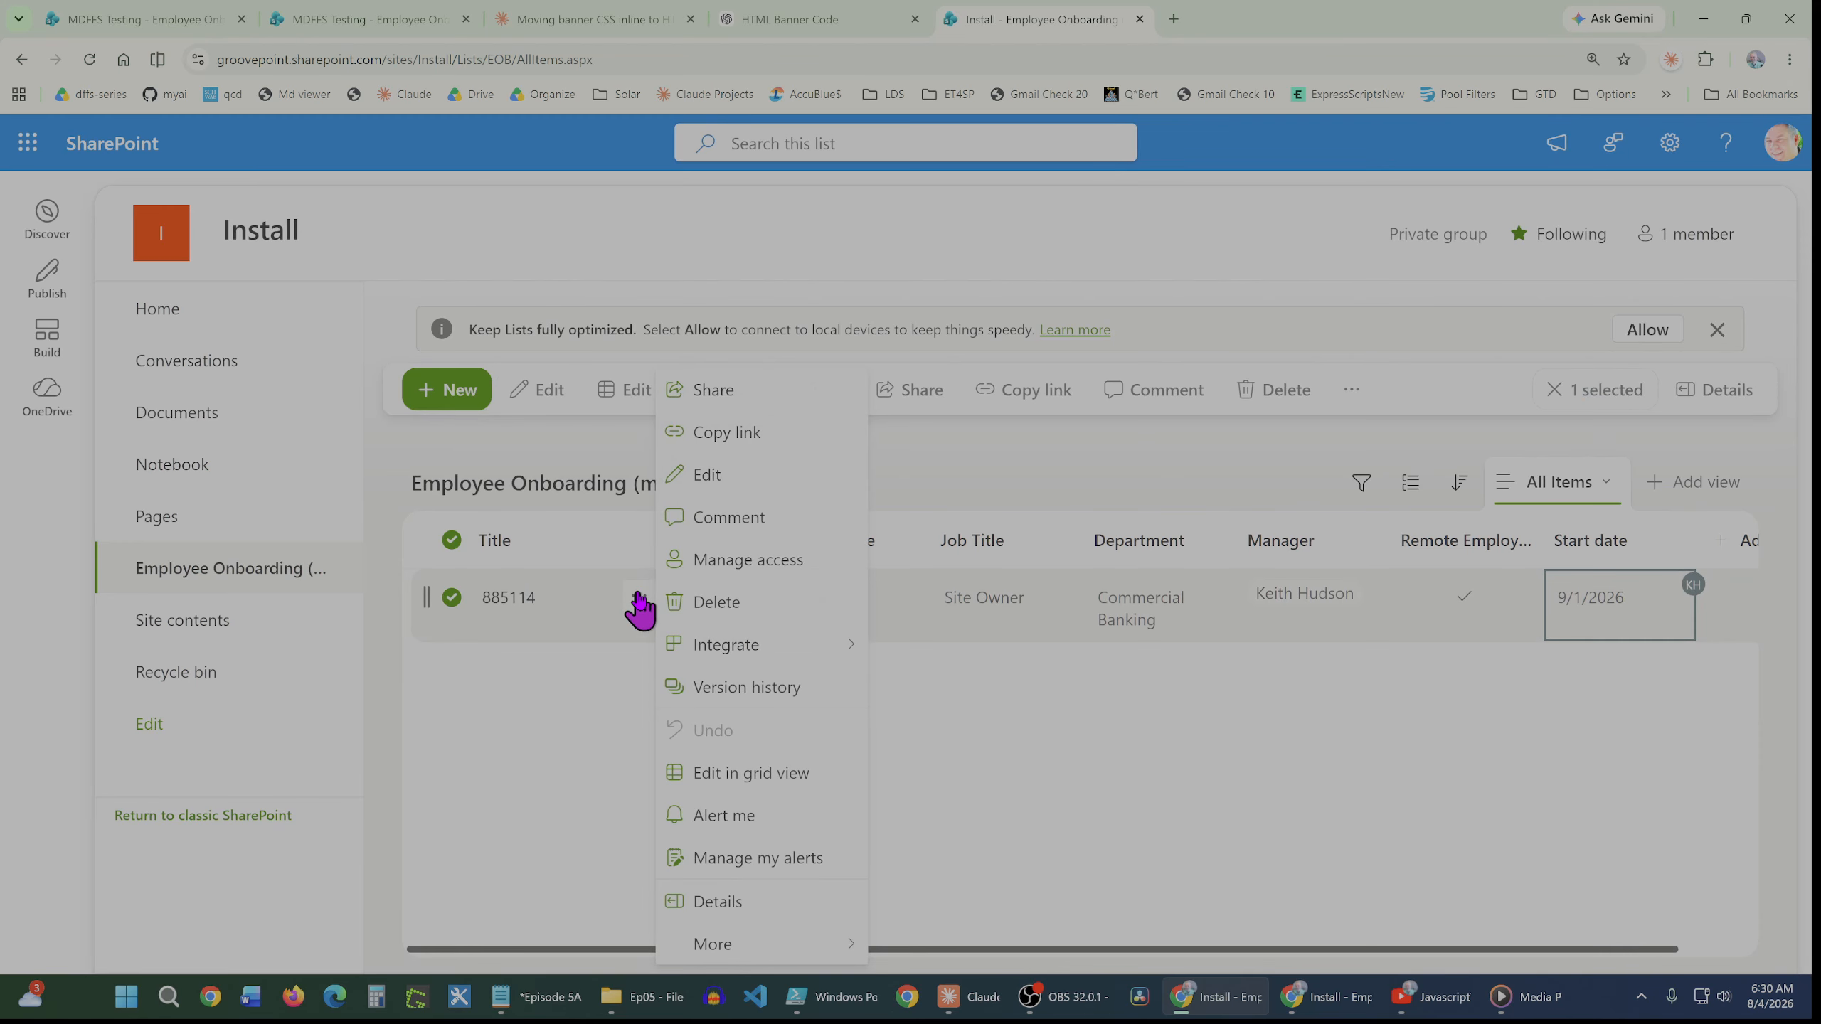
pyautogui.click(717, 478)
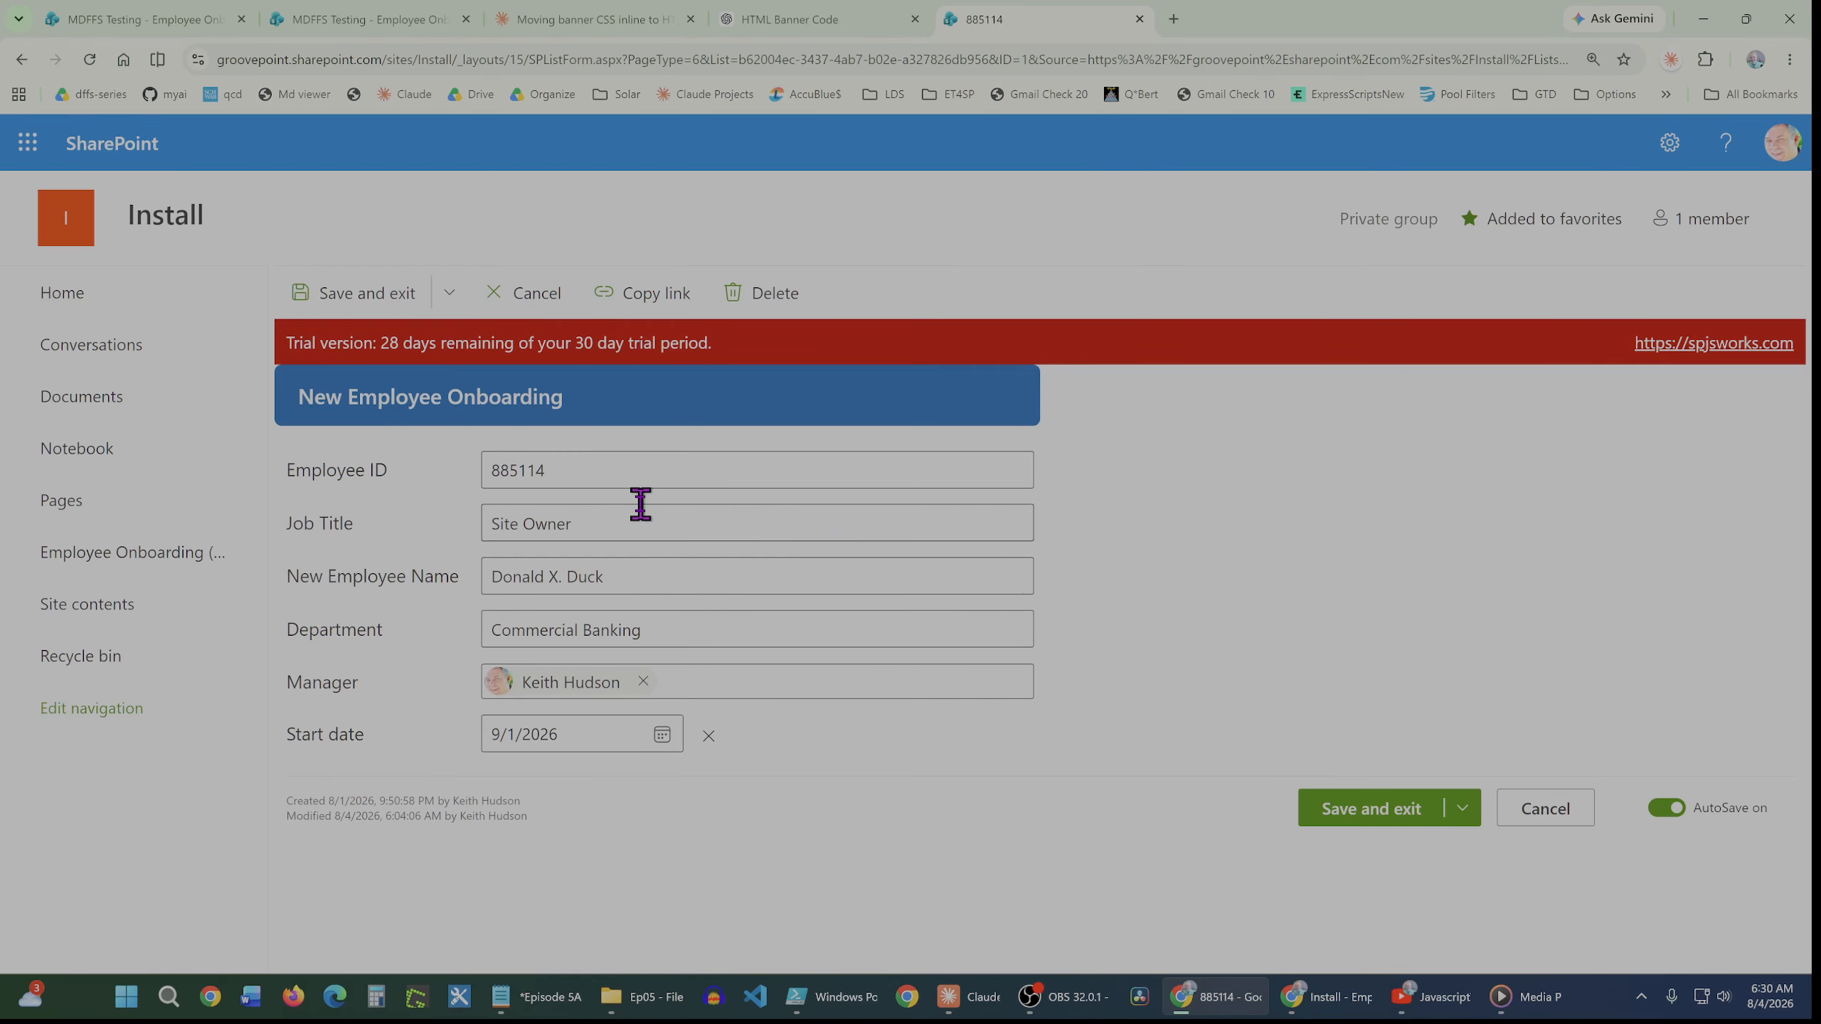
pyautogui.moveTo(618, 528); pyautogui.dragTo(445, 527)
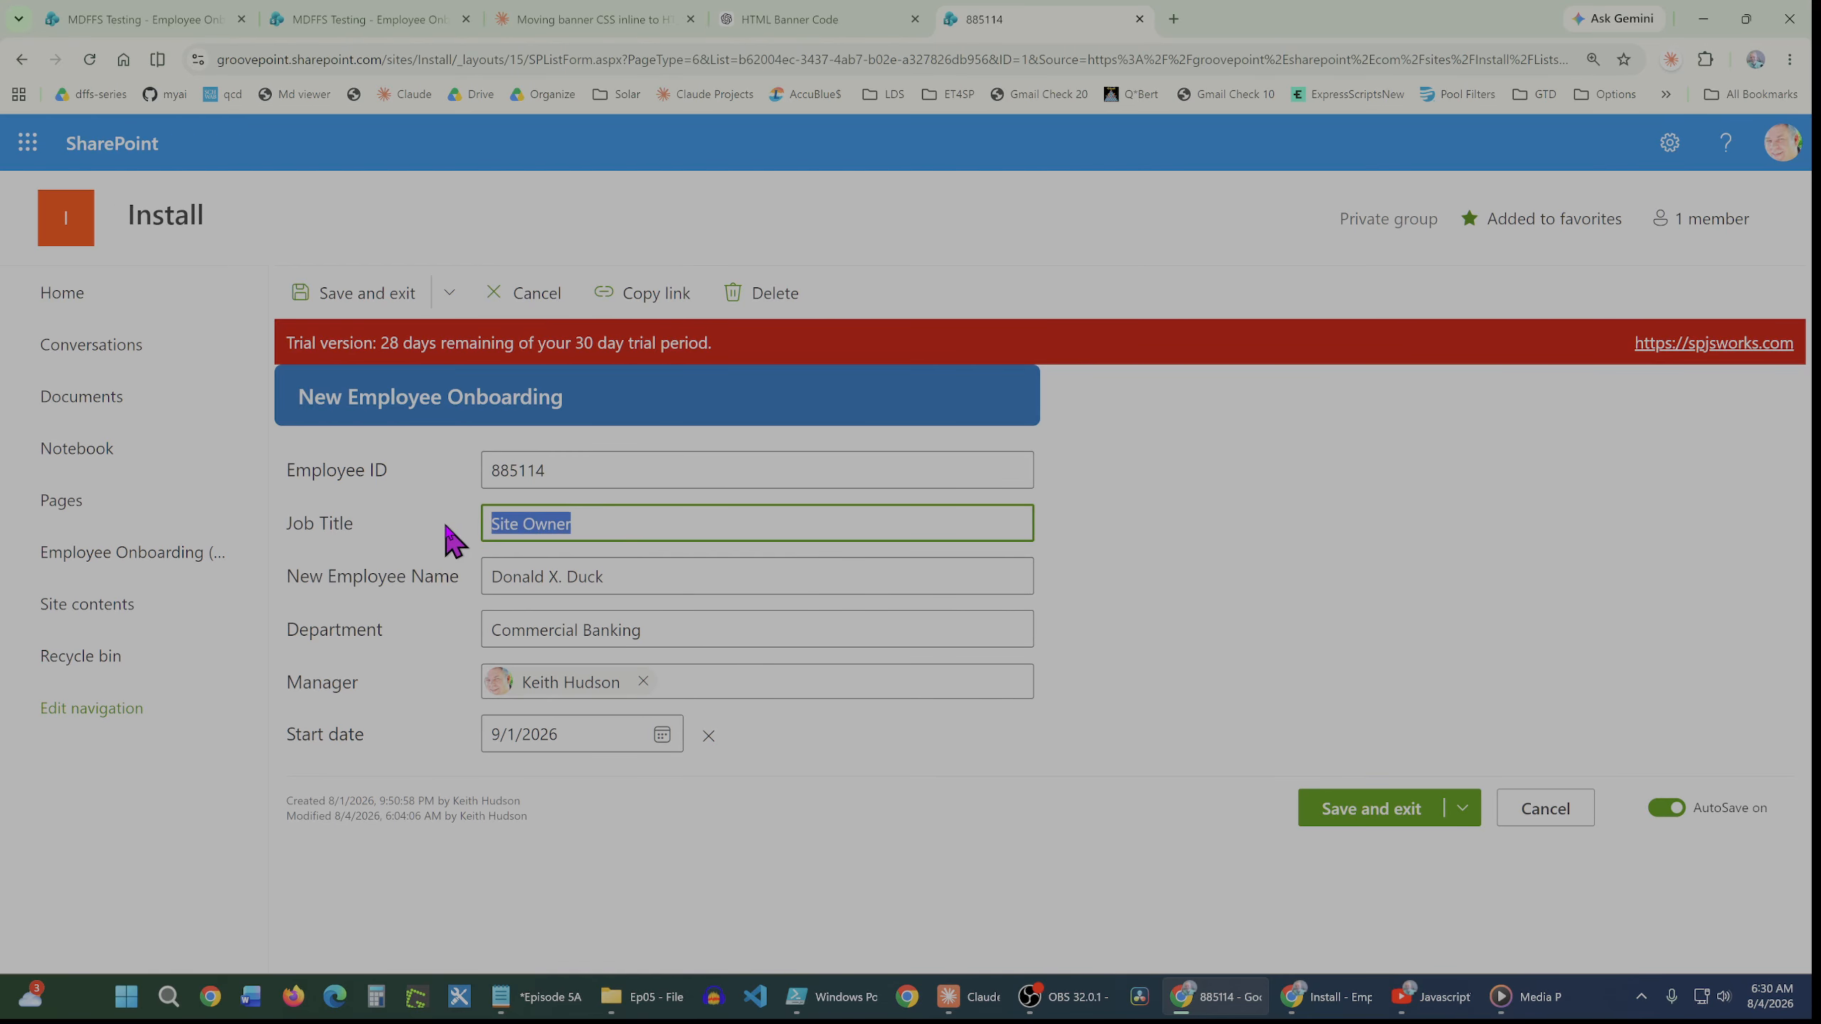
pyautogui.write('Developer')
pyautogui.click(558, 579)
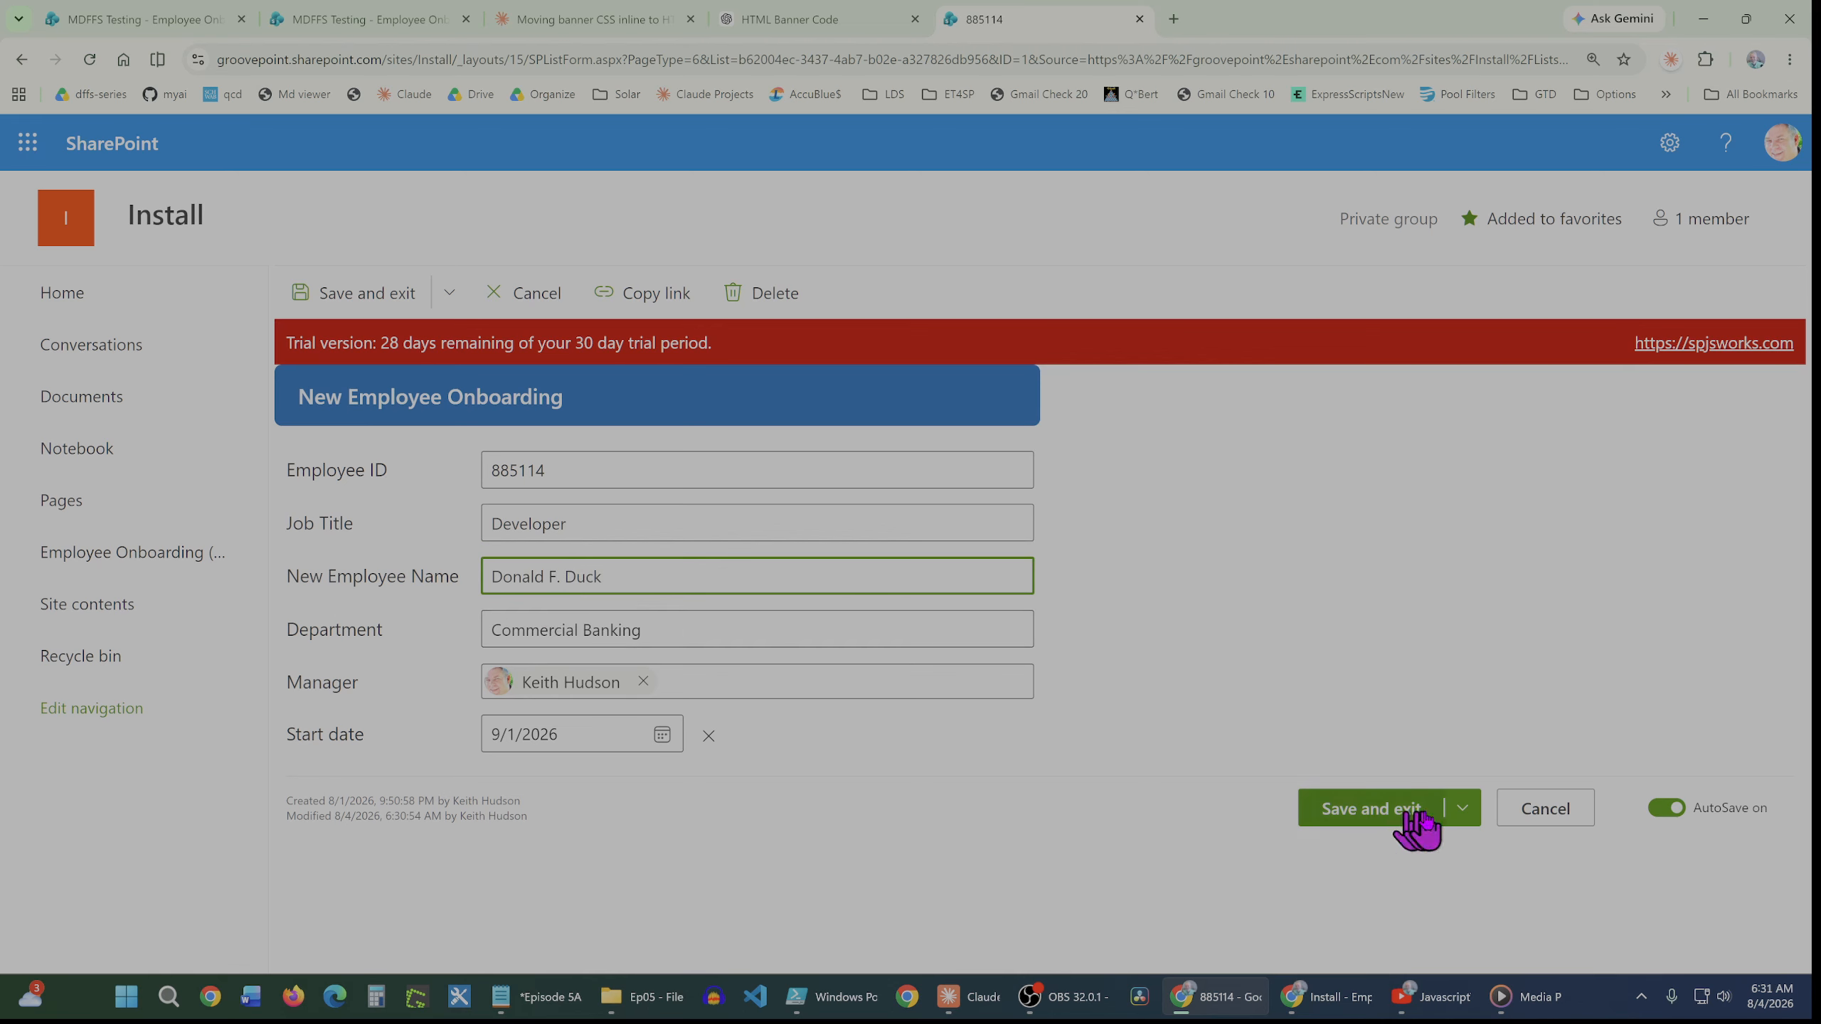
# Open the save options showing QuickSave, then close the edit form with Cancel
pyautogui.click(1458, 810)
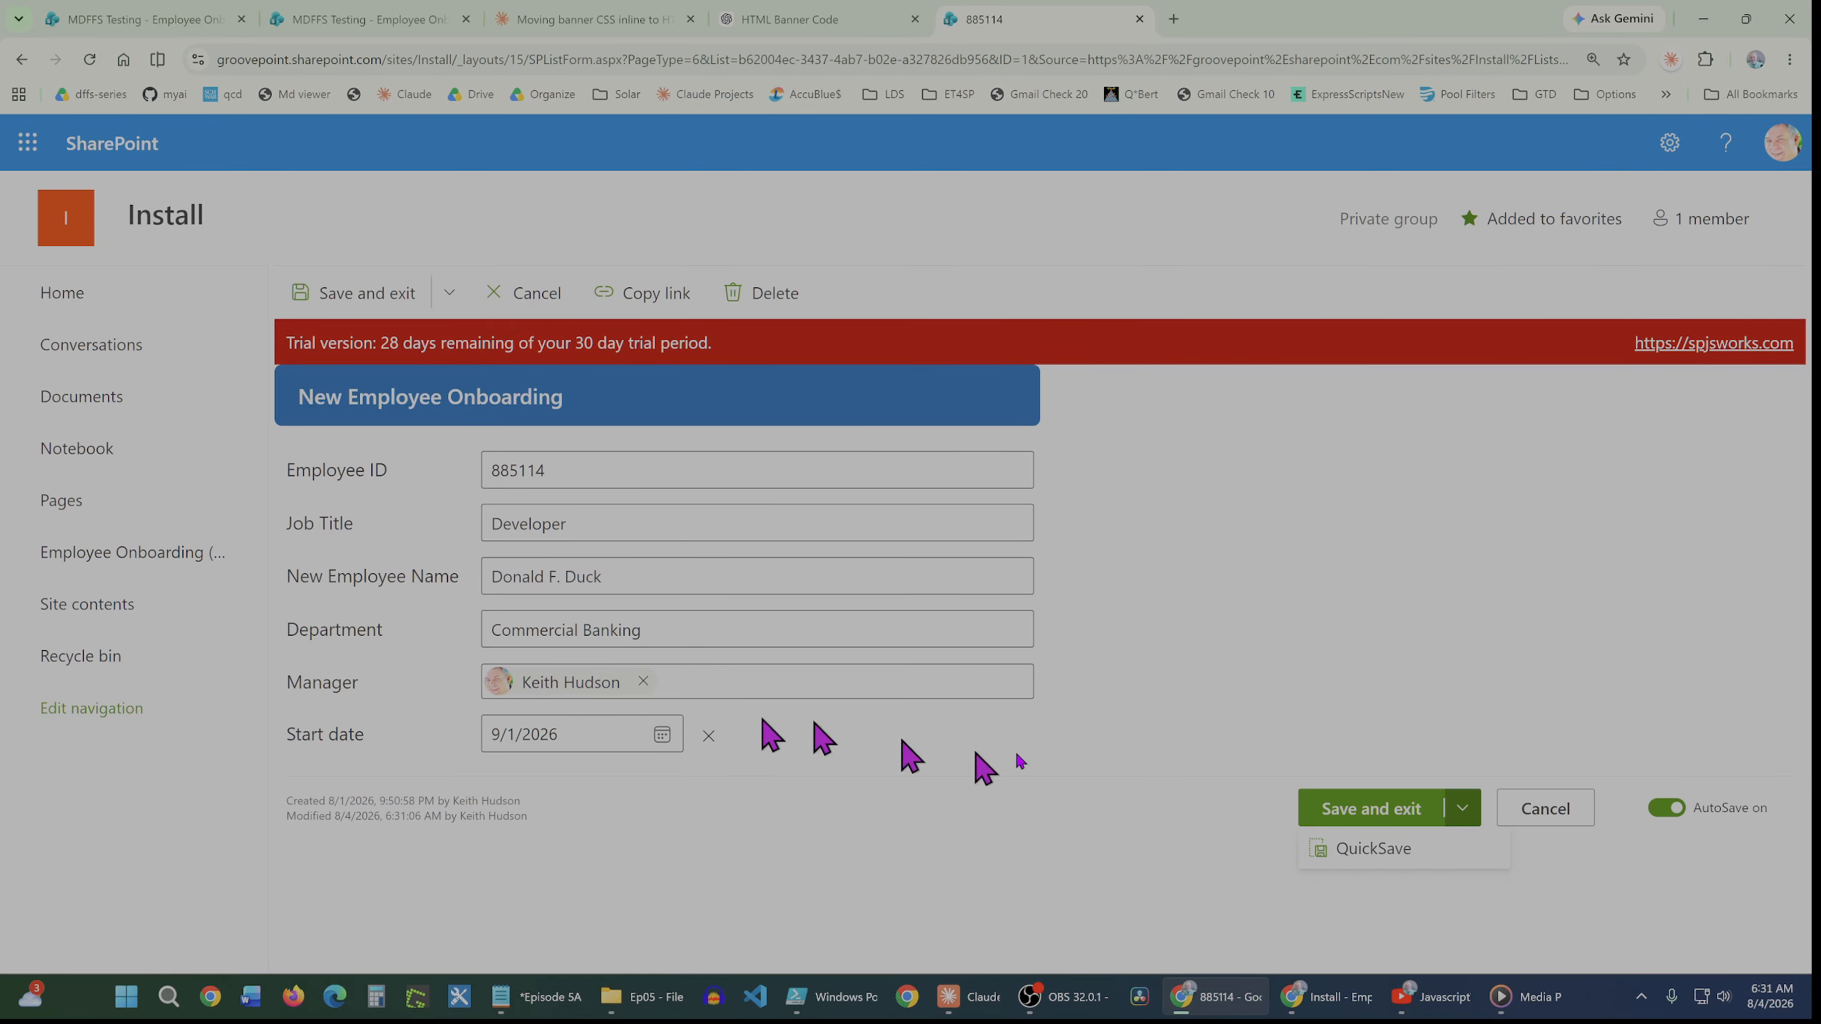
pyautogui.click(1548, 814)
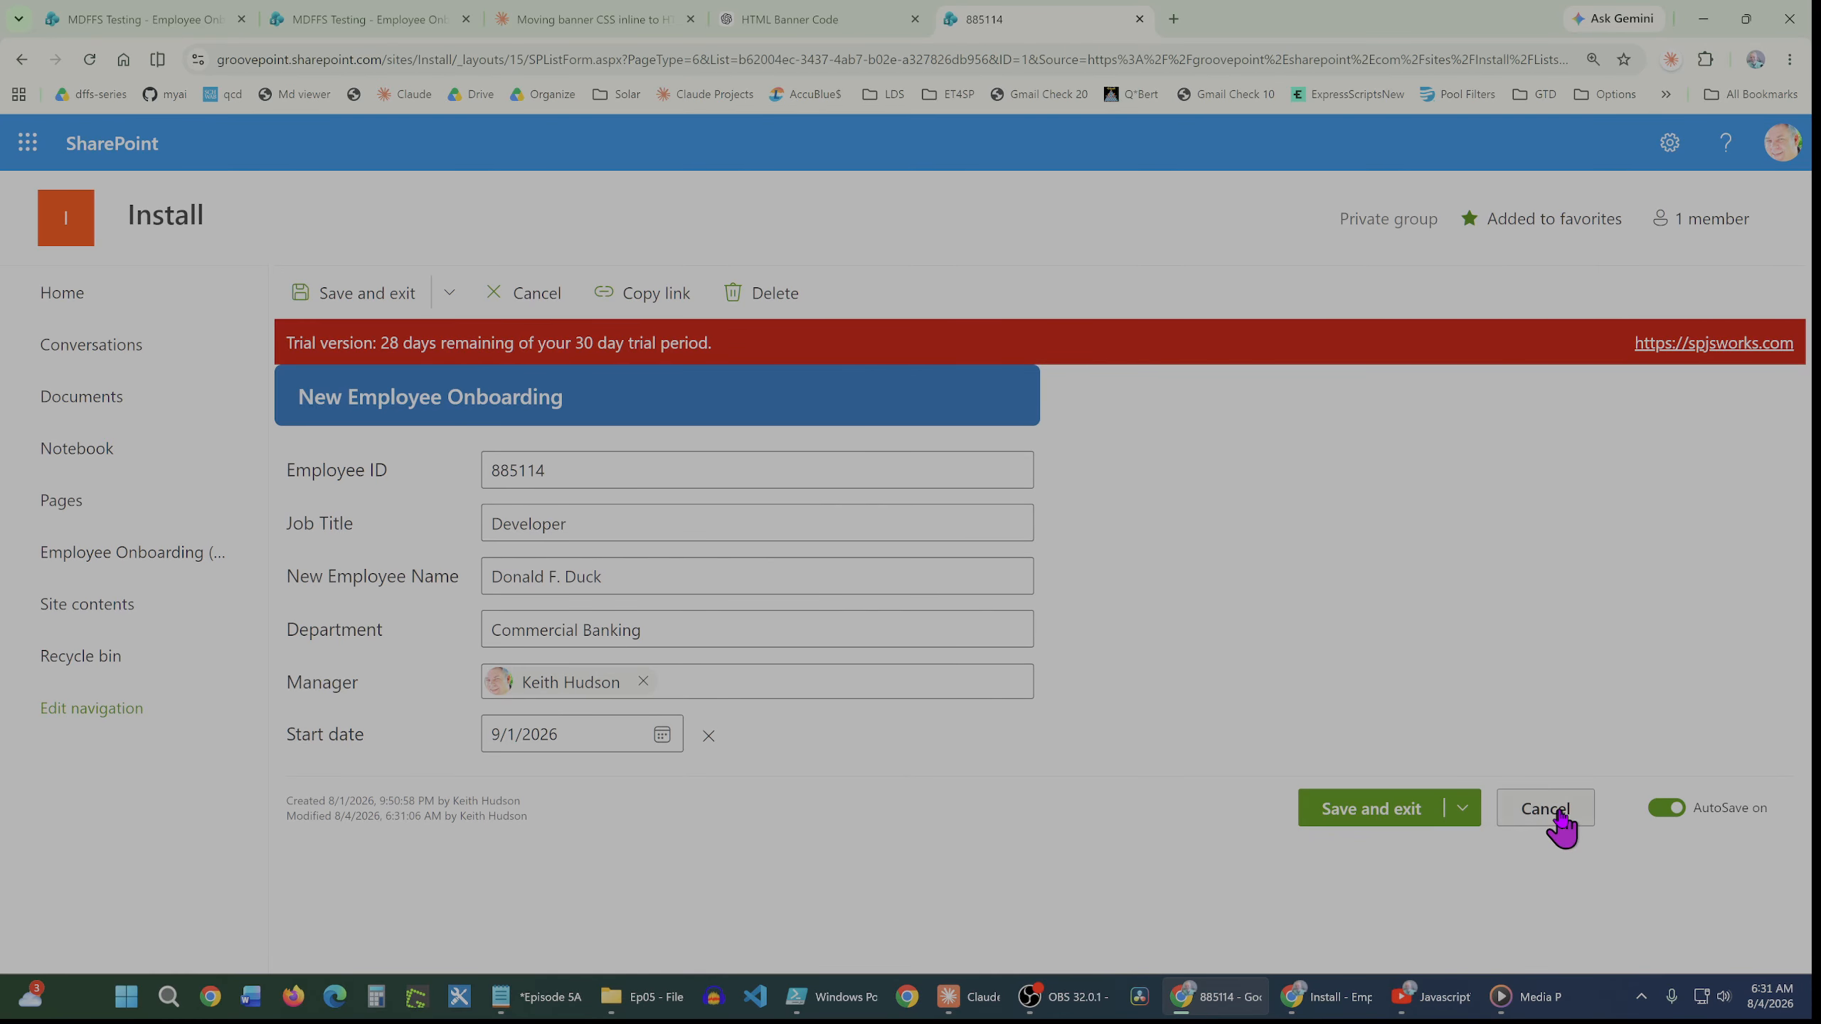